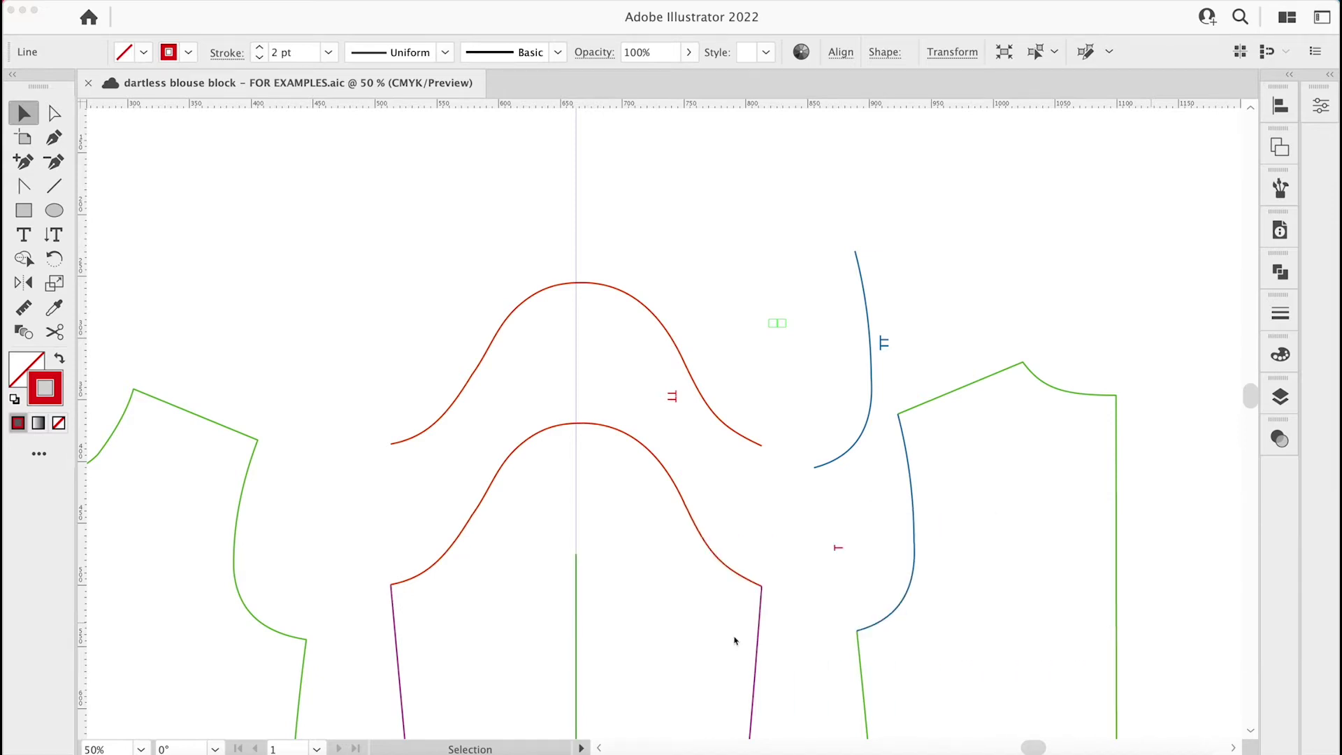
Undo the trial curve copies, then select and join the small red notch near the armhole
left_click(809, 511)
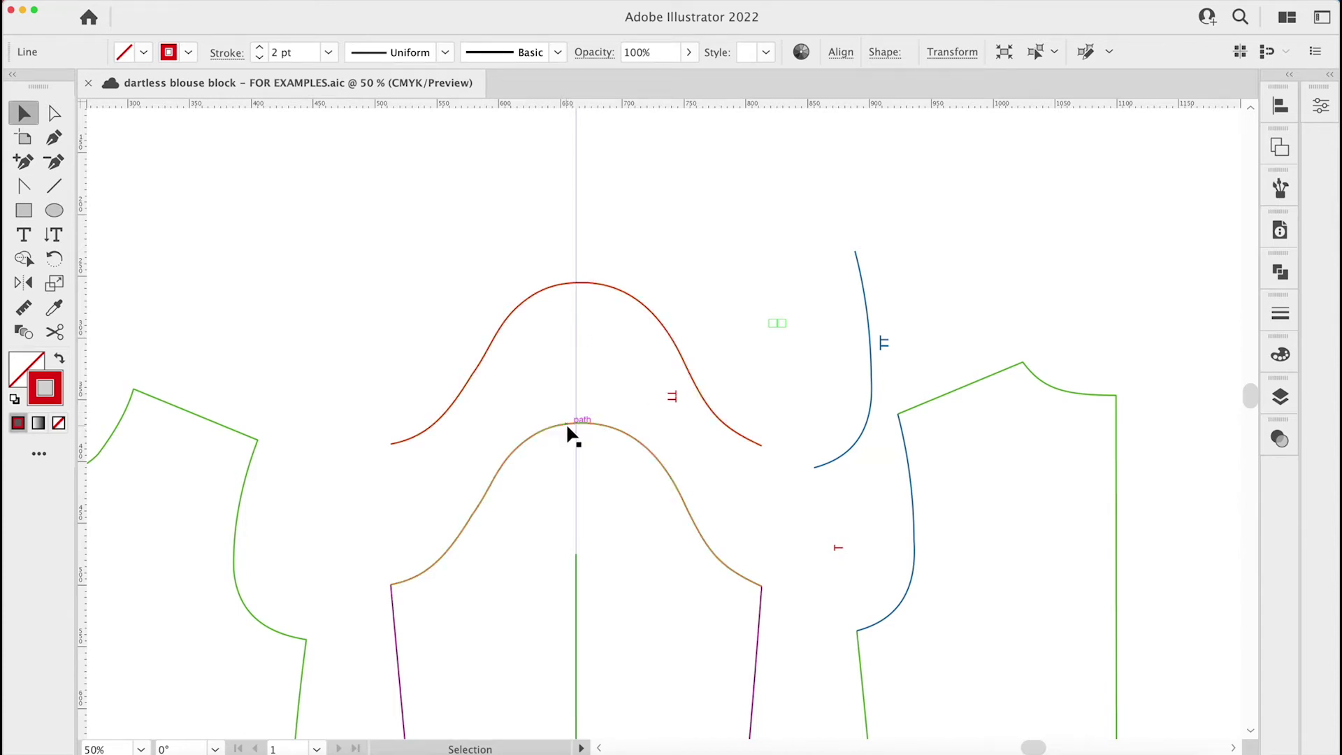
left_click_drag(570, 435, 570, 360)
left_click_drag(913, 486, 888, 479)
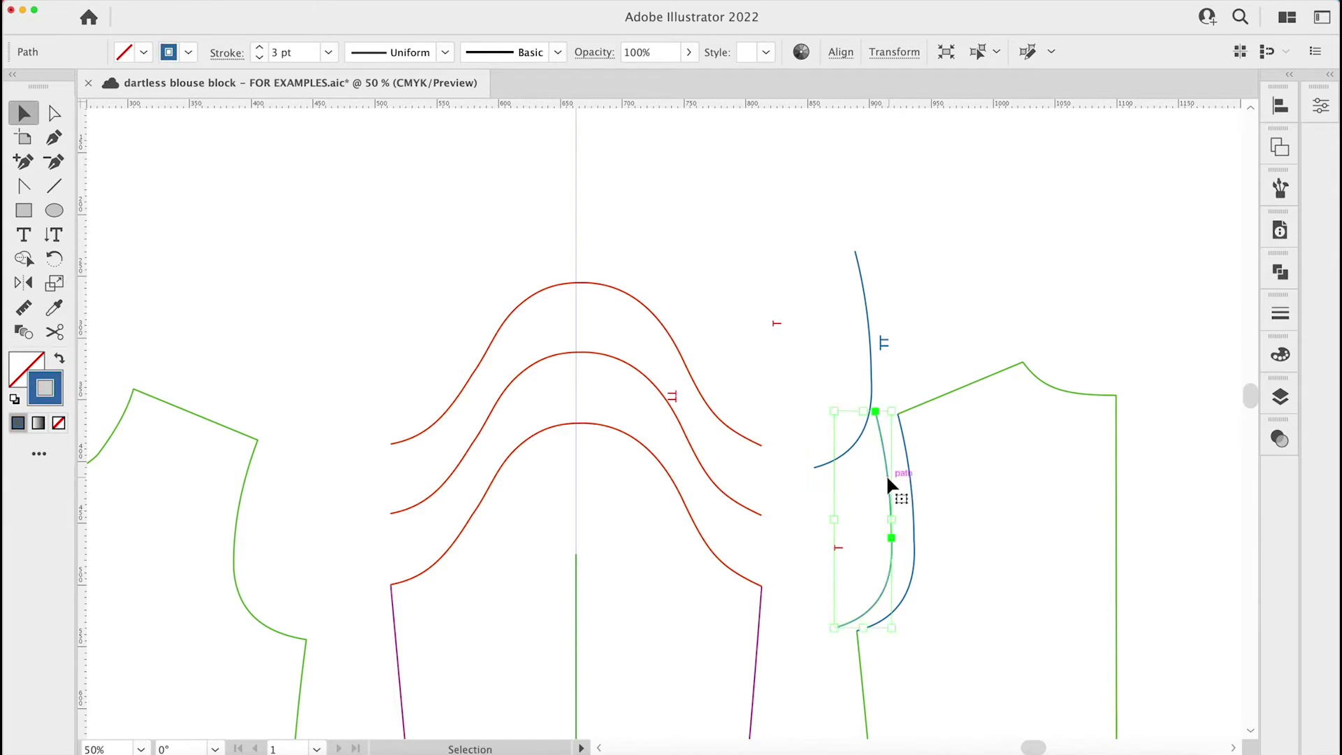
key("super")
key("super+z")
key("super+z")
left_click(825, 506)
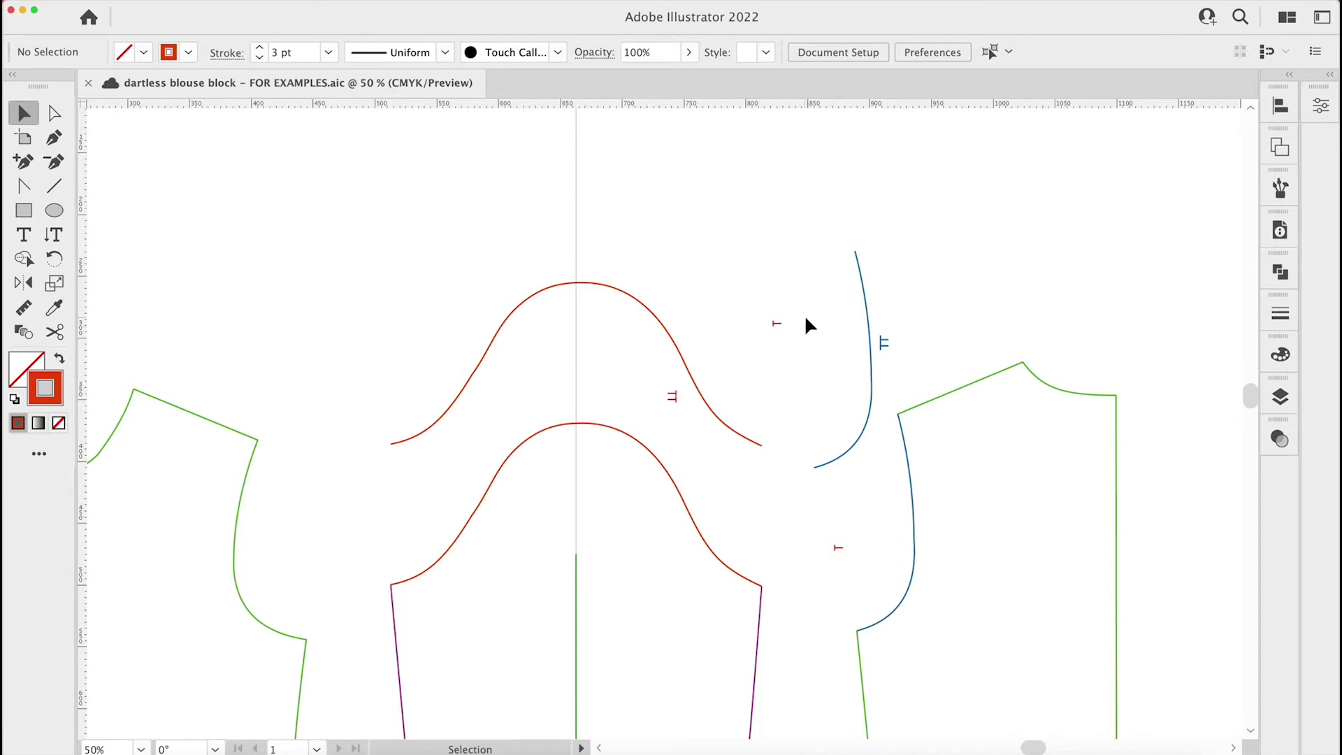
left_click(780, 324)
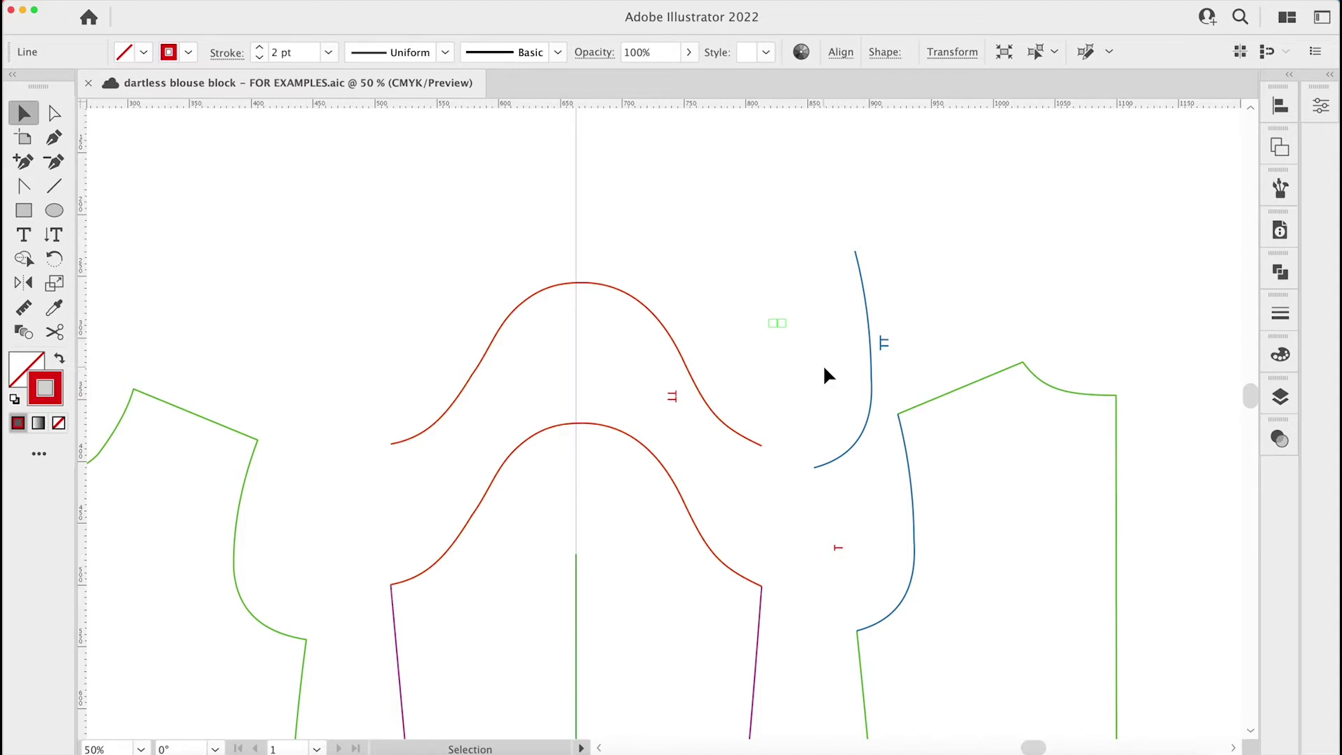
key("a")
key("super+j")
key("v")
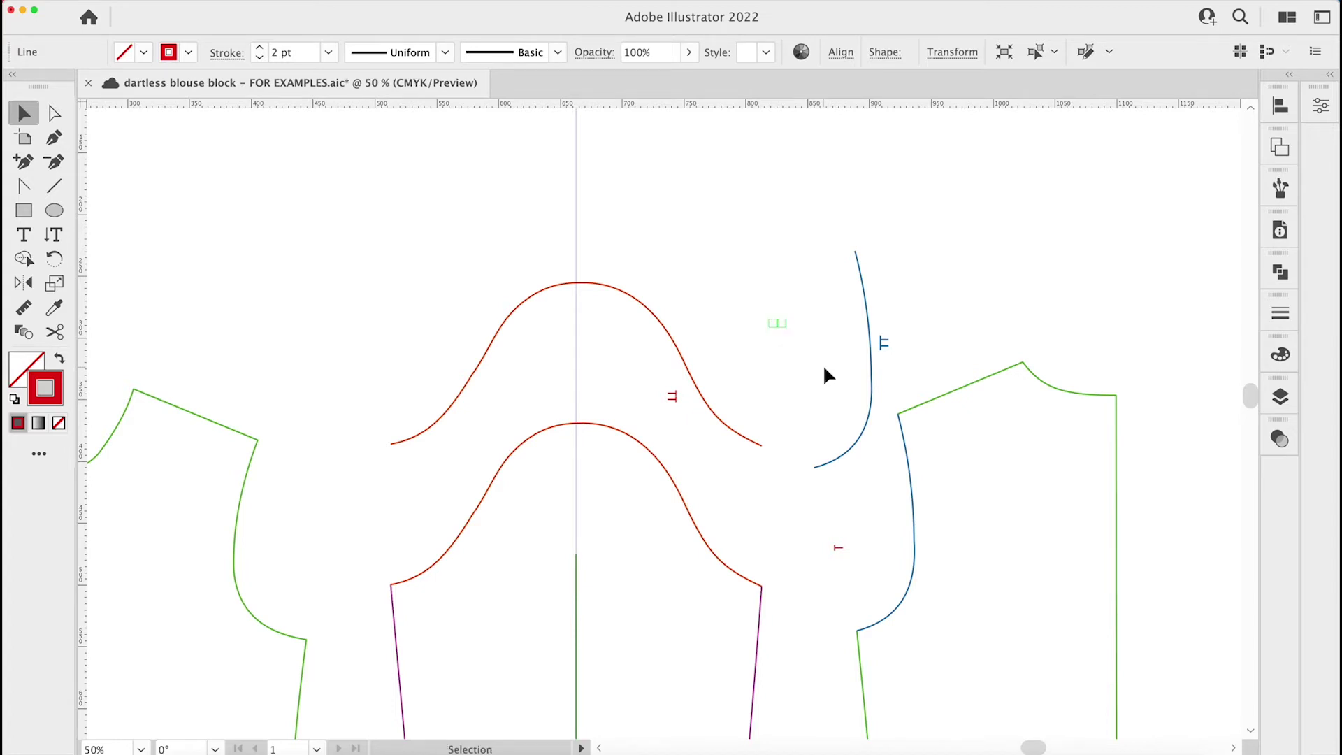
Copy the notch 5 mm away with Move at a 90° angle to form a double notch
key("Return")
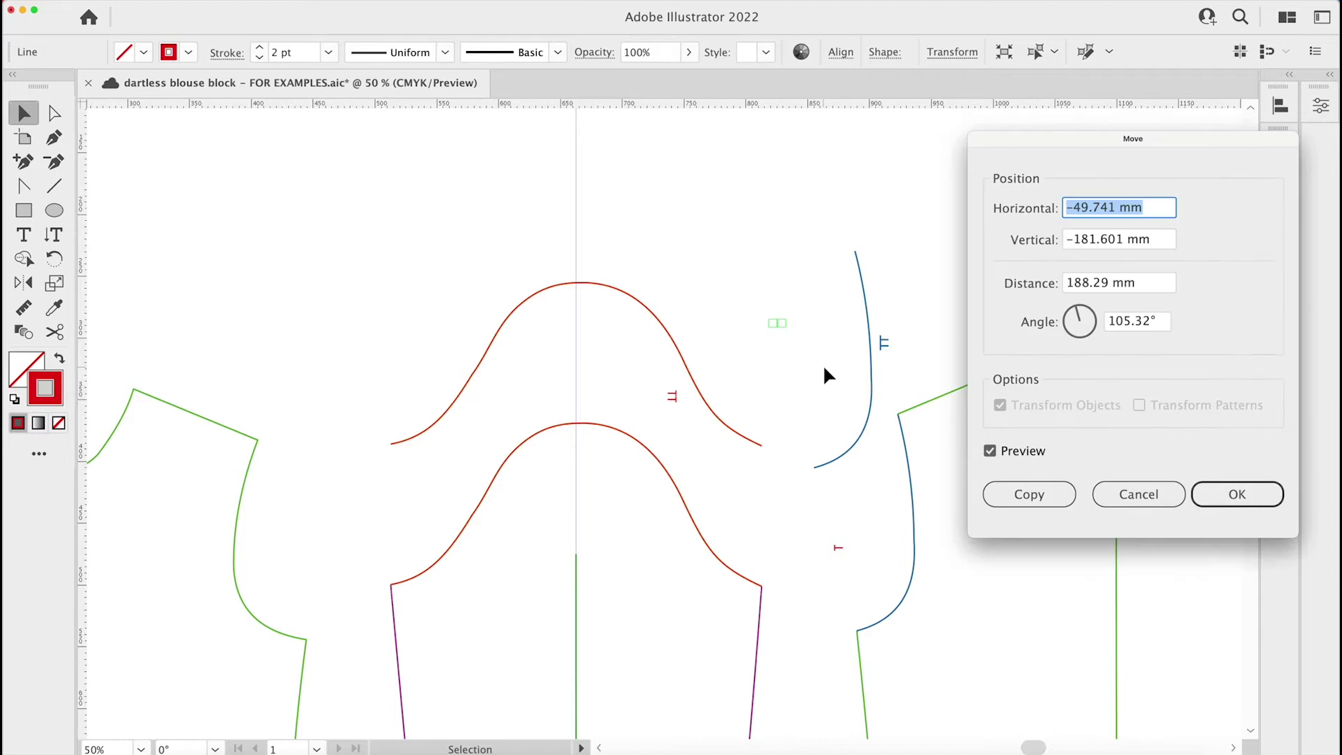
left_click(1105, 322)
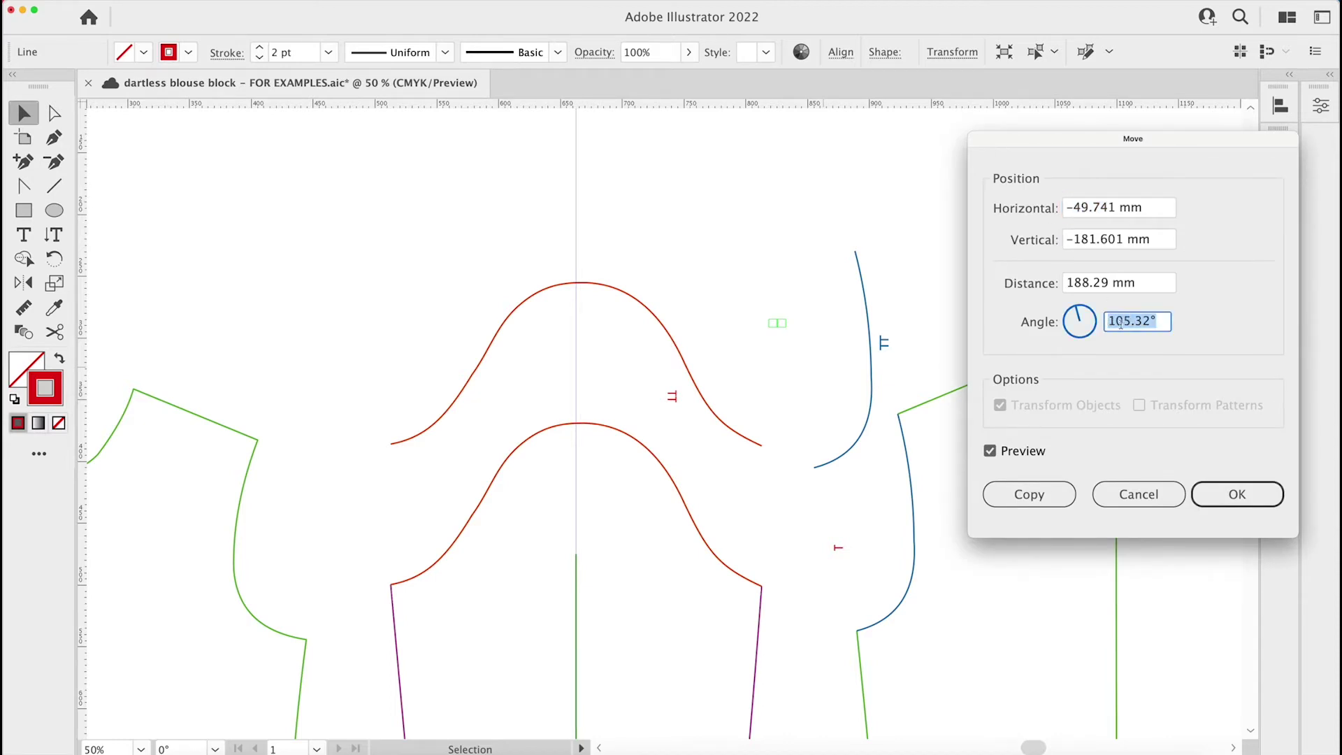
type("90")
left_click(1101, 214)
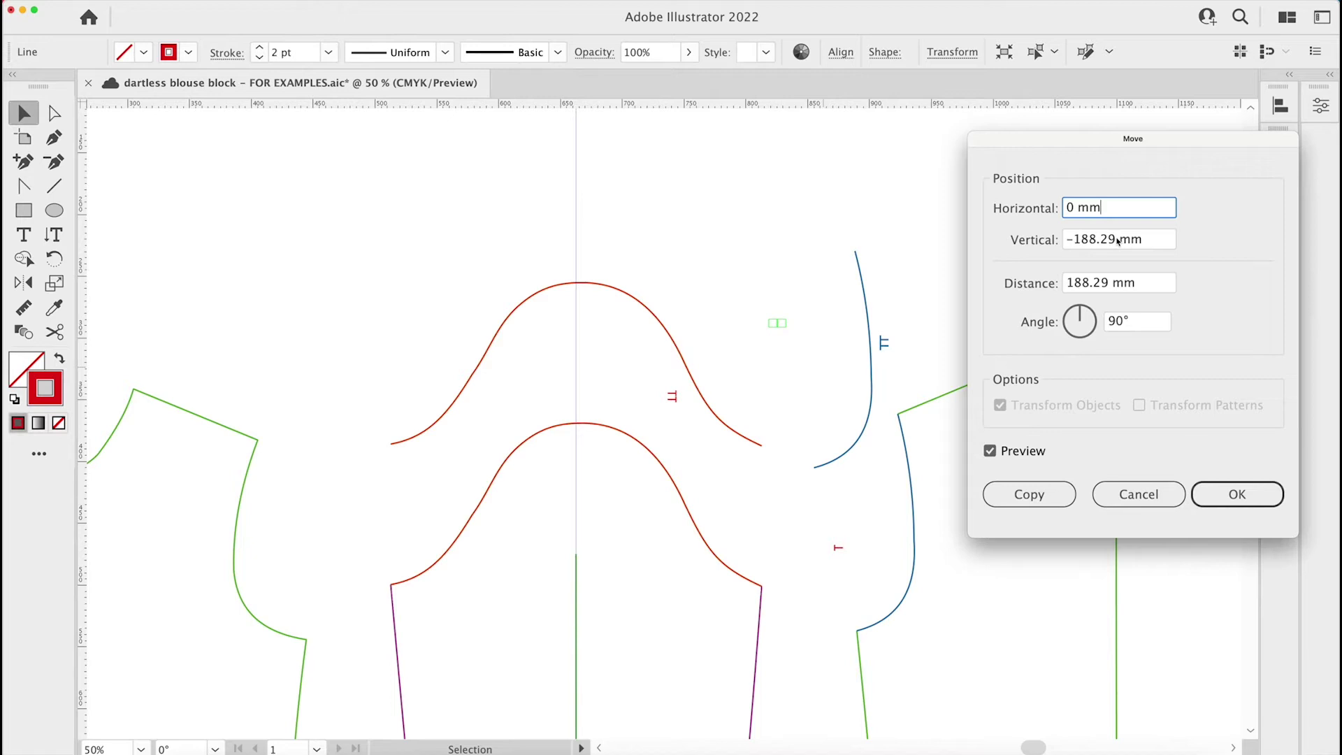
left_click_drag(1118, 241, 1077, 239)
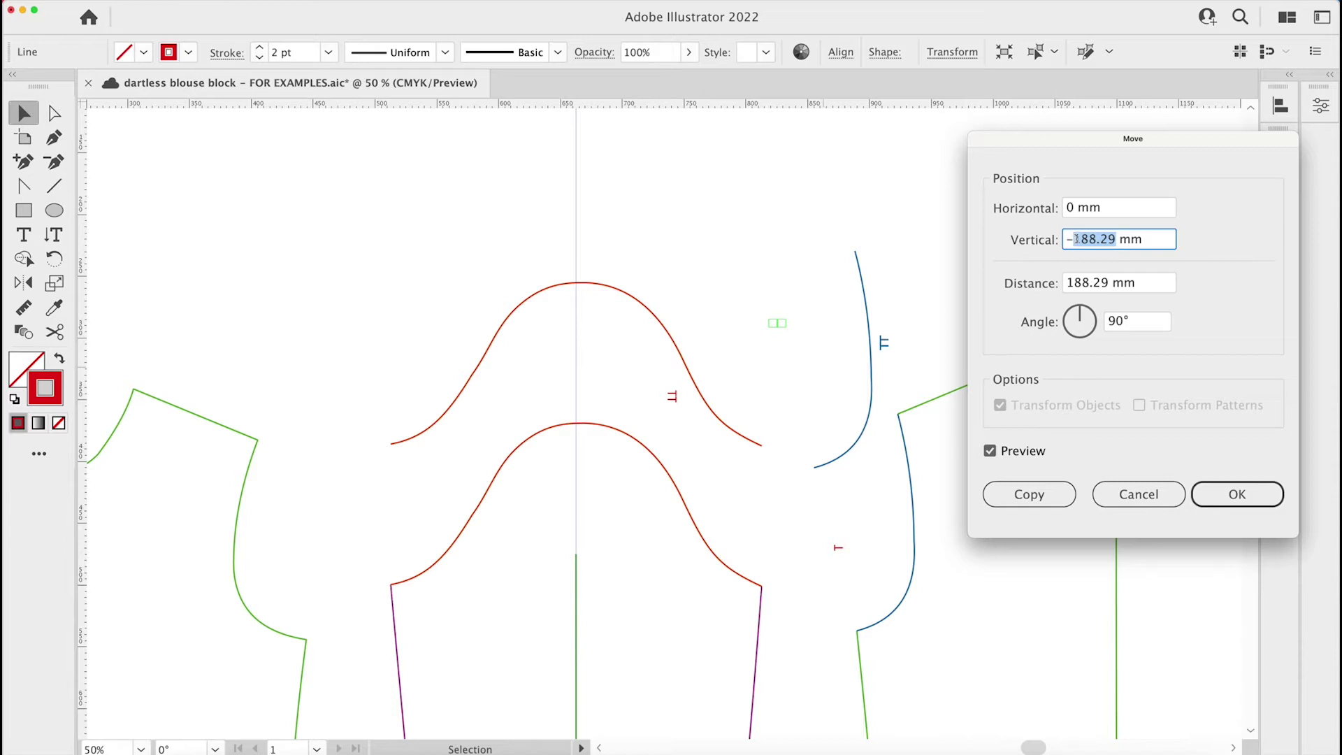
type("5")
left_click(1038, 494)
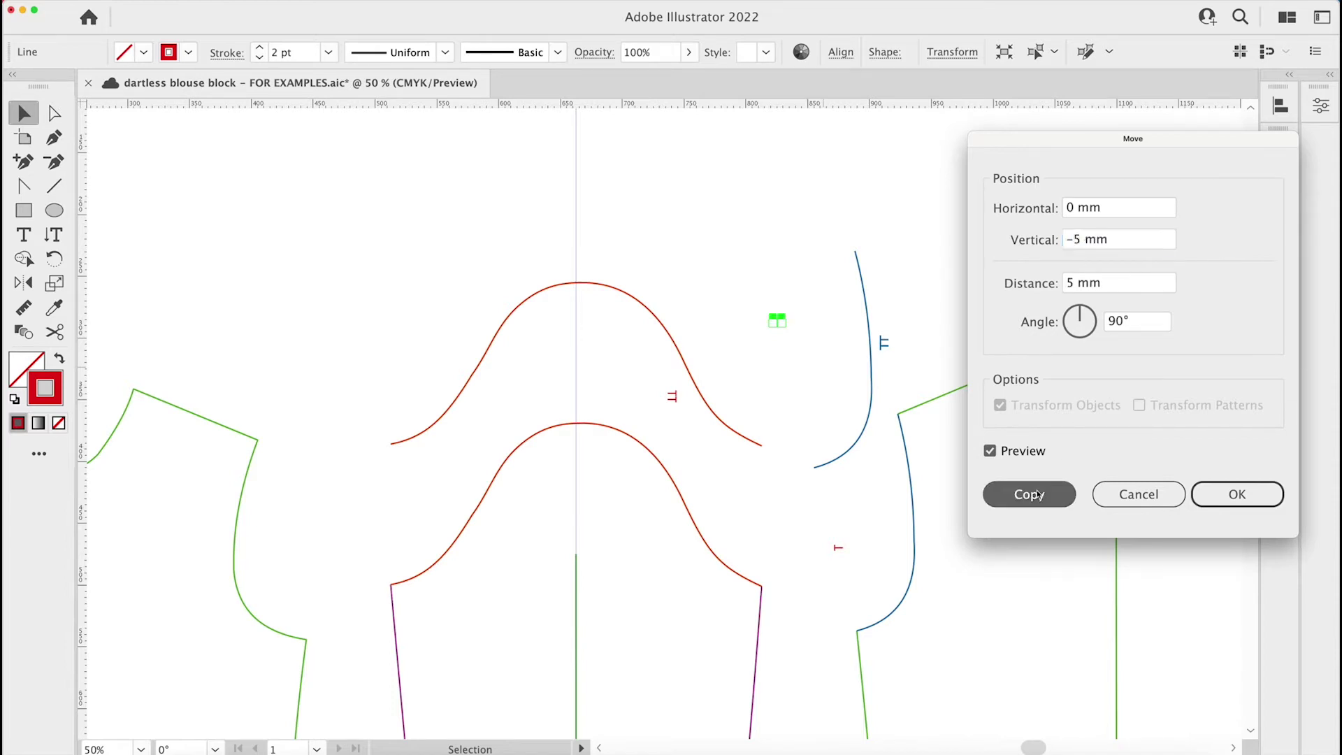
left_click(754, 277)
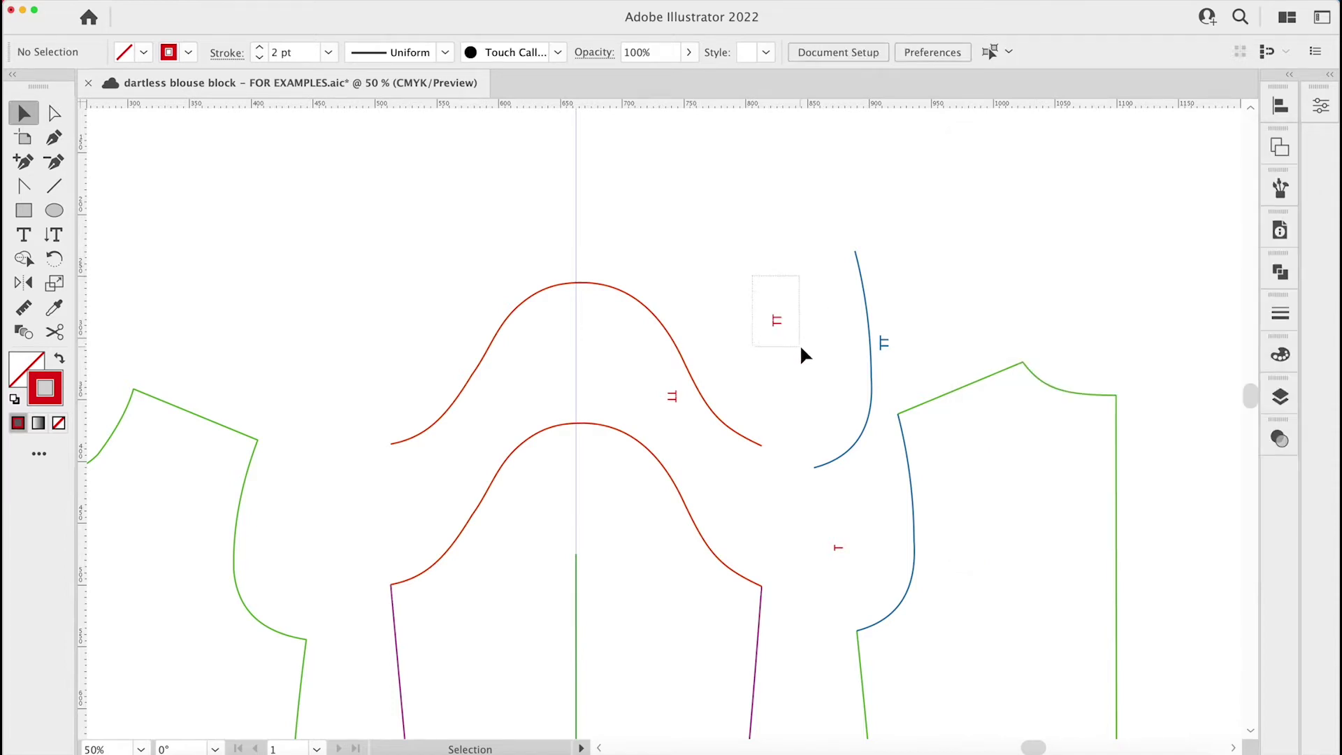
left_click_drag(799, 346, 798, 344)
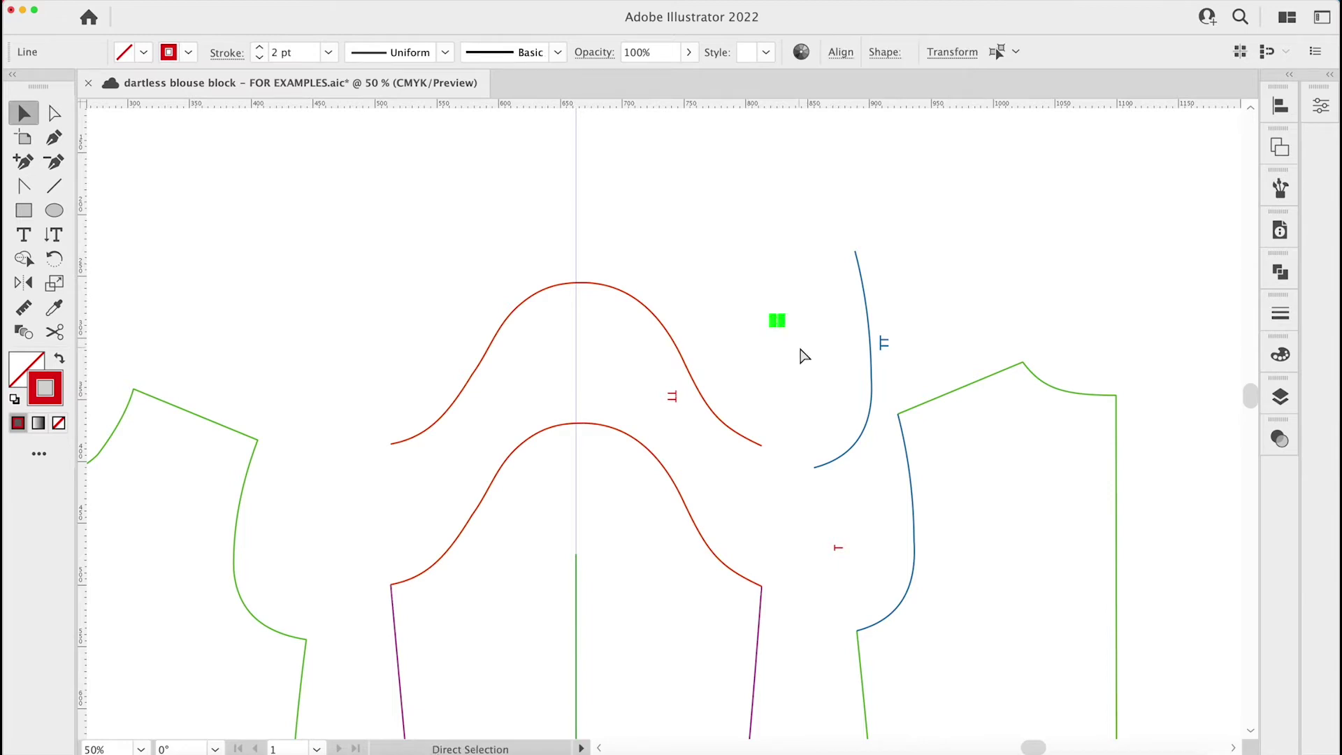
left_click(795, 351)
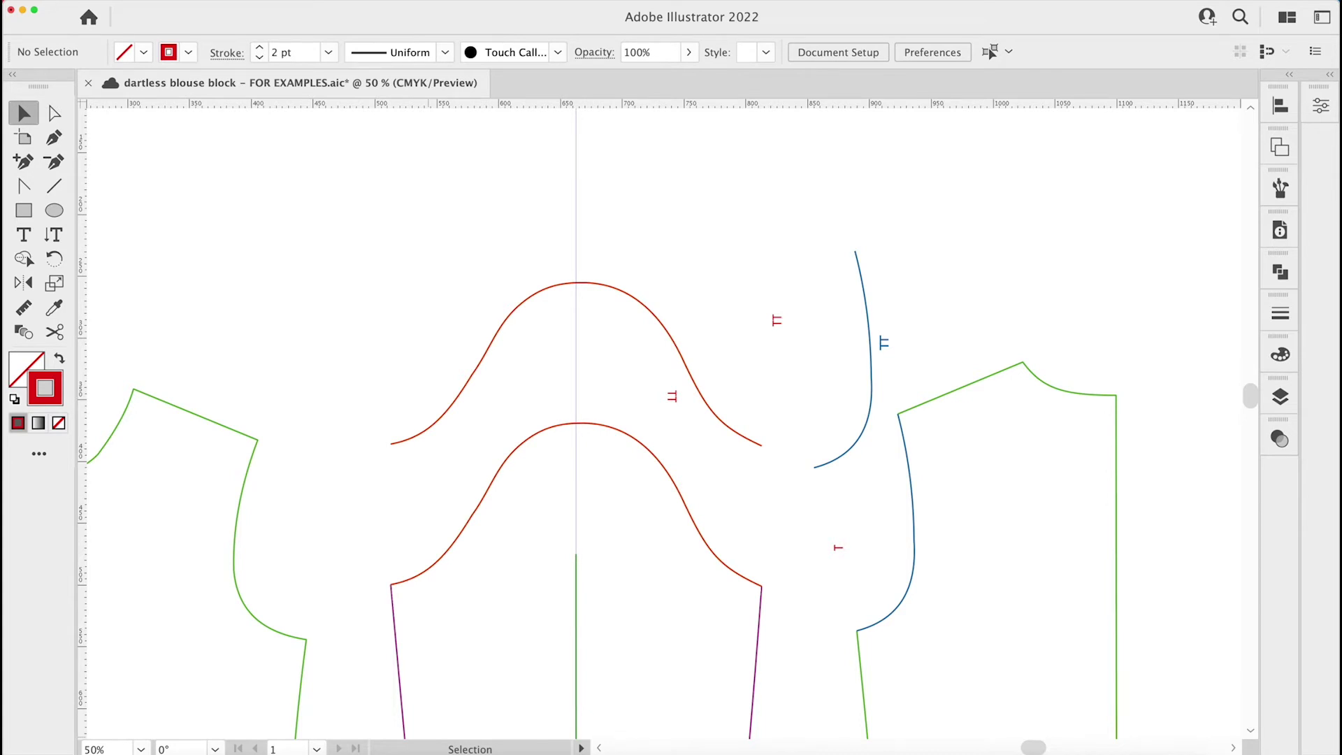
In Google's length converter, try converting 1 inch to points
key("super+Tab")
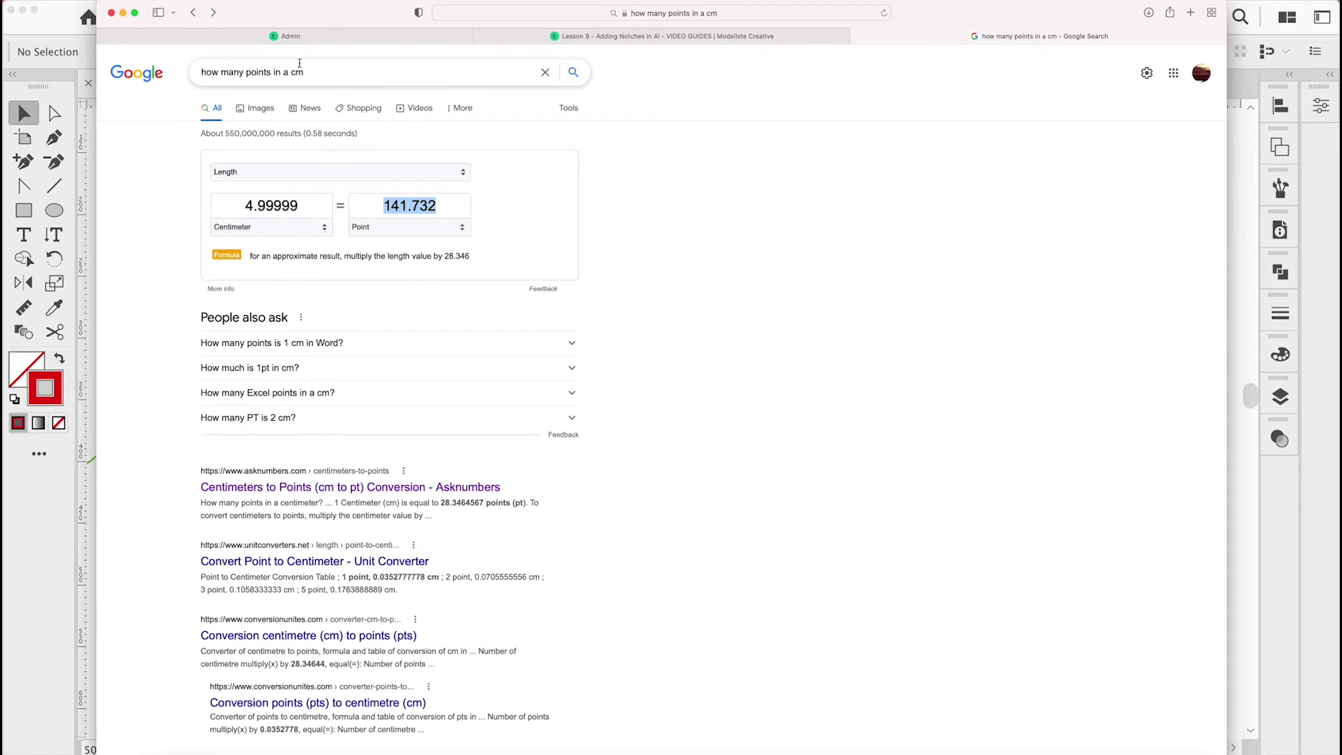
left_click(305, 210)
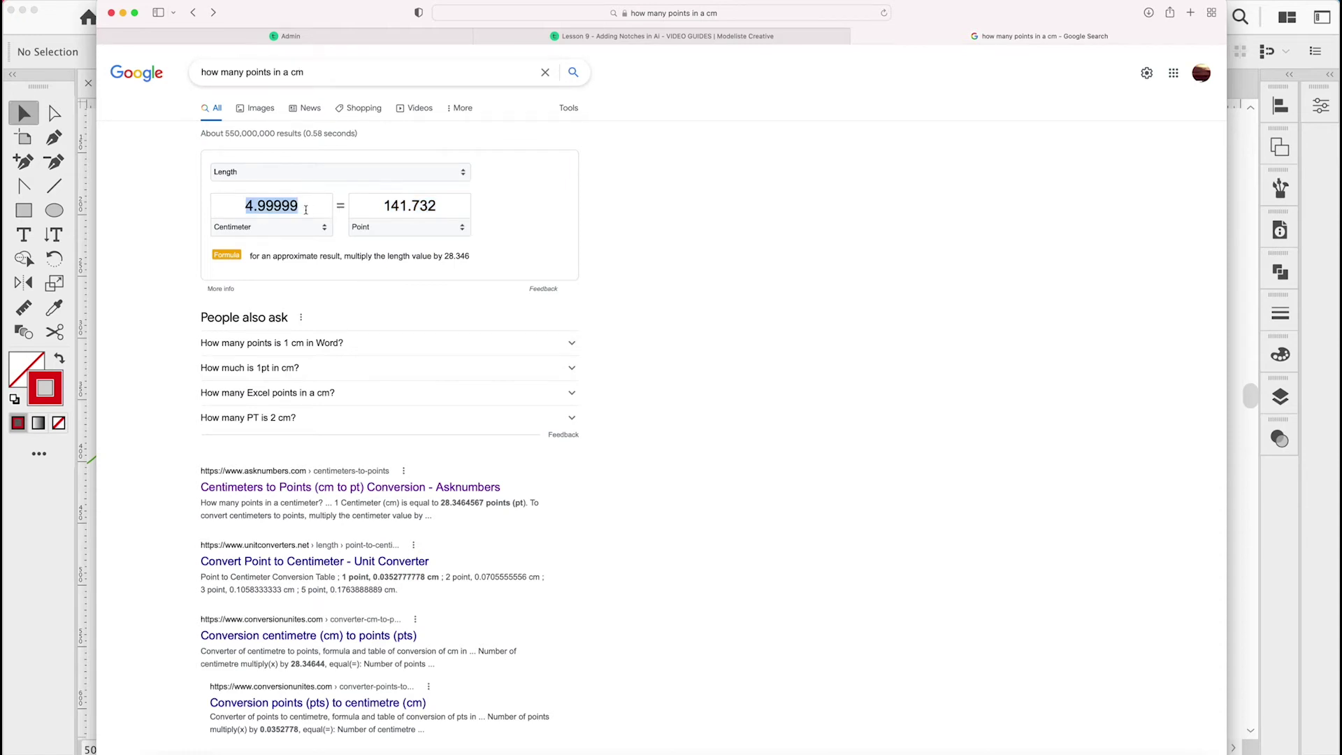
left_click_drag(306, 210, 239, 207)
type("1")
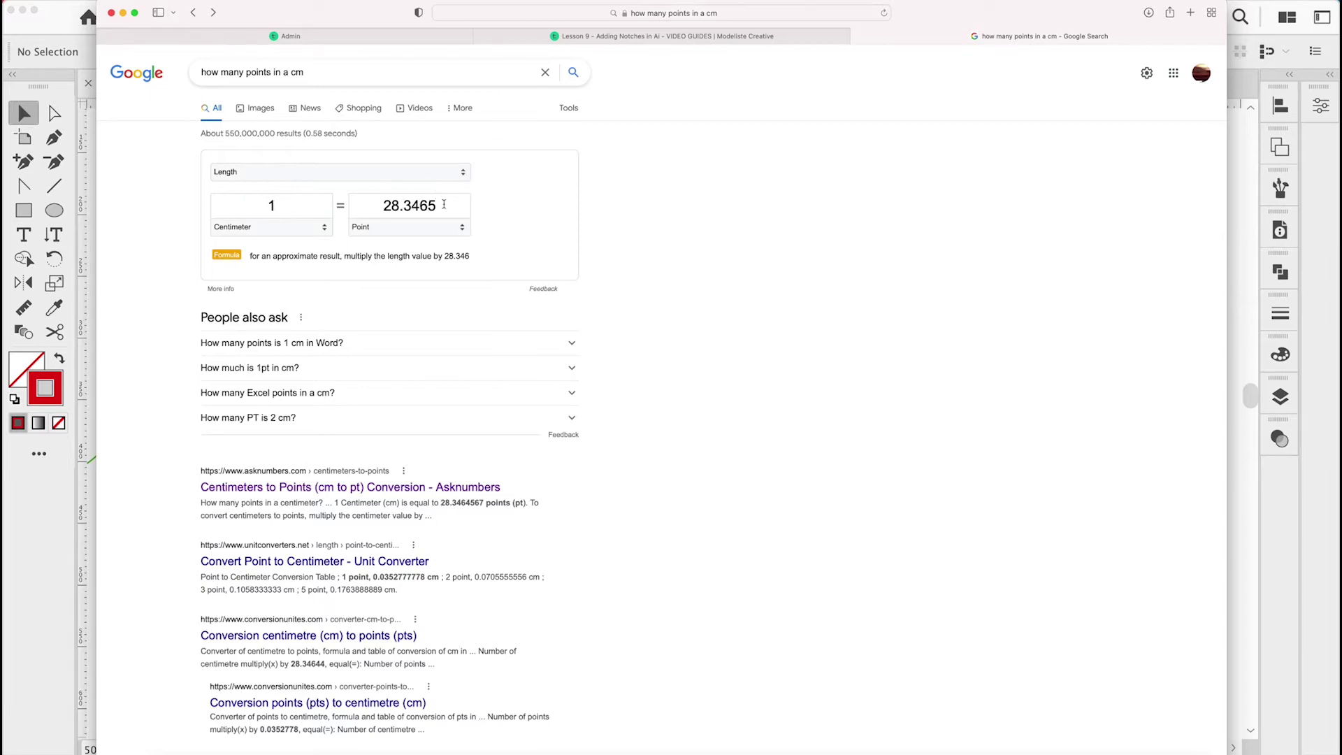
left_click(326, 231)
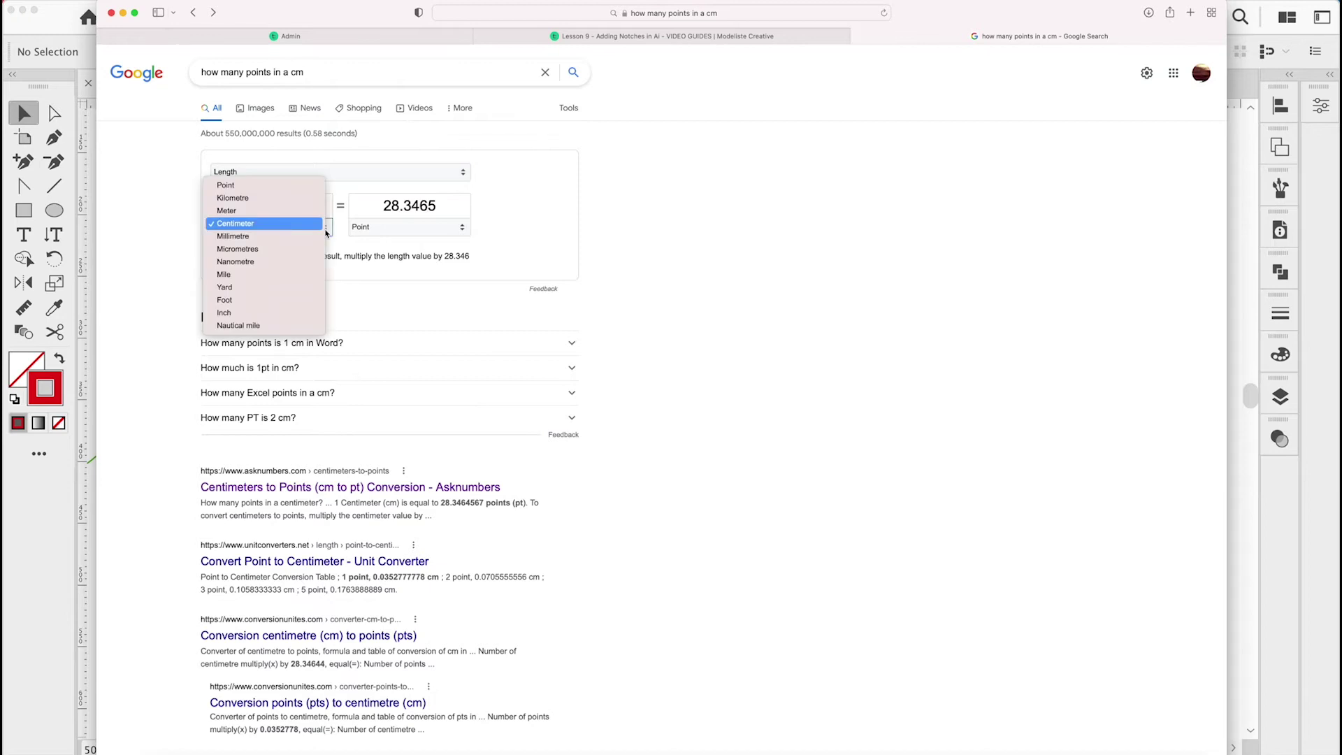
left_click(289, 314)
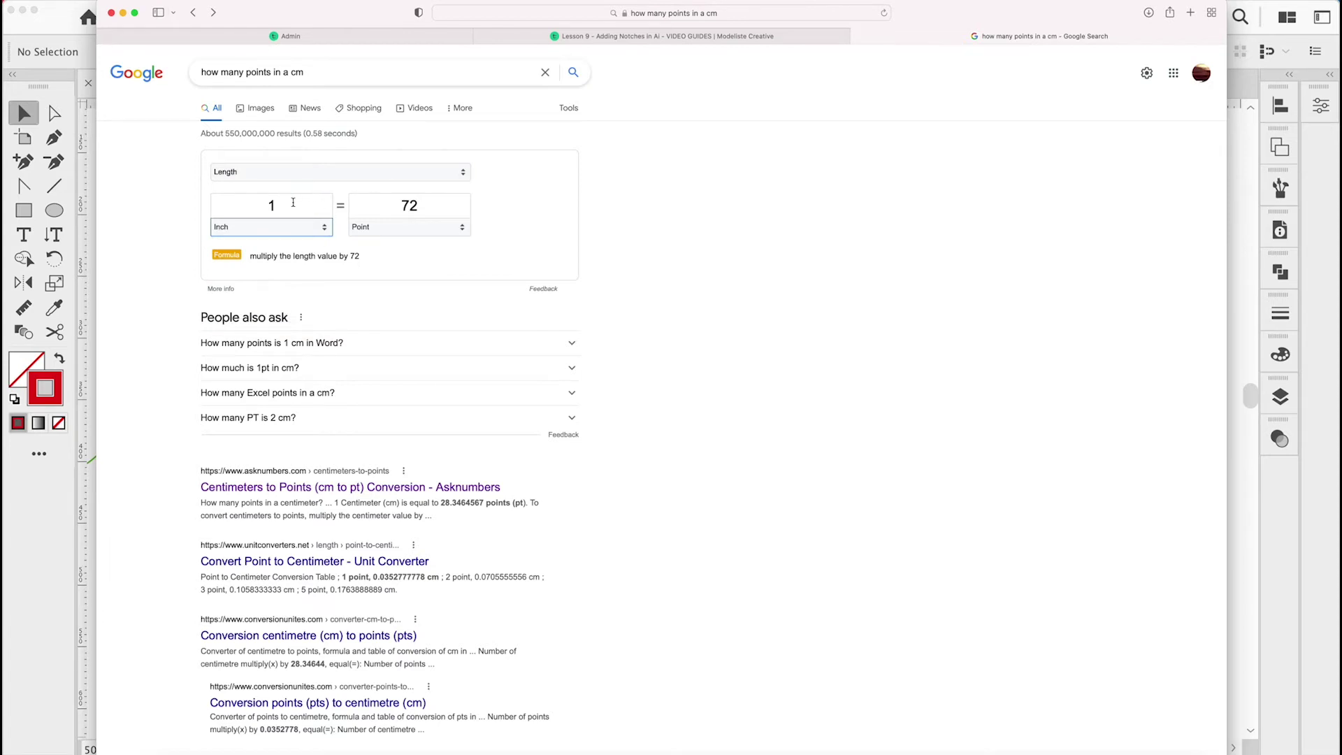
Convert 5 centimetres to points and copy the 141.732 result
left_click(325, 235)
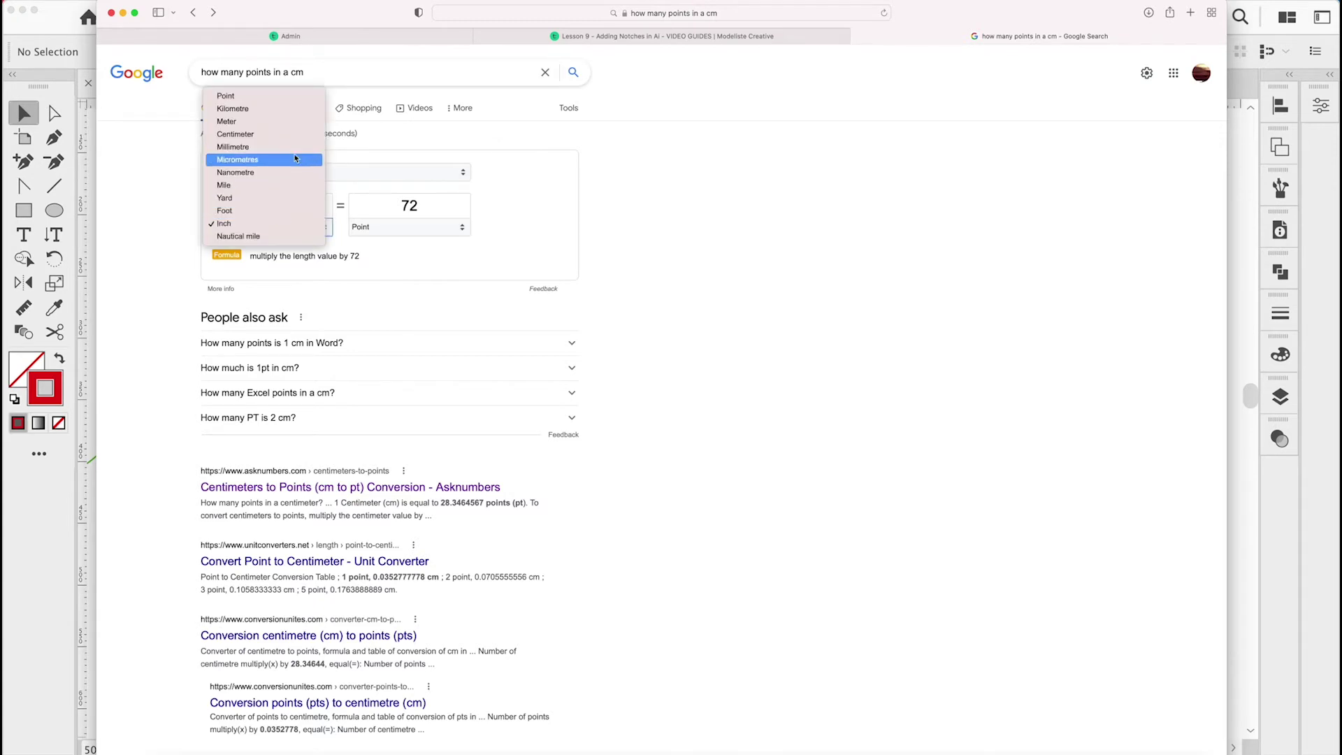
left_click(289, 134)
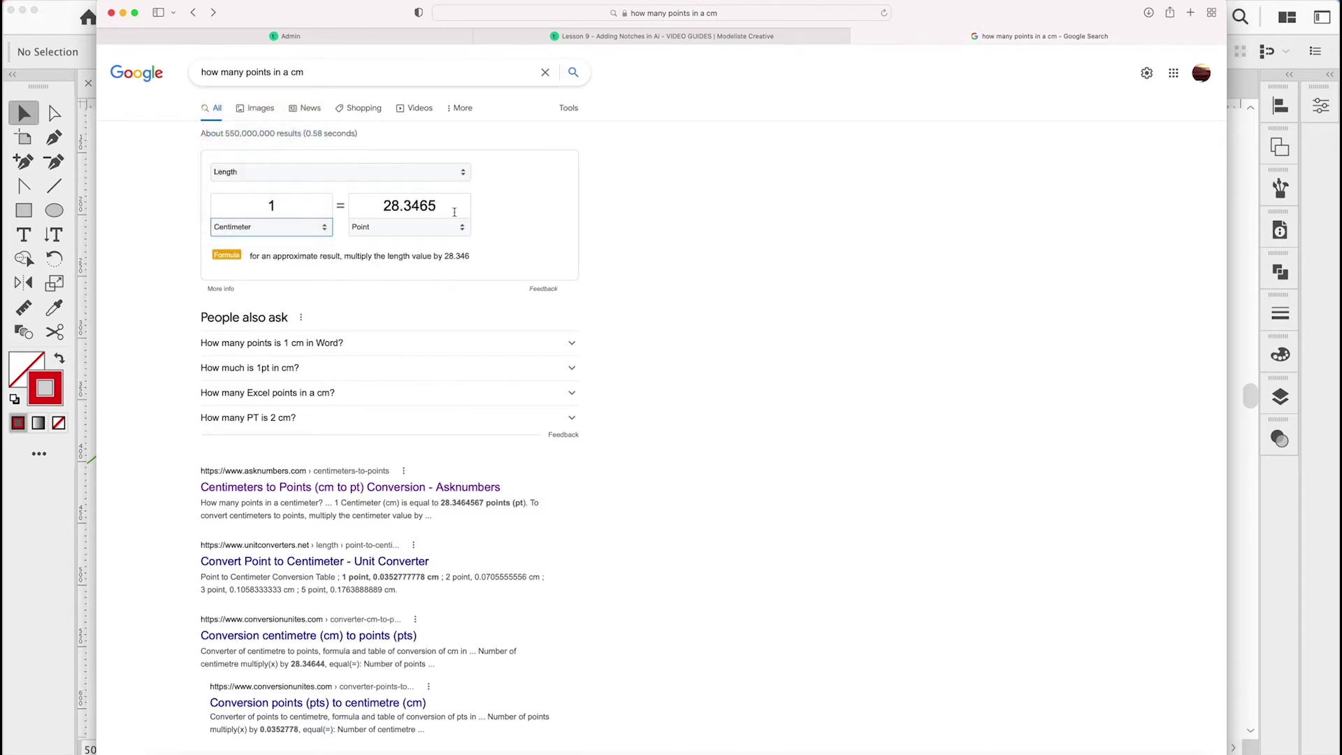
double_click(267, 203)
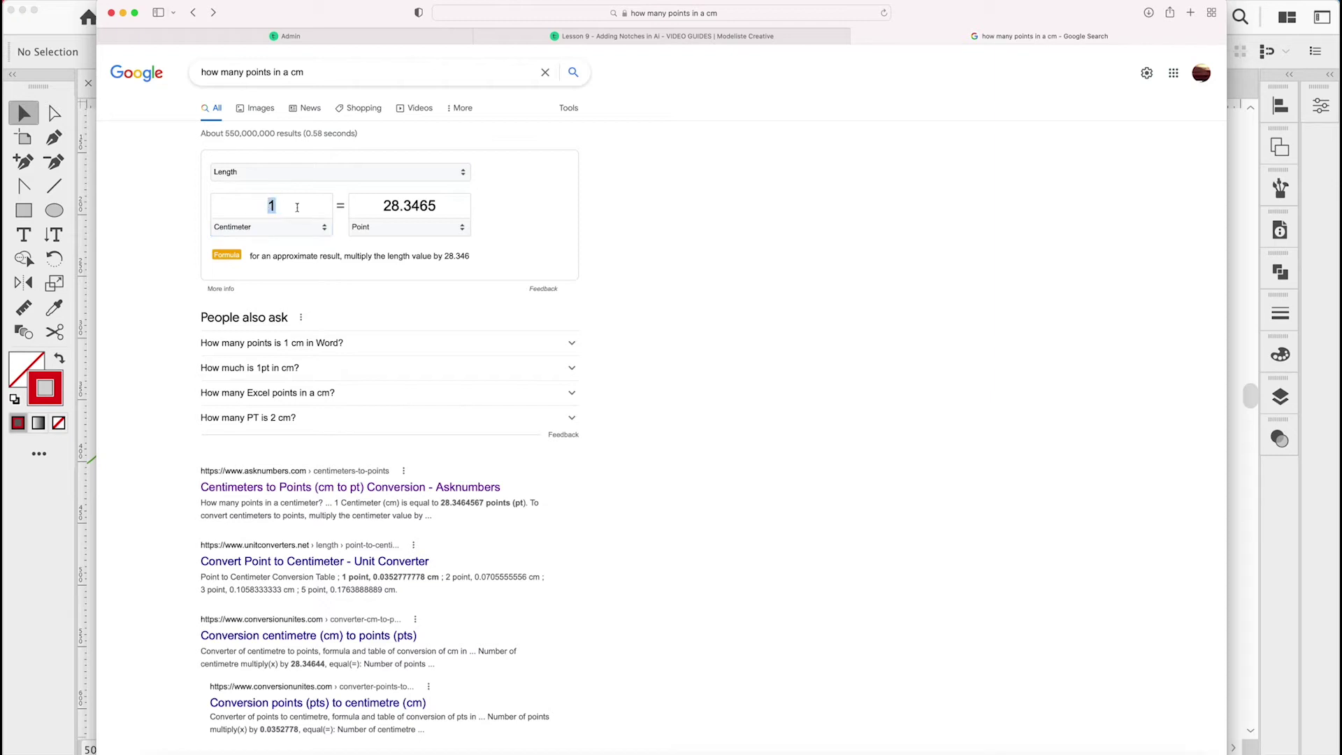
type("5")
double_click(379, 209)
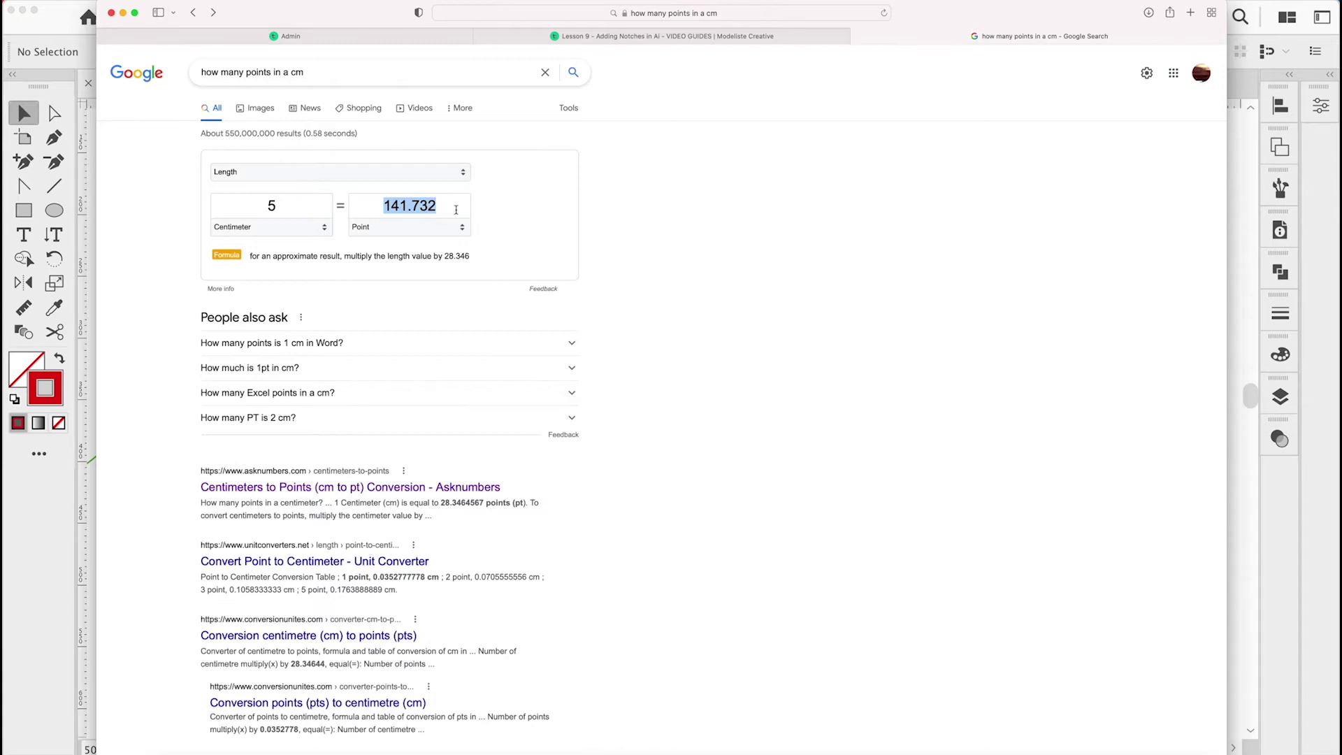
key("super+c")
Give the upper blue armhole curve a dashed stroke: 141.7 pt dash, 1000 pt gap
left_click(63, 516)
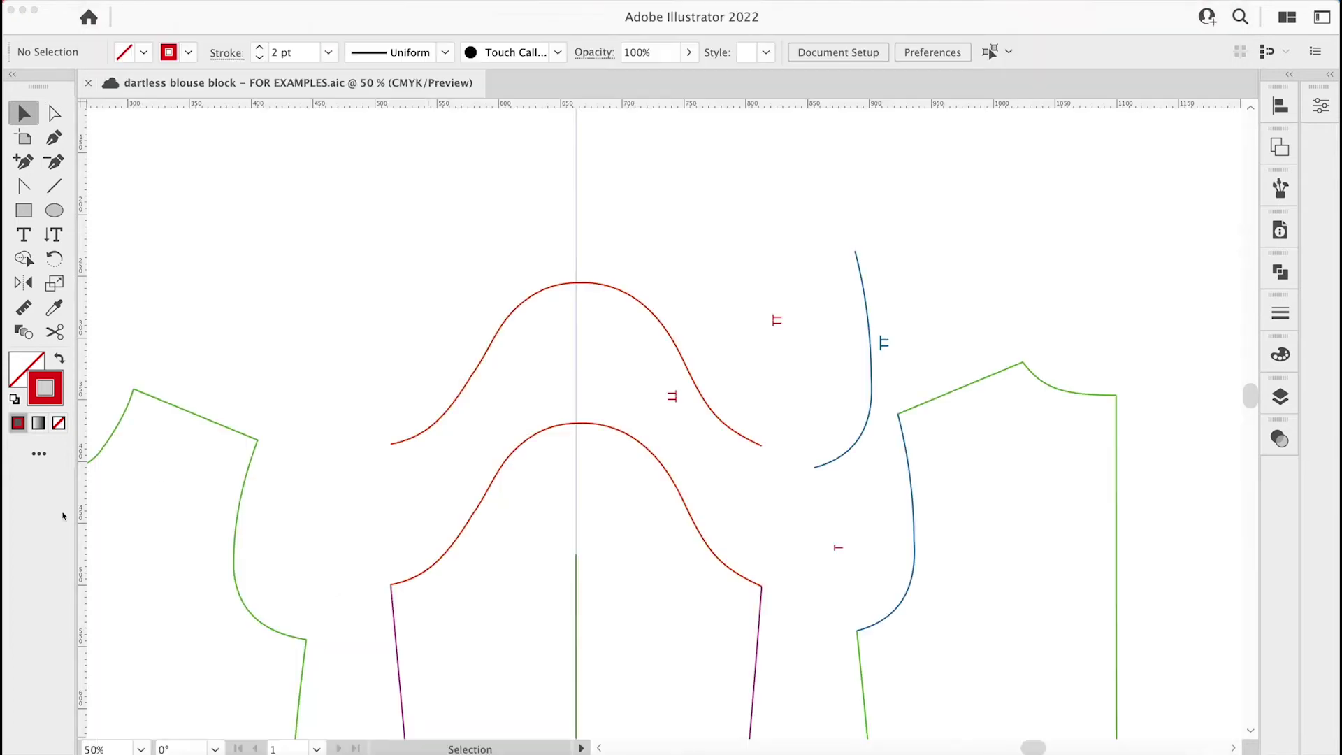
left_click(859, 448)
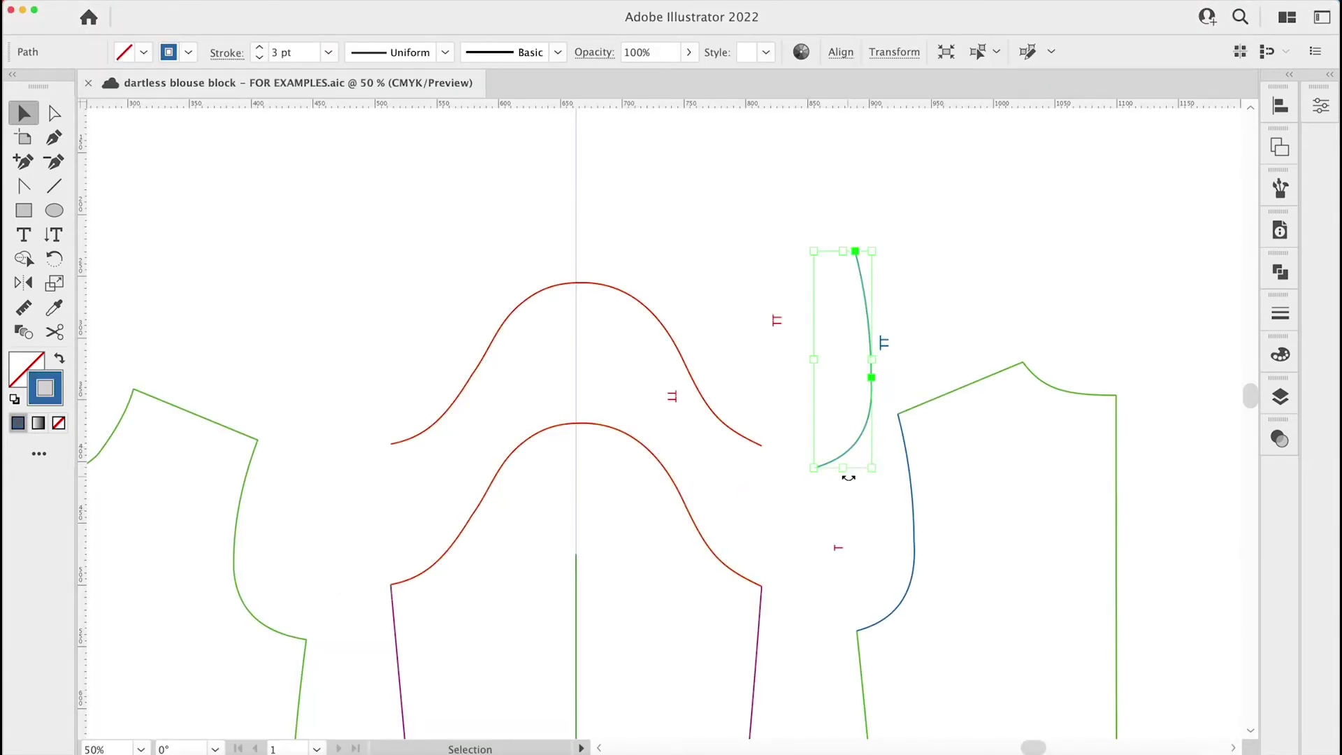
left_click(1280, 316)
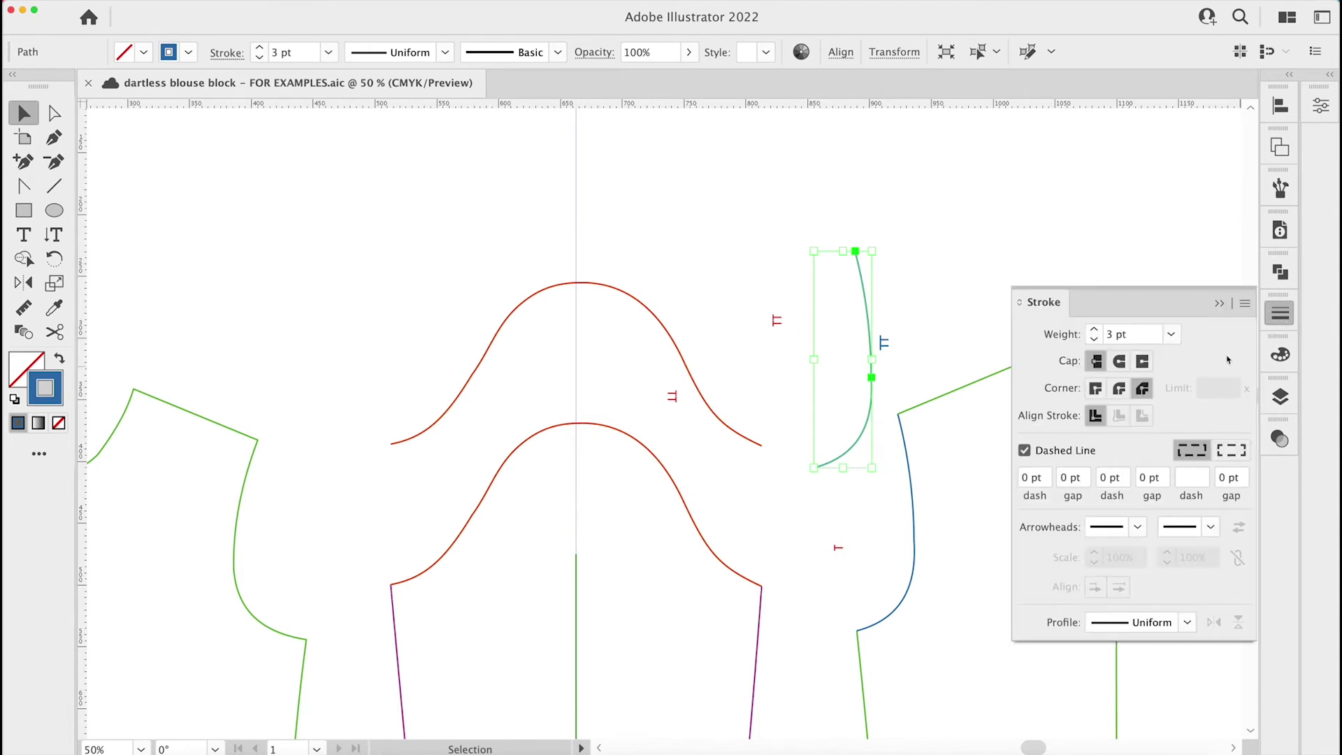
left_click(1032, 479)
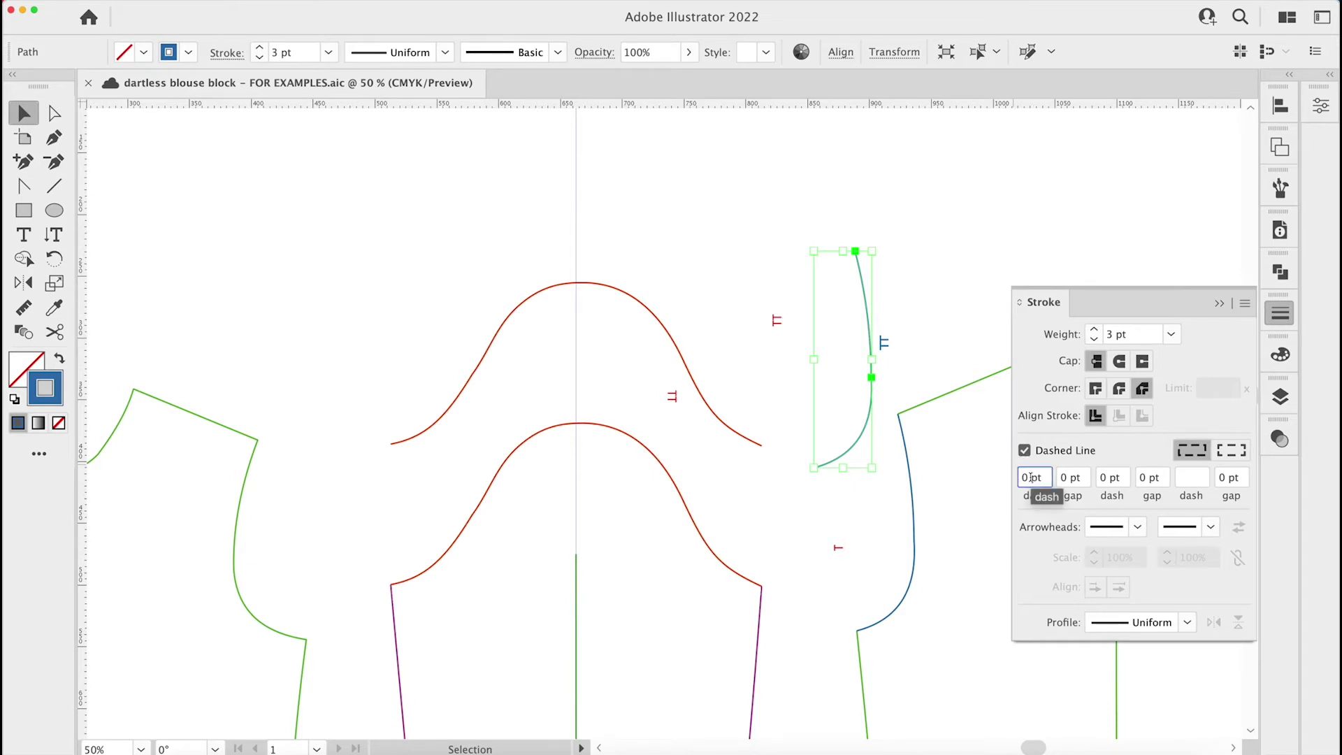
left_click_drag(1031, 479, 1024, 477)
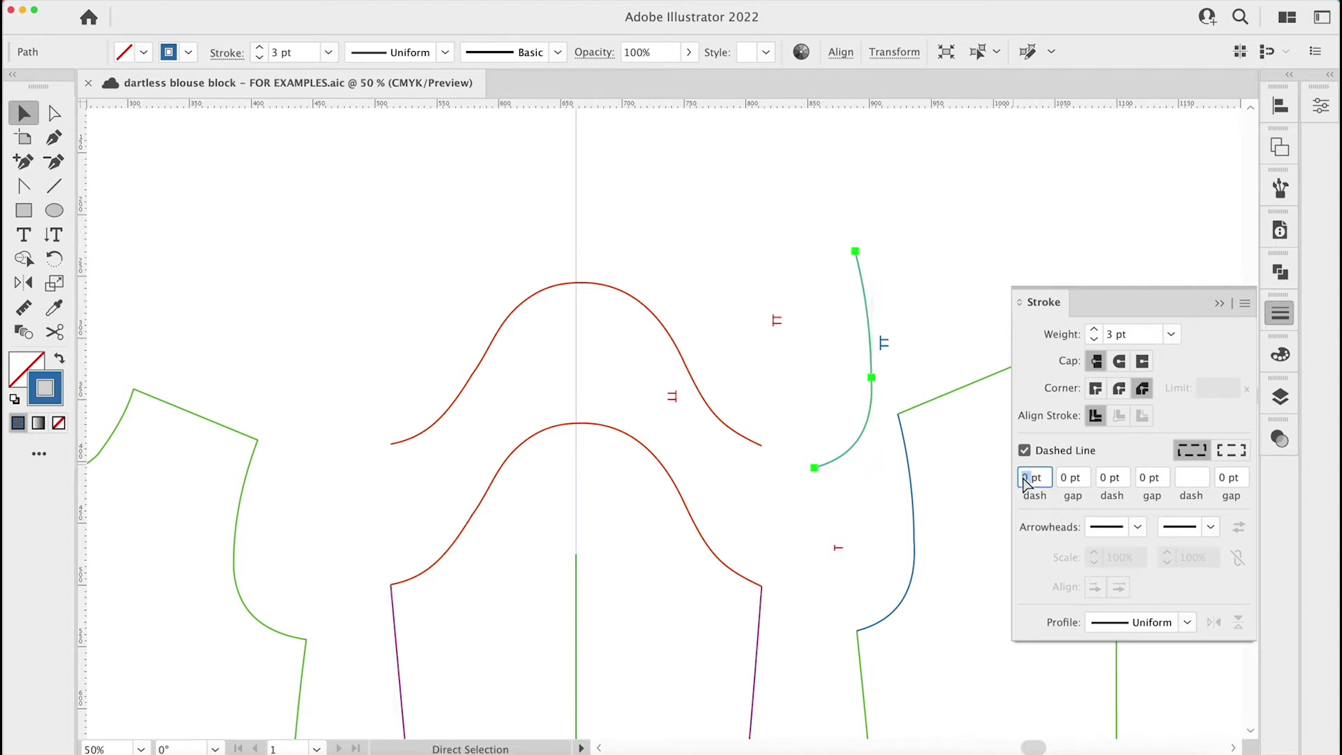
type("732")
left_click(1069, 477)
key("BackSpace")
key("BackSpace")
type("100")
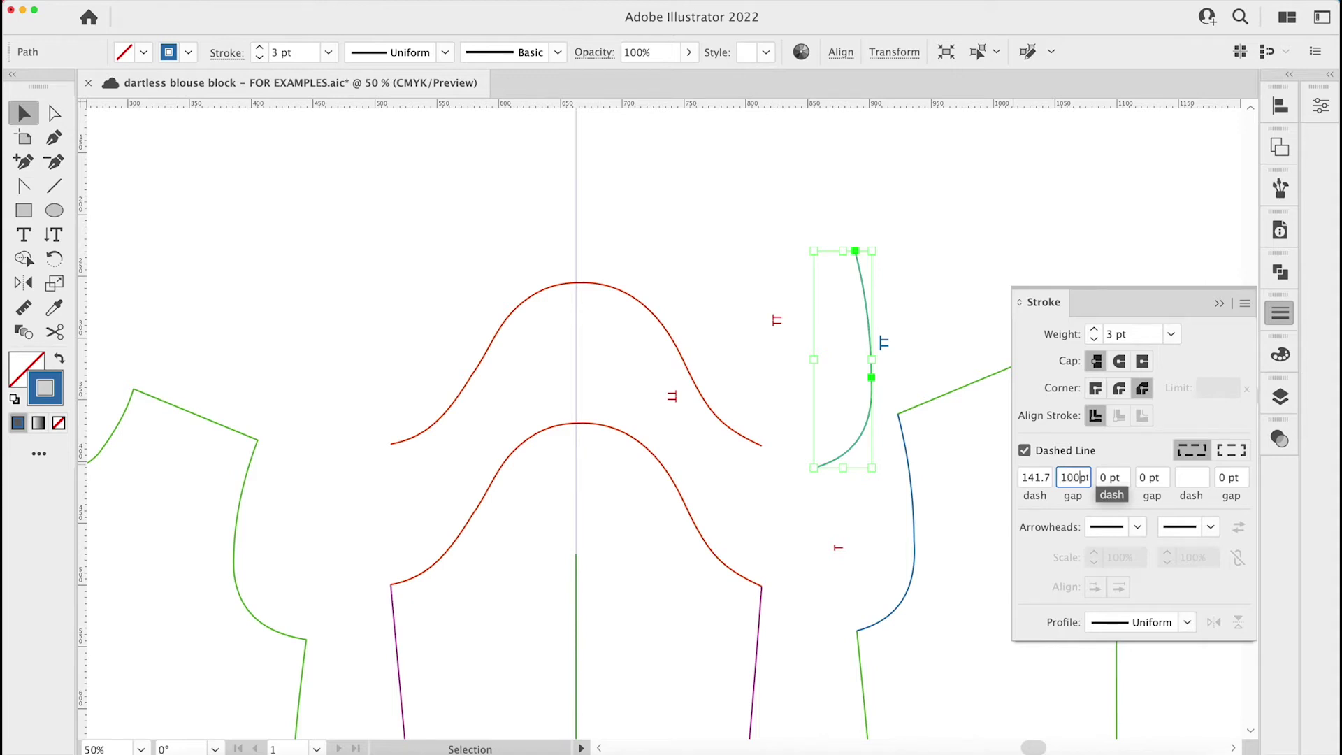
type("0")
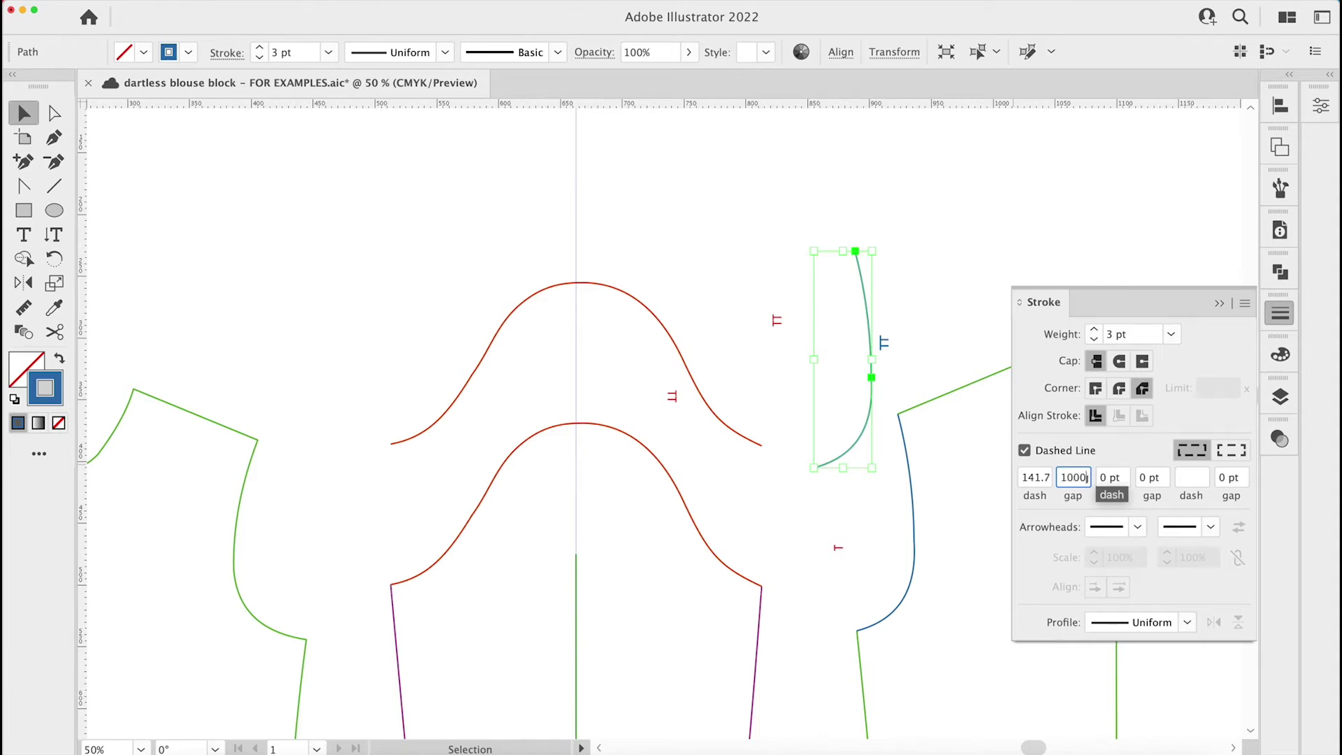
left_click(952, 214)
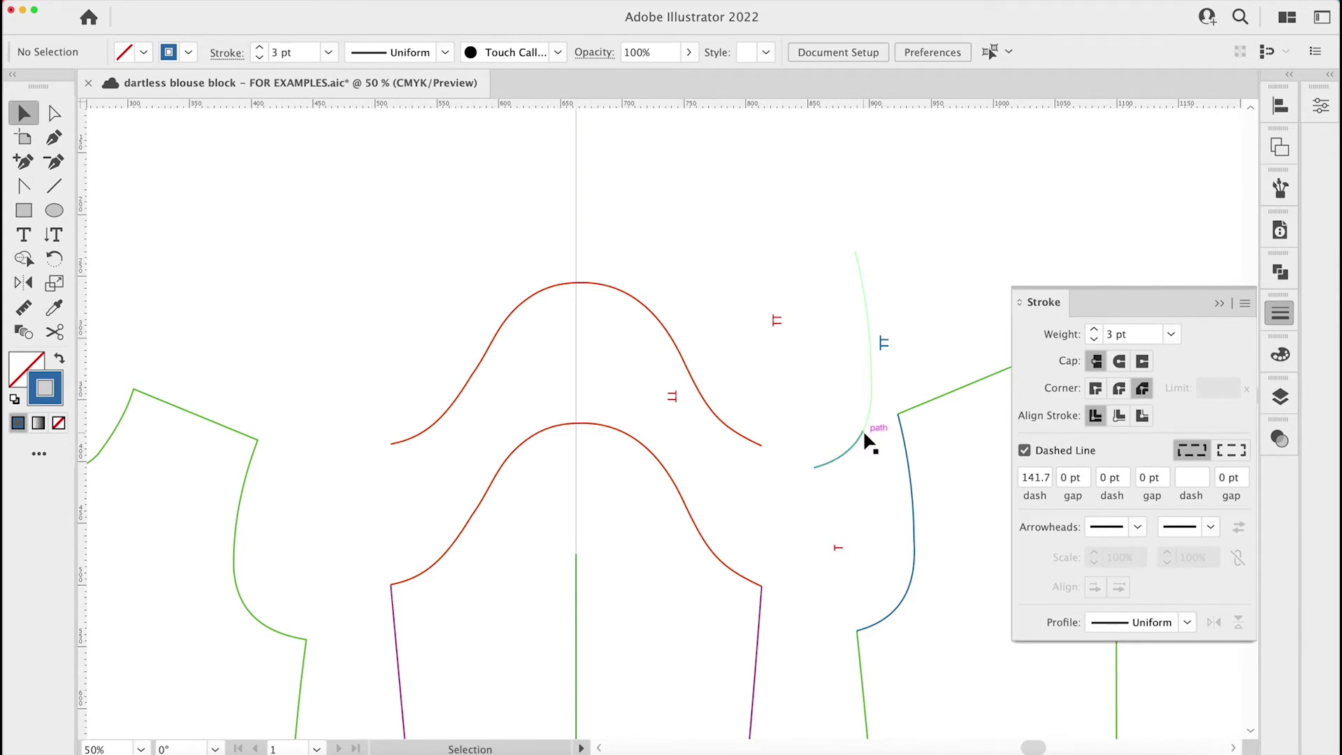
Select the dashed sleeve cap curve and zoom in on the end of its visible dash
key("super+equal")
key("super+equal")
key("super+equal")
left_click_drag(923, 399, 338, 360)
left_click(613, 497)
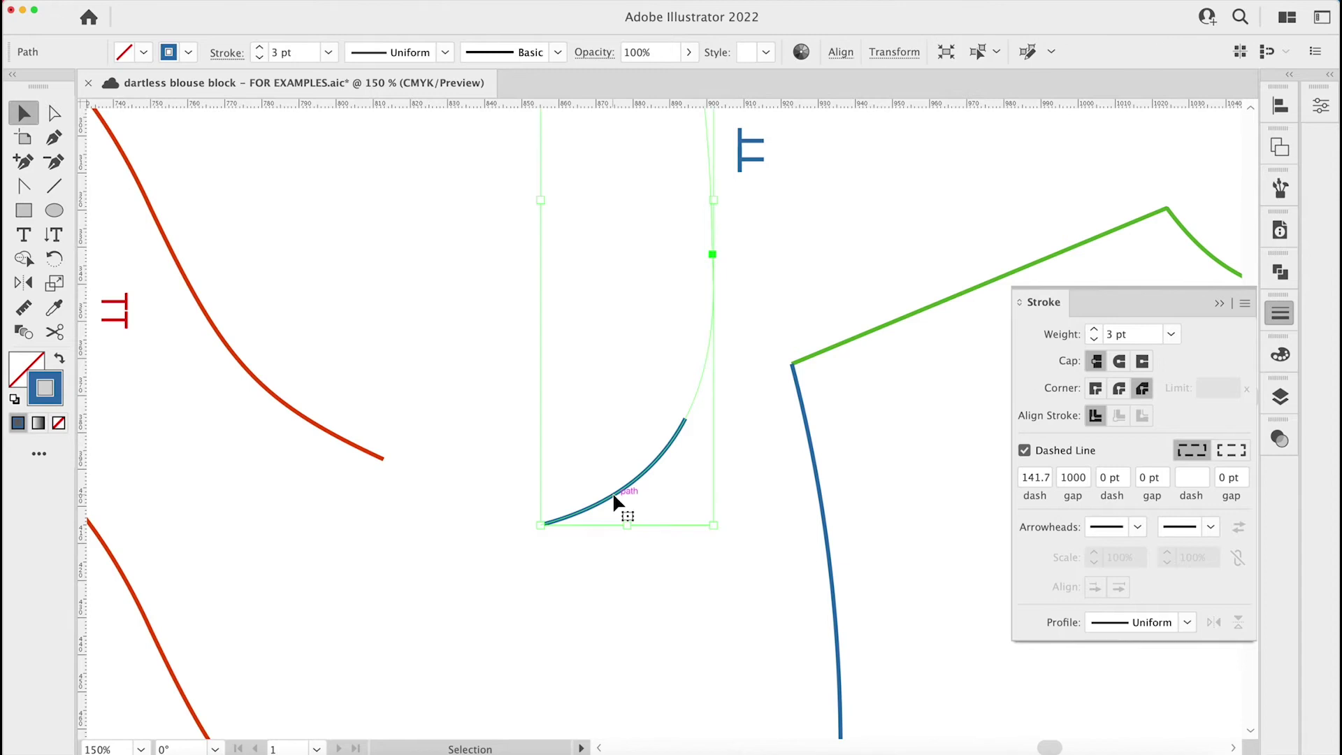
key("super+equal")
key("super+equal")
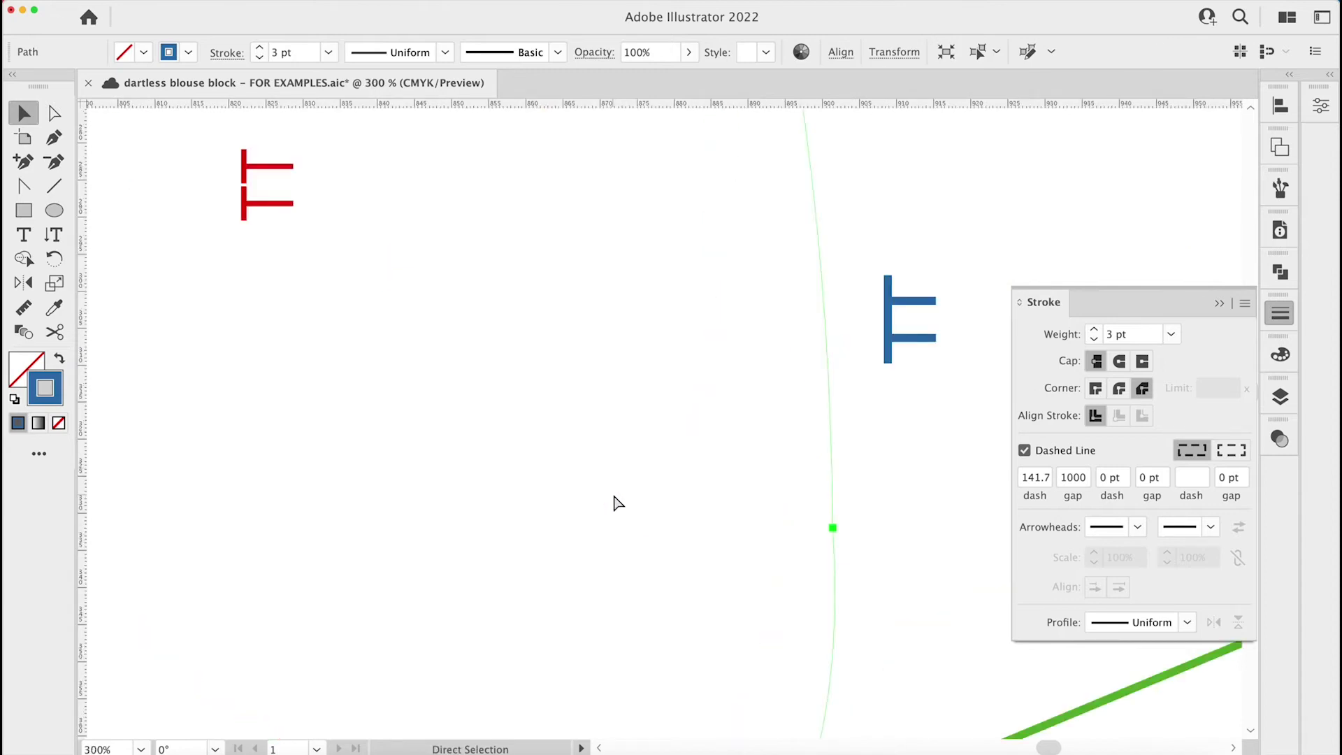
scroll(613, 498, "down", 10)
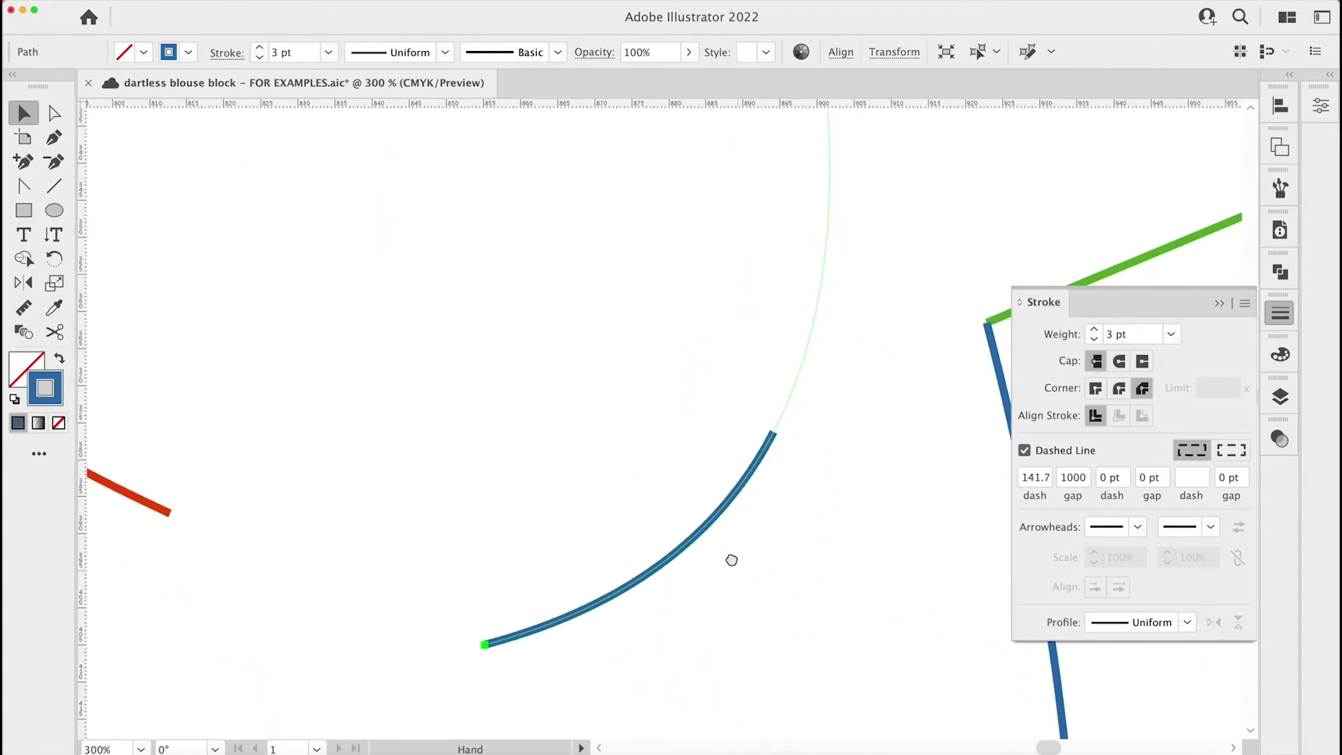
key("a")
key("super+equal")
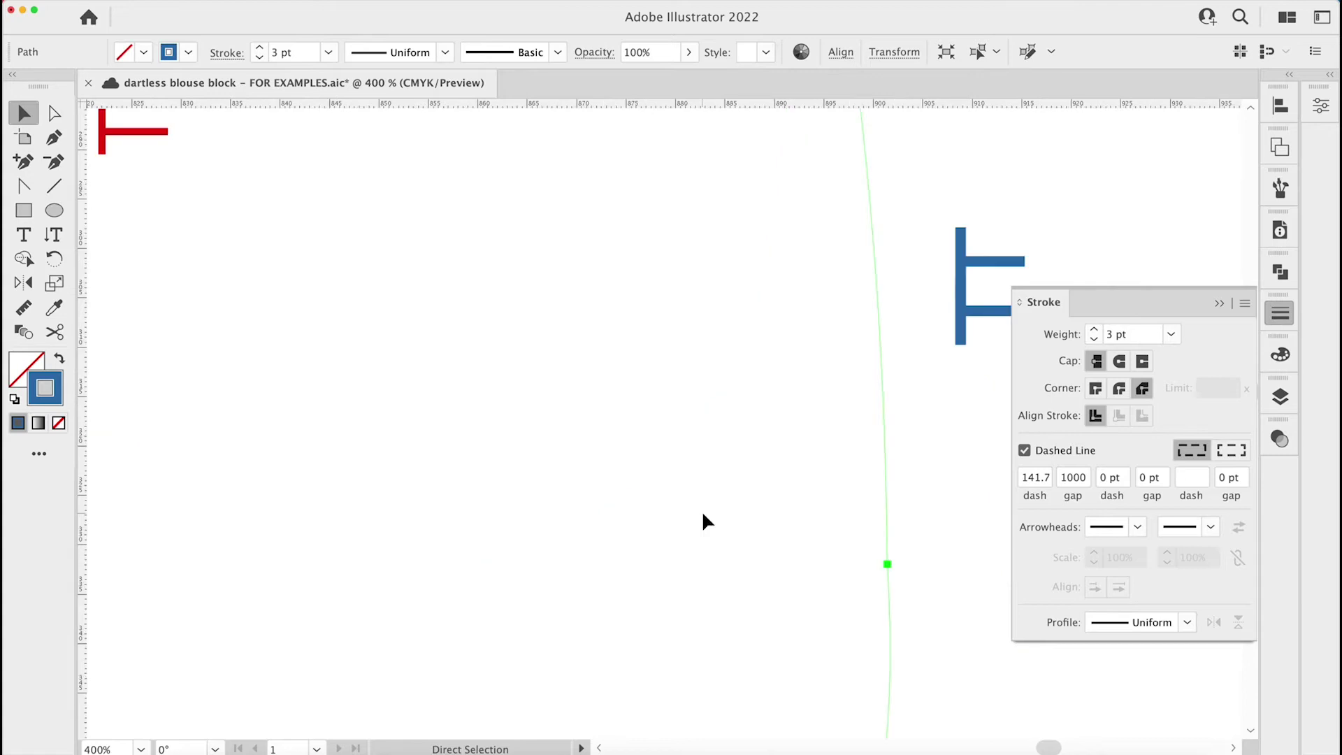
left_click_drag(704, 515, 617, 104)
left_click_drag(867, 701, 853, 398)
Cut the curve with Scissors where the dash ends and select the cut-off lower piece
left_click(54, 331)
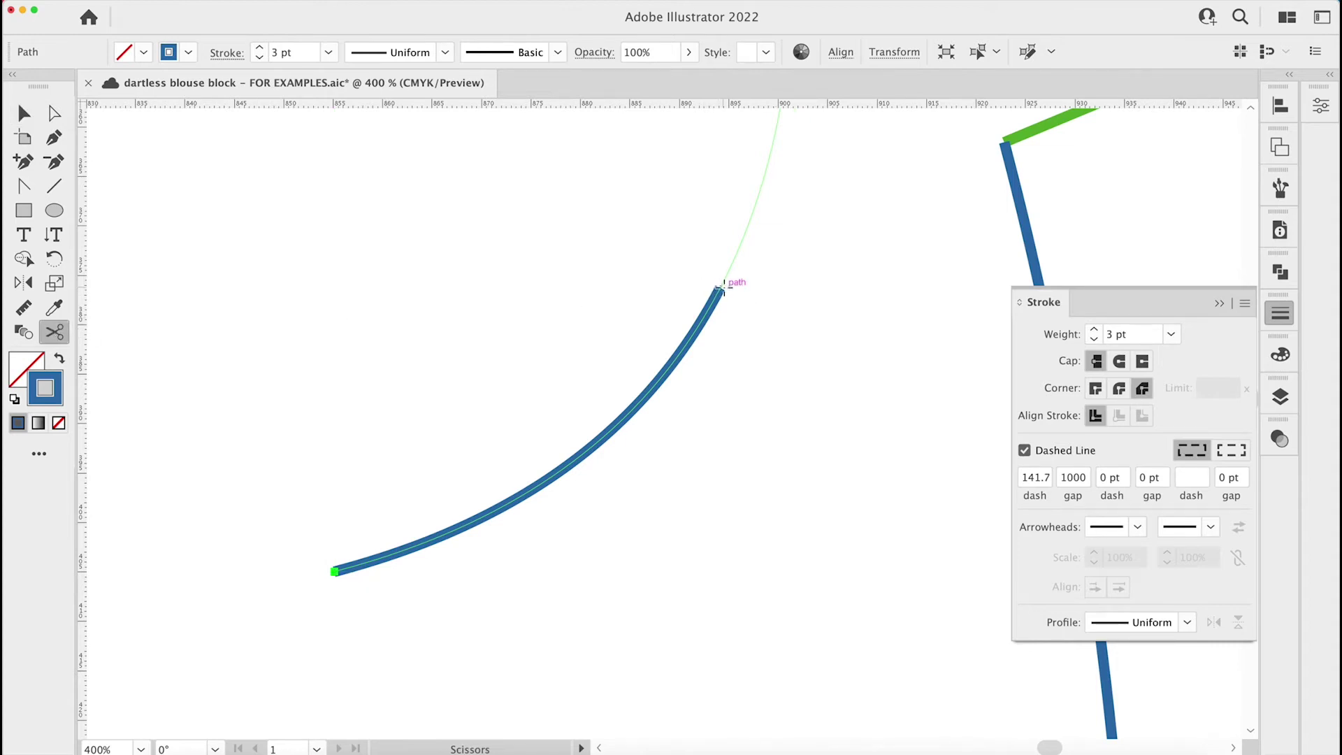
left_click(720, 287)
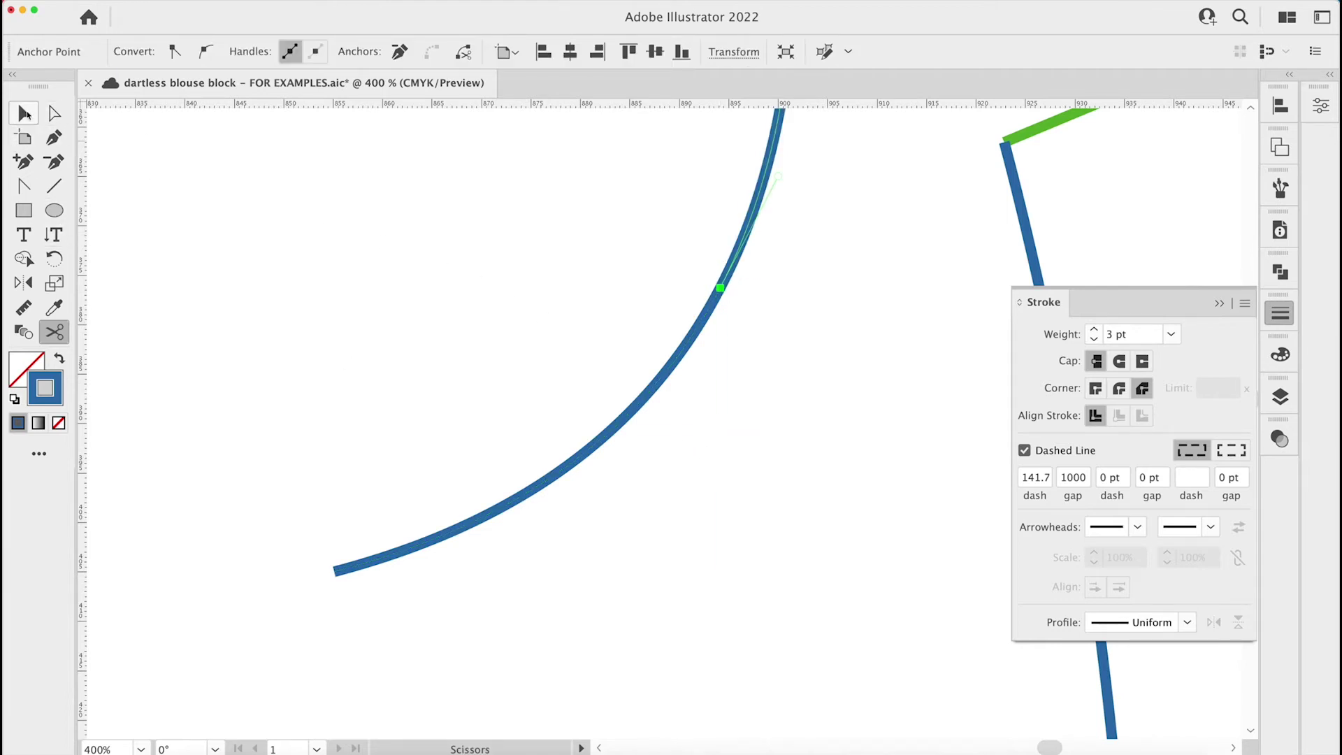
left_click(26, 113)
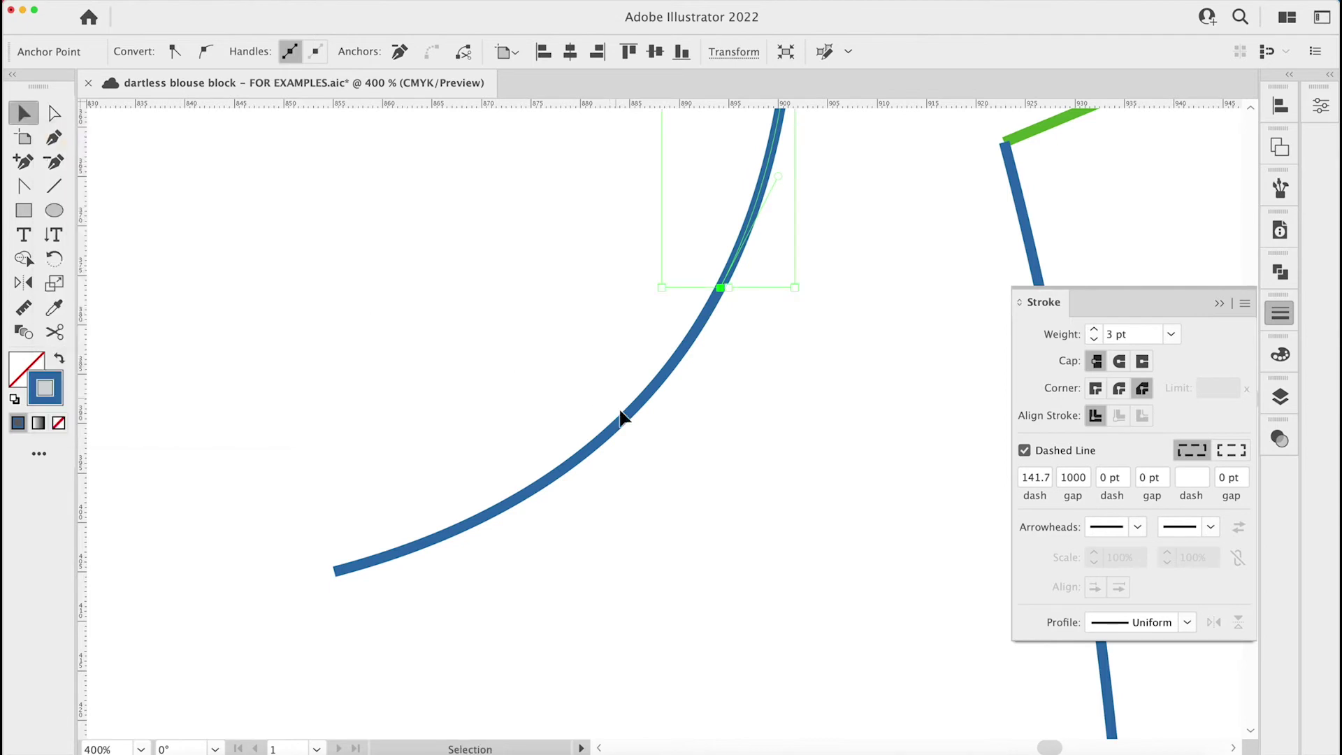
left_click(623, 451)
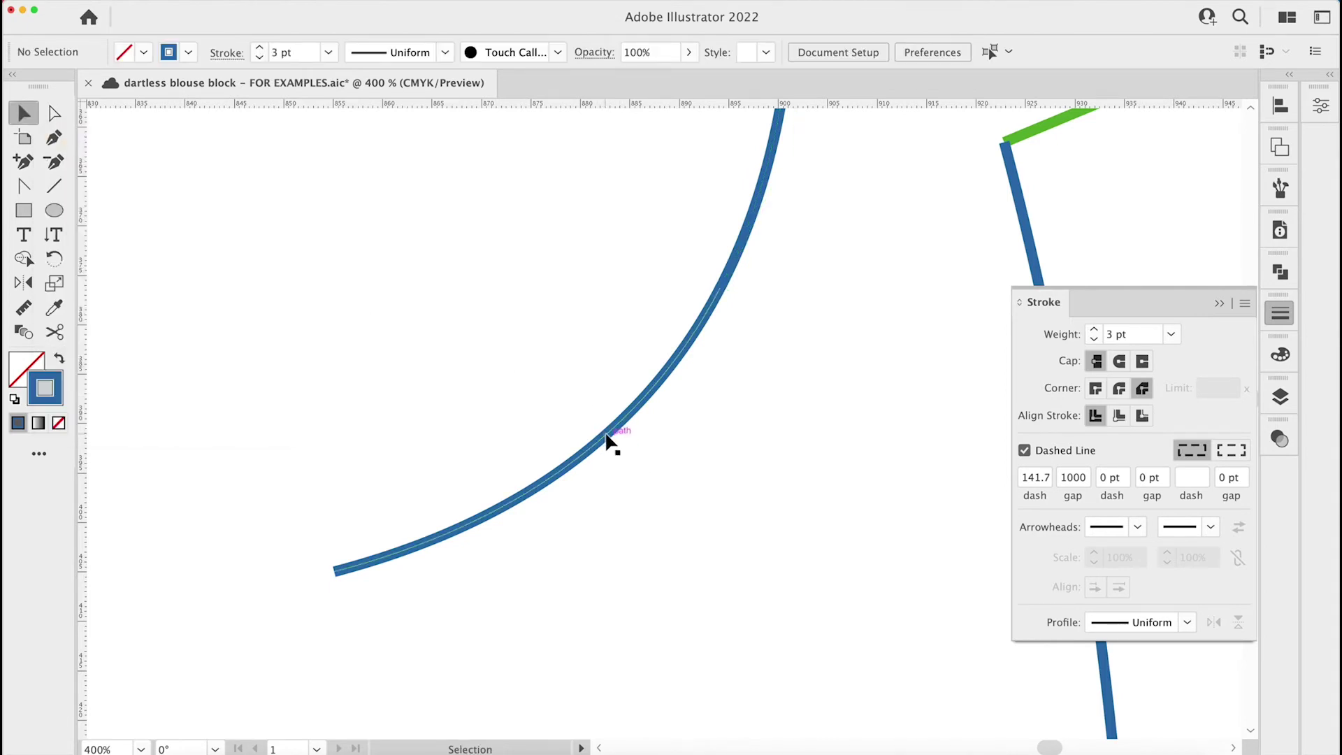
left_click(607, 436)
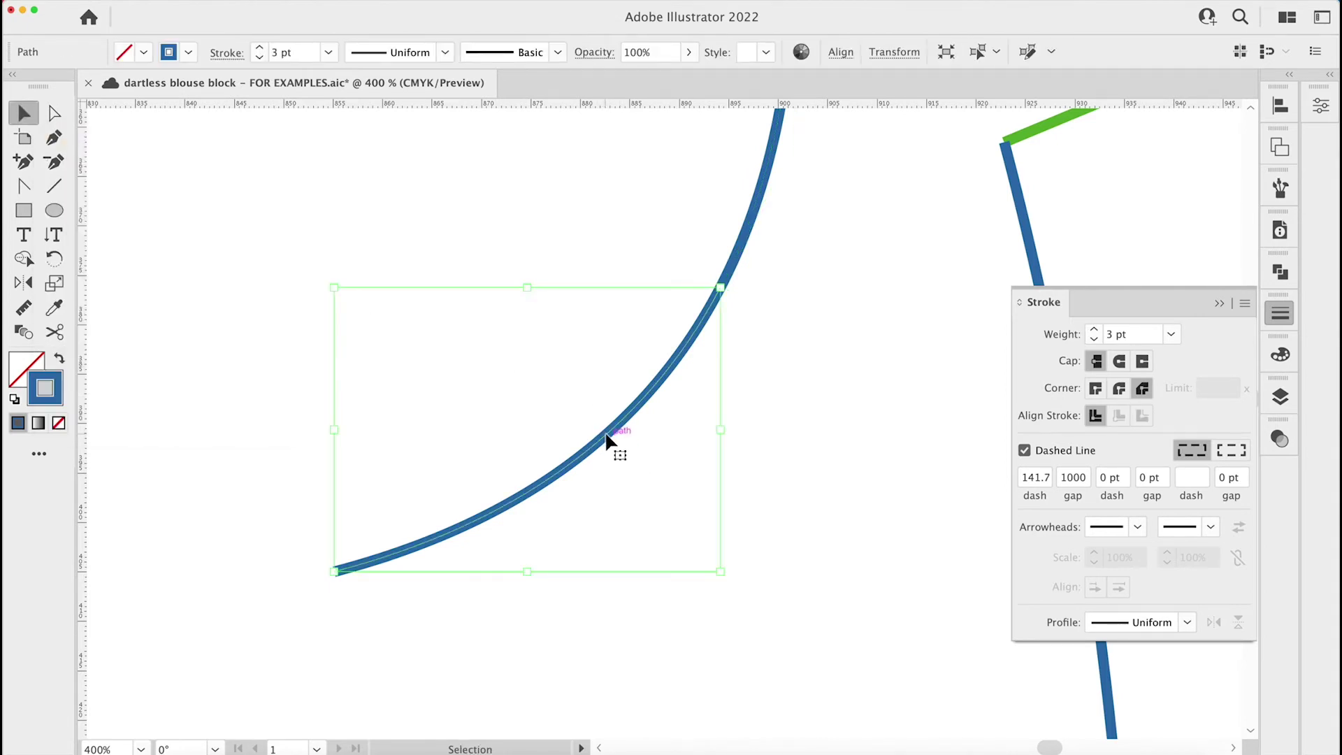
Colour the cut-off piece's stroke magenta and check its 4.9992 cm length in Document Info
double_click(58, 381)
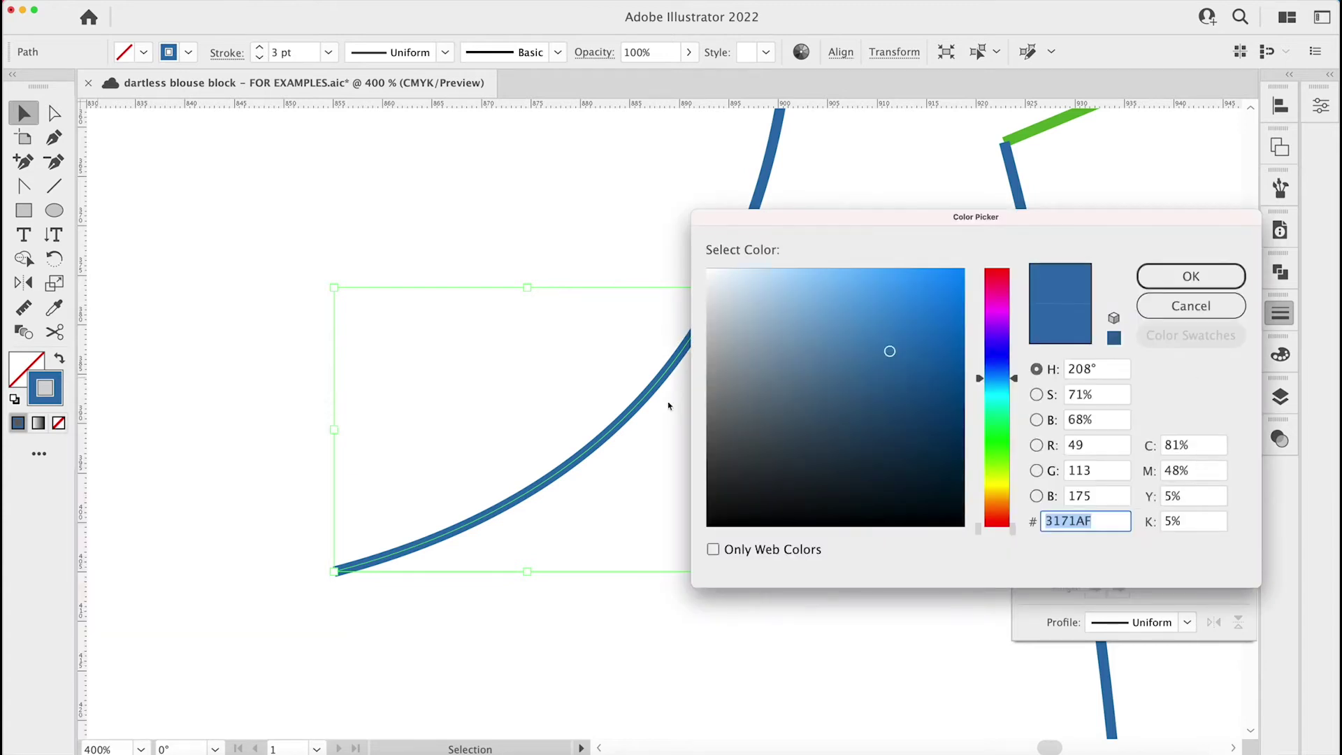
left_click(1003, 282)
left_click(1204, 278)
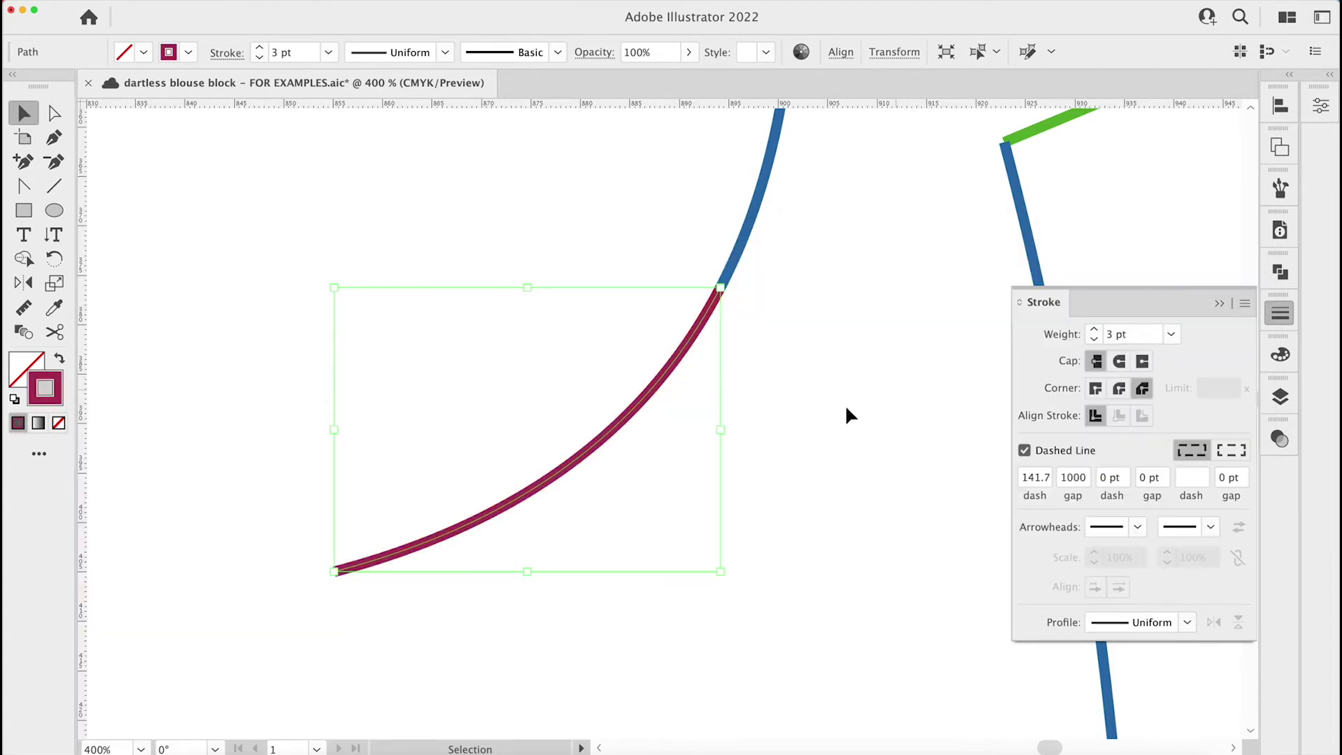
left_click(827, 416)
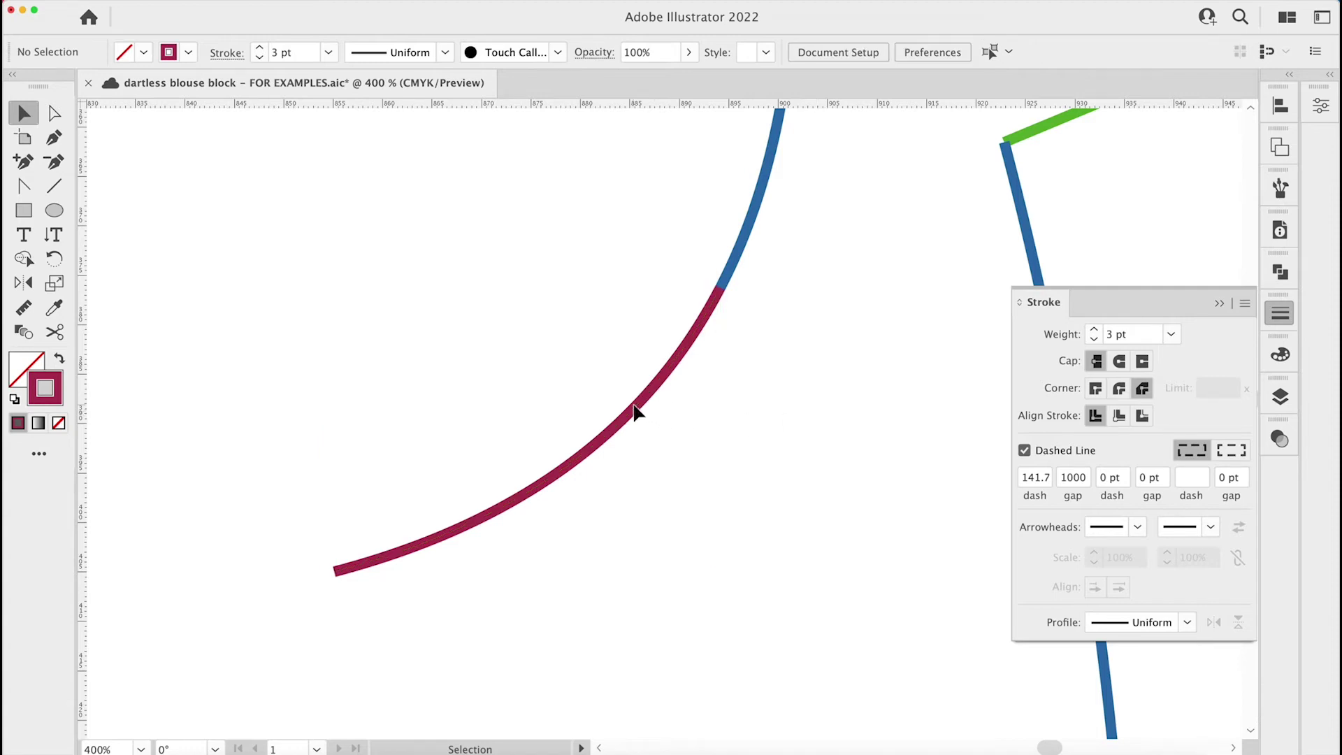
left_click(697, 338)
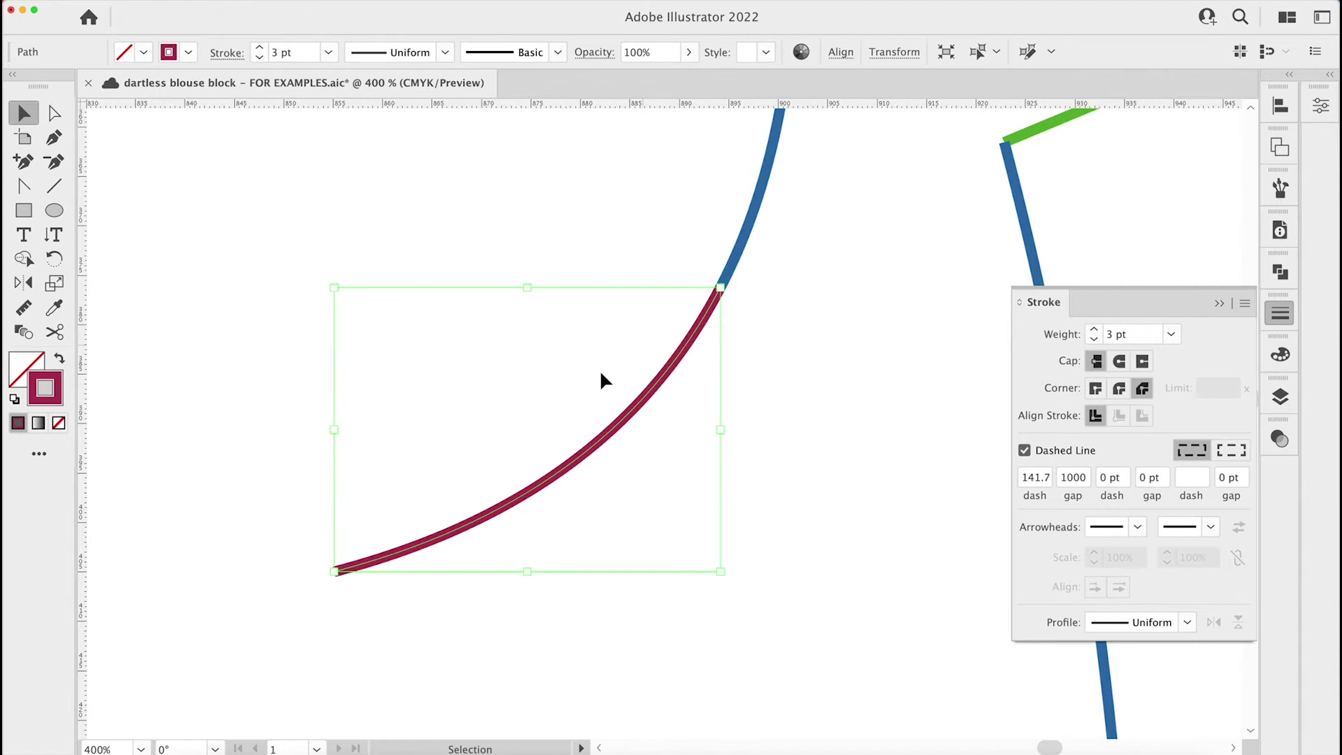
left_click(1281, 232)
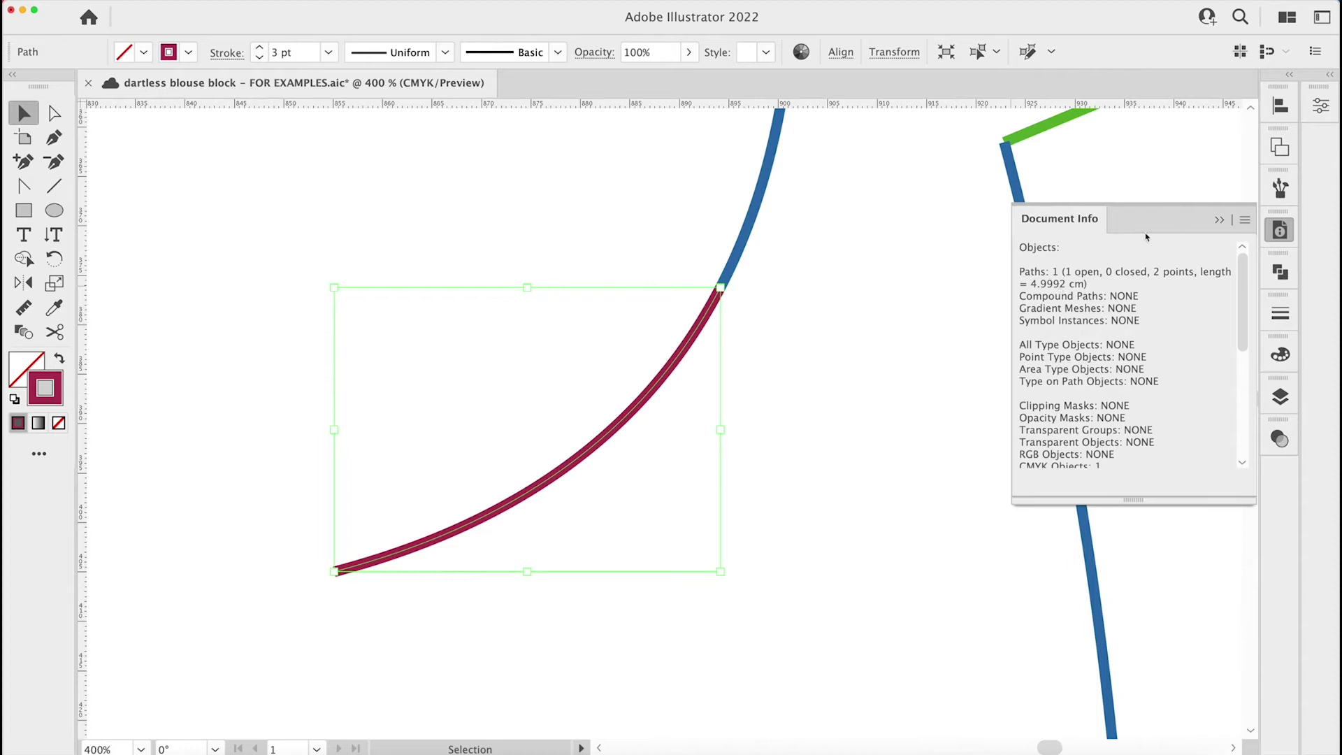
Close Document Info and drag the red double notch up beside the sleeve cap split point
left_click(1219, 221)
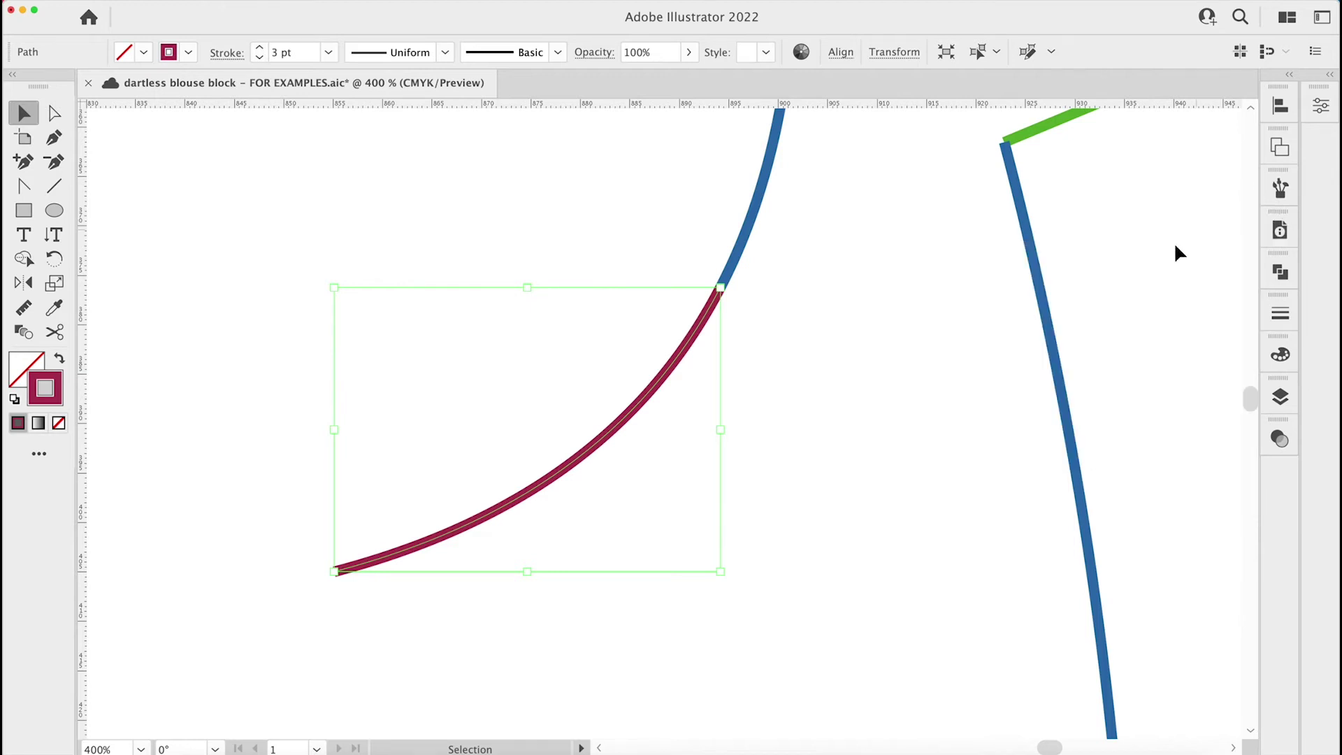
key("super+minus")
key("super+minus")
key("super+minus")
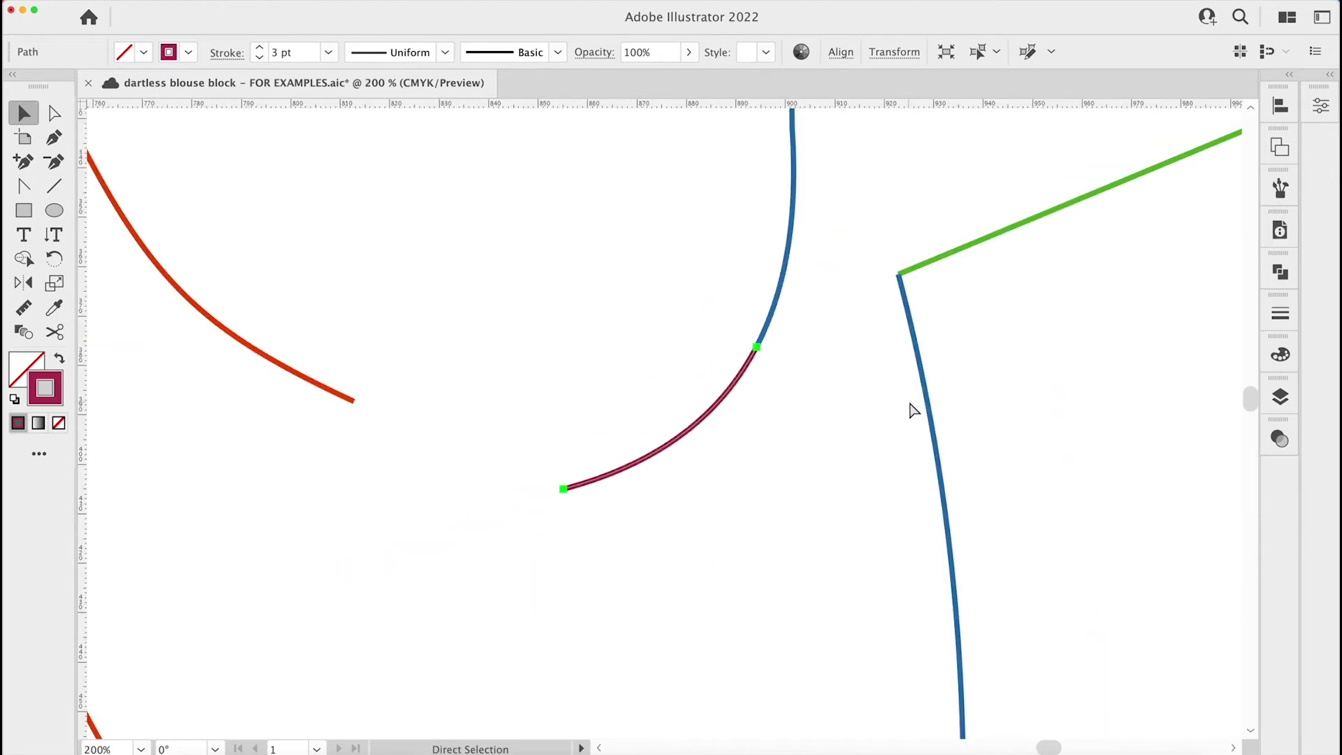
key("super+minus")
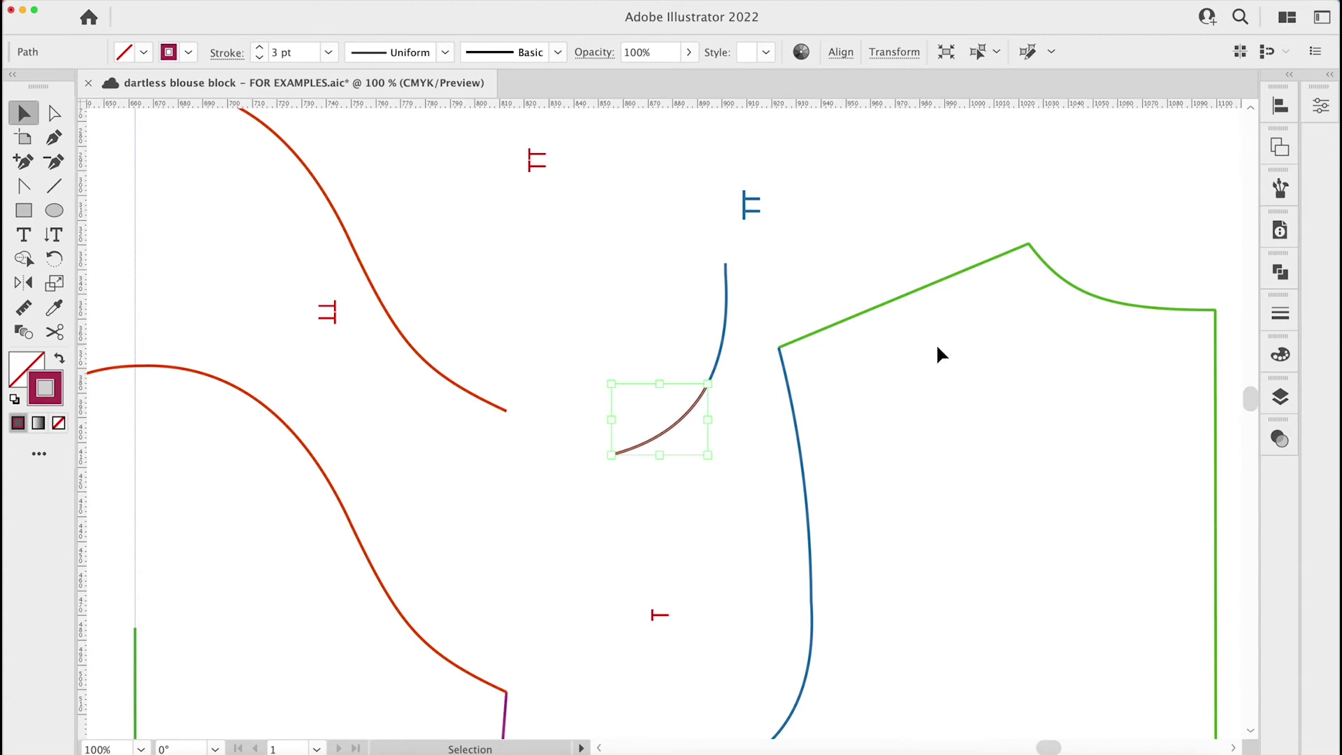
left_click(802, 212)
mouse_move(506, 149)
left_mouse_down()
mouse_move(650, 260)
mouse_move(742, 445)
mouse_move(741, 411)
left_mouse_up()
left_click(576, 158)
key("super+equal")
key("super+equal")
key("super+equal")
left_click(740, 413)
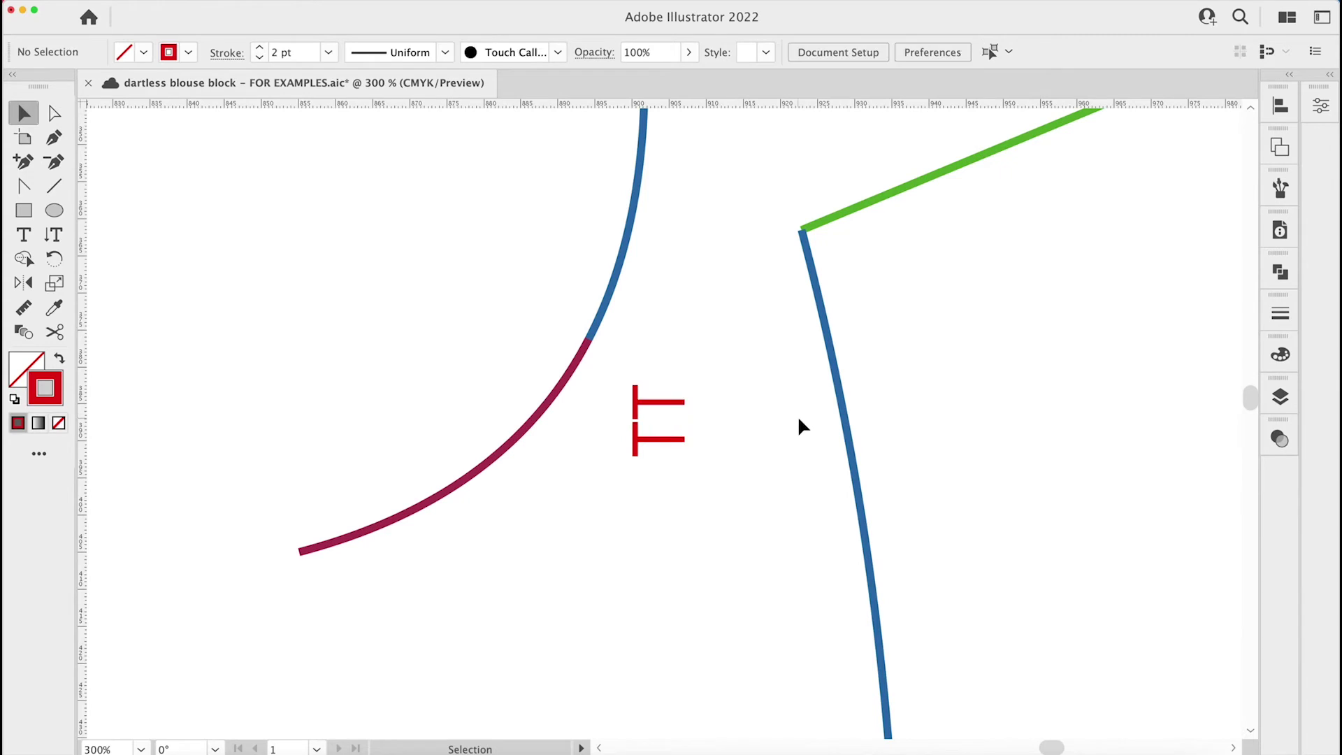
left_click_drag(666, 405, 661, 331)
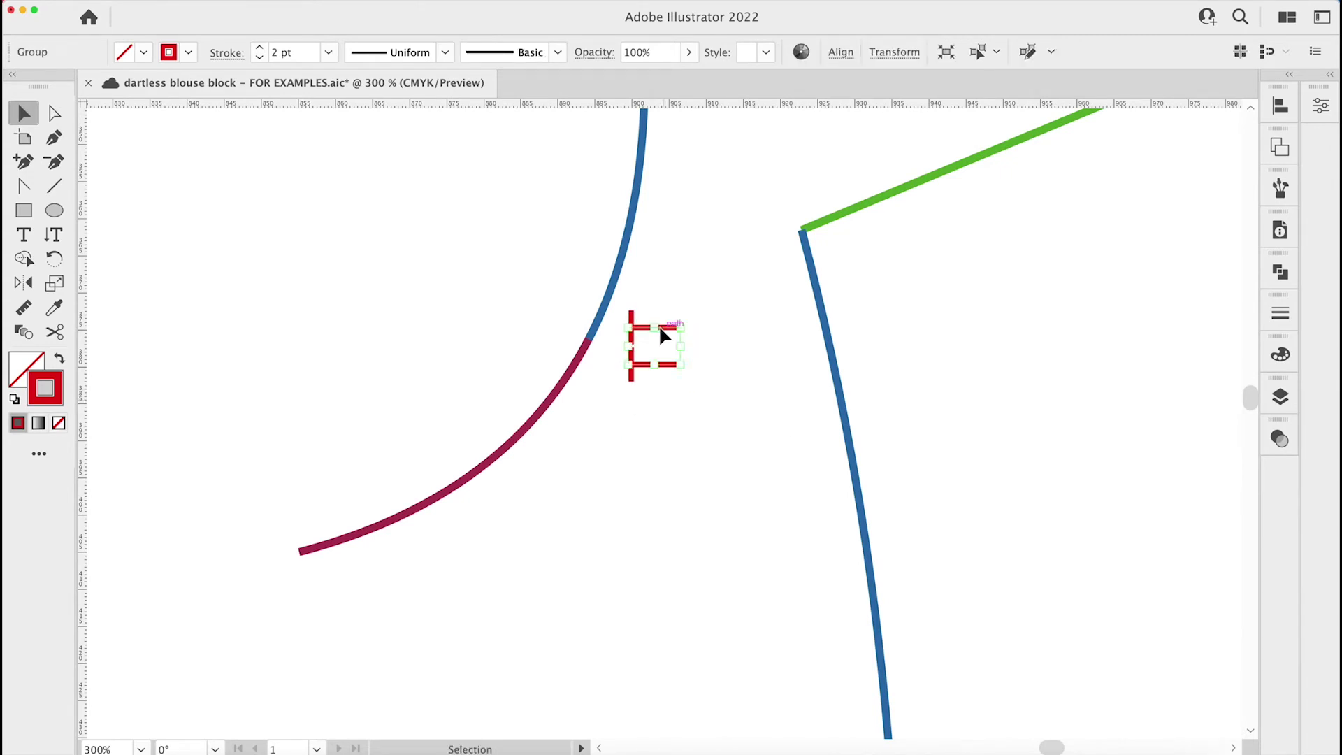
key("super+equal")
key("super+equal")
key("super+equal")
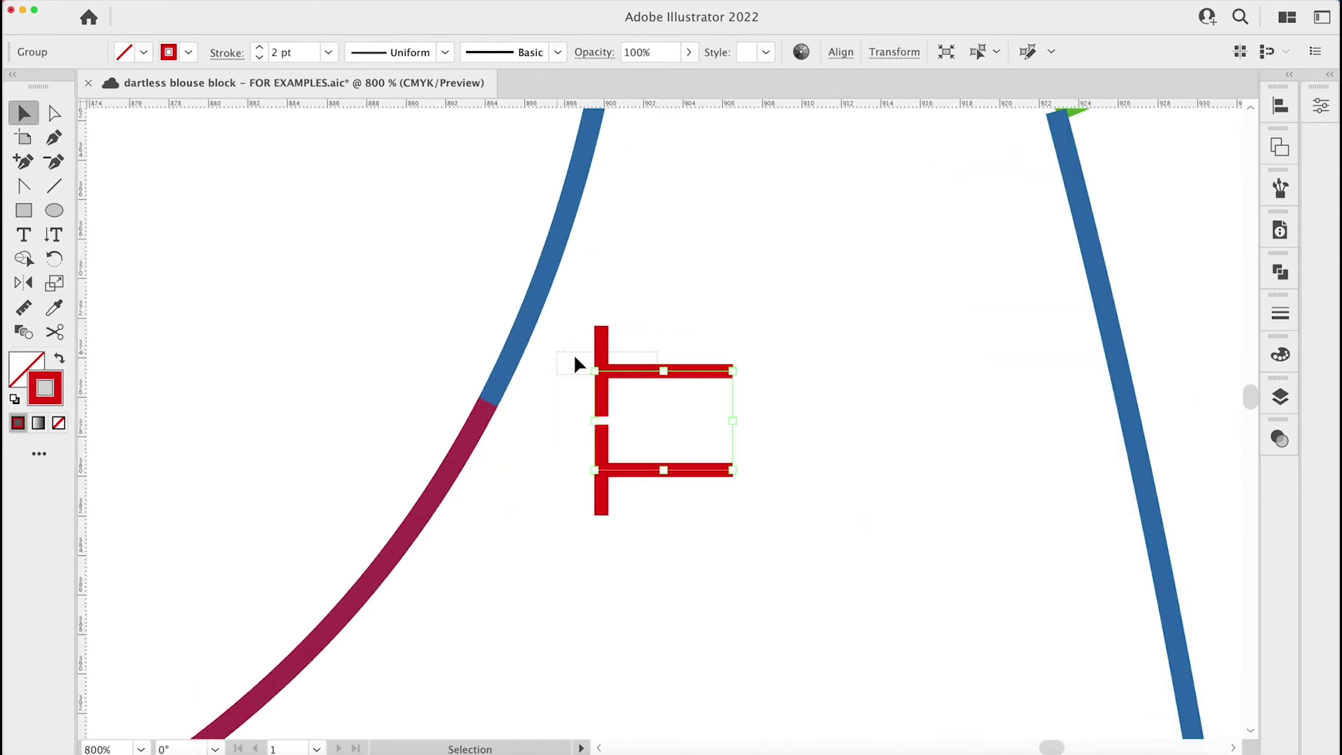
Rotate the red double-notch group around its top anchor to follow the curve
left_click(746, 336)
left_click(692, 376)
left_click(55, 259)
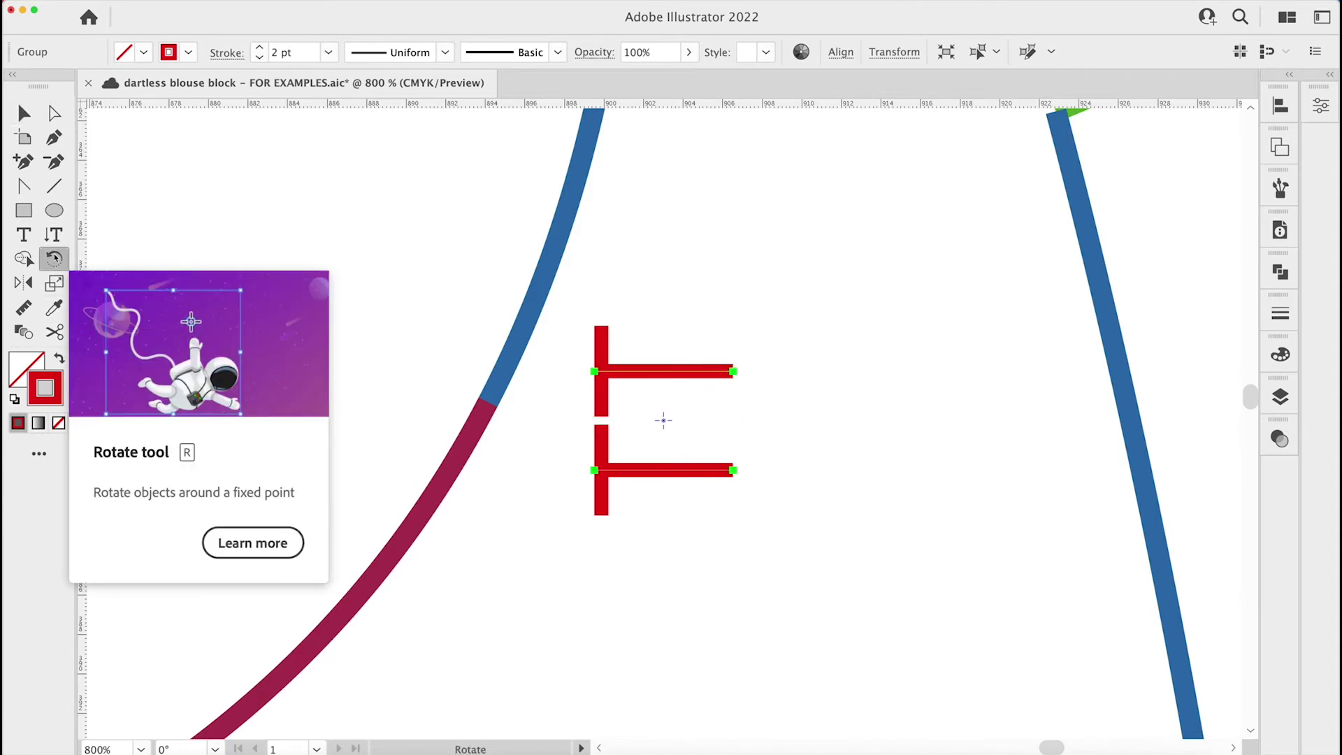
left_click(594, 370)
left_click_drag(594, 470, 535, 502)
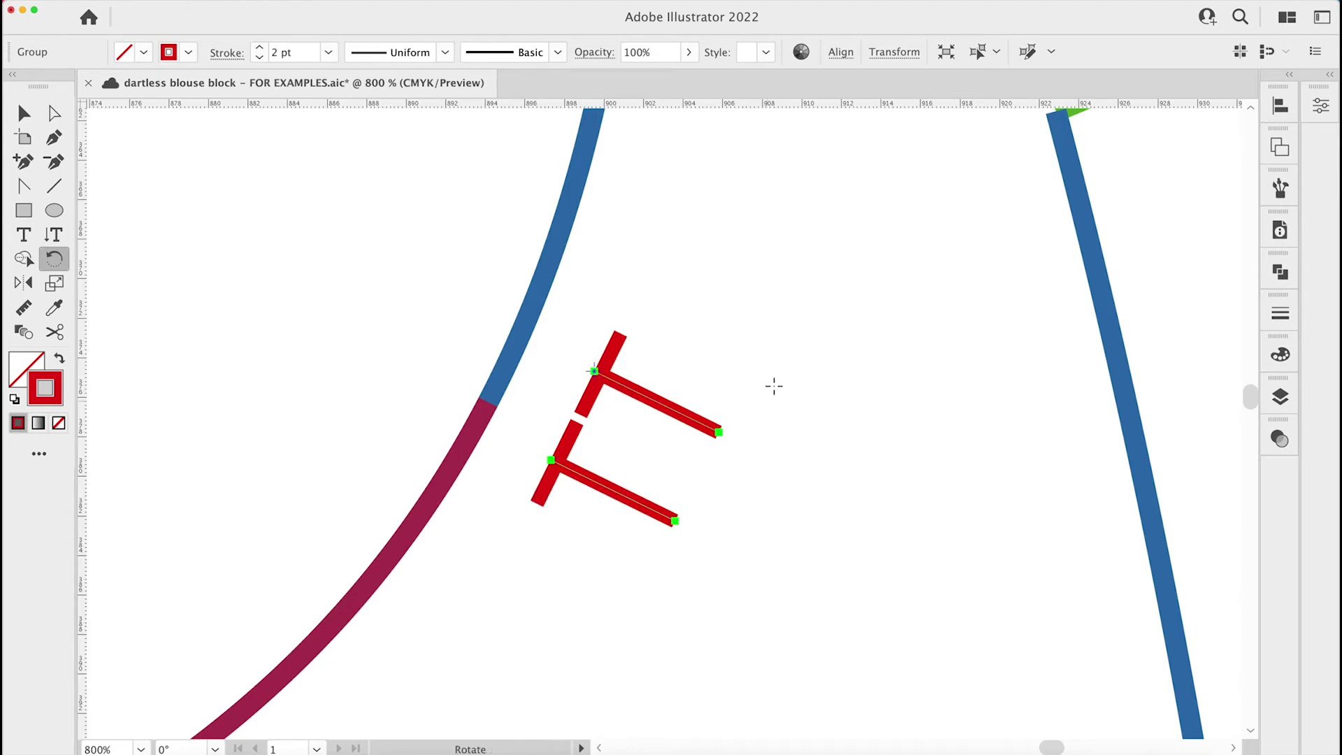
Move the double notch onto the magenta-blue split point and fine-tune its position
key("v")
left_click(786, 349)
left_click_drag(655, 411, 569, 394)
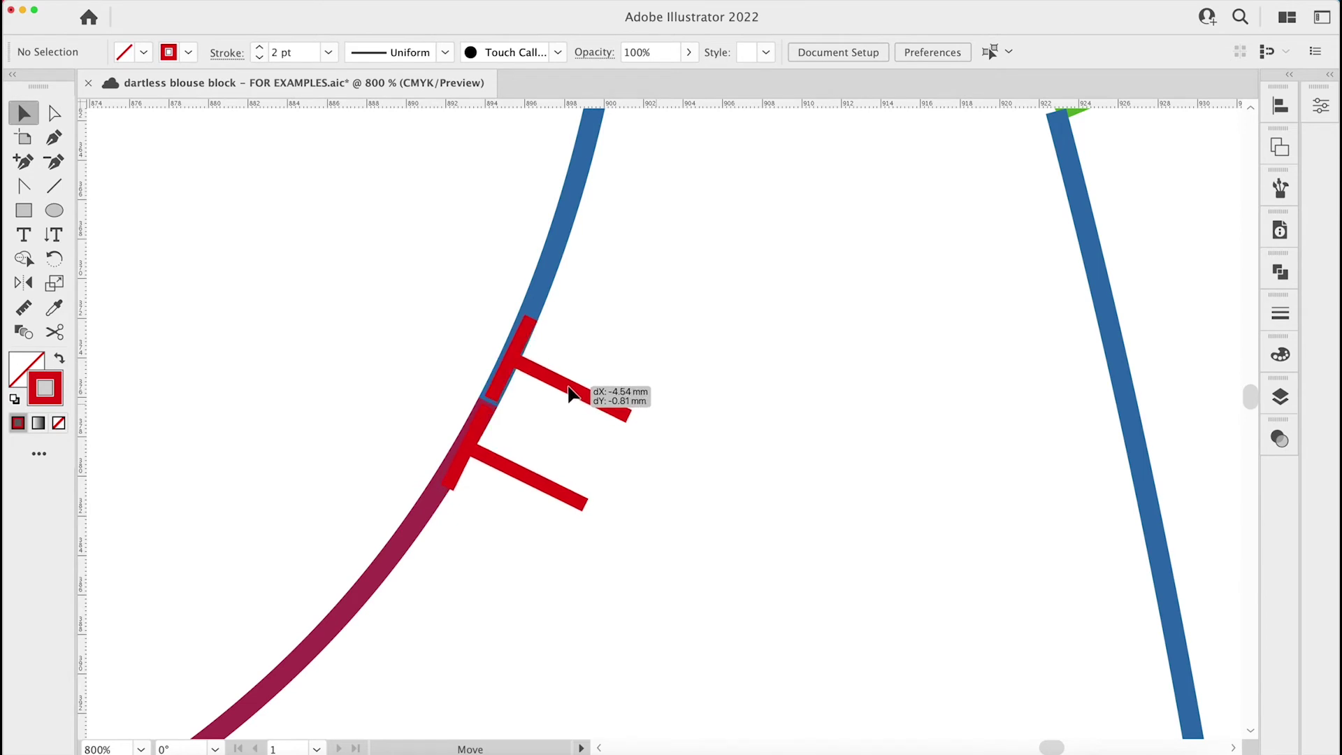
left_click_drag(569, 394, 567, 395)
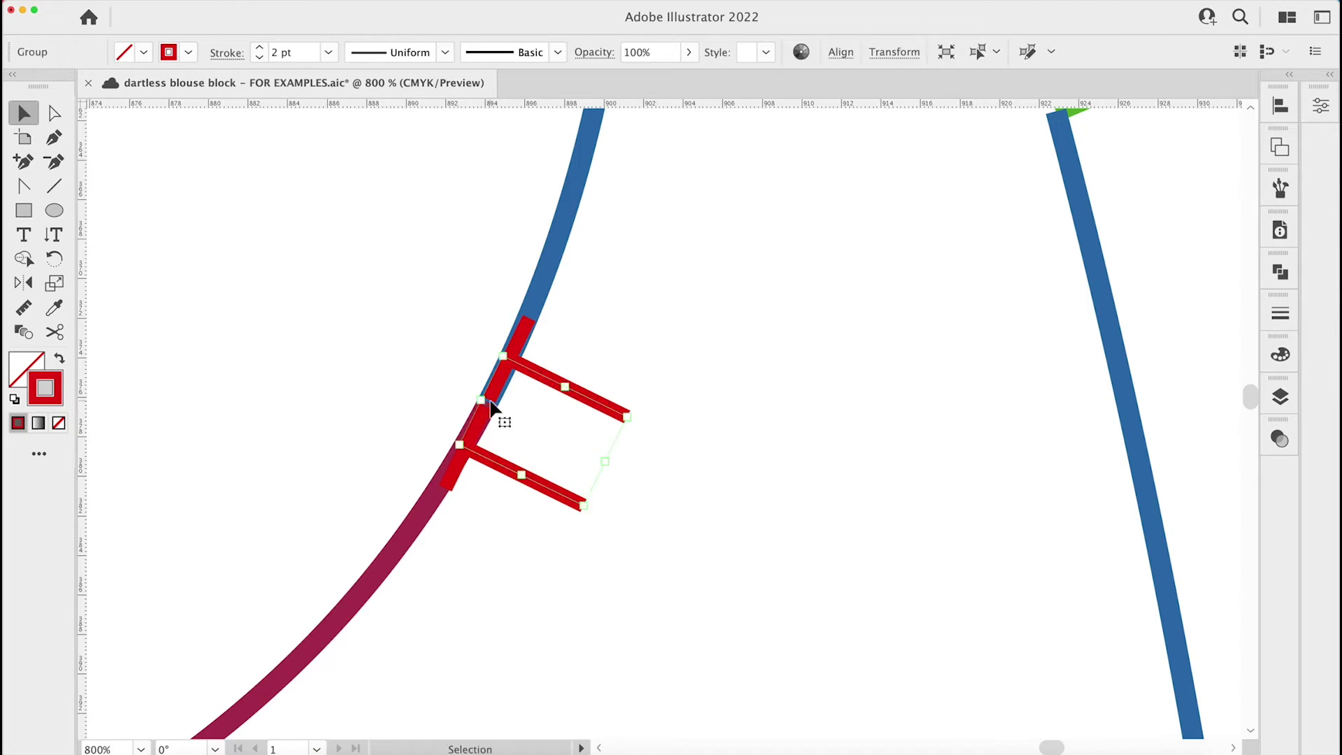
left_click(614, 390)
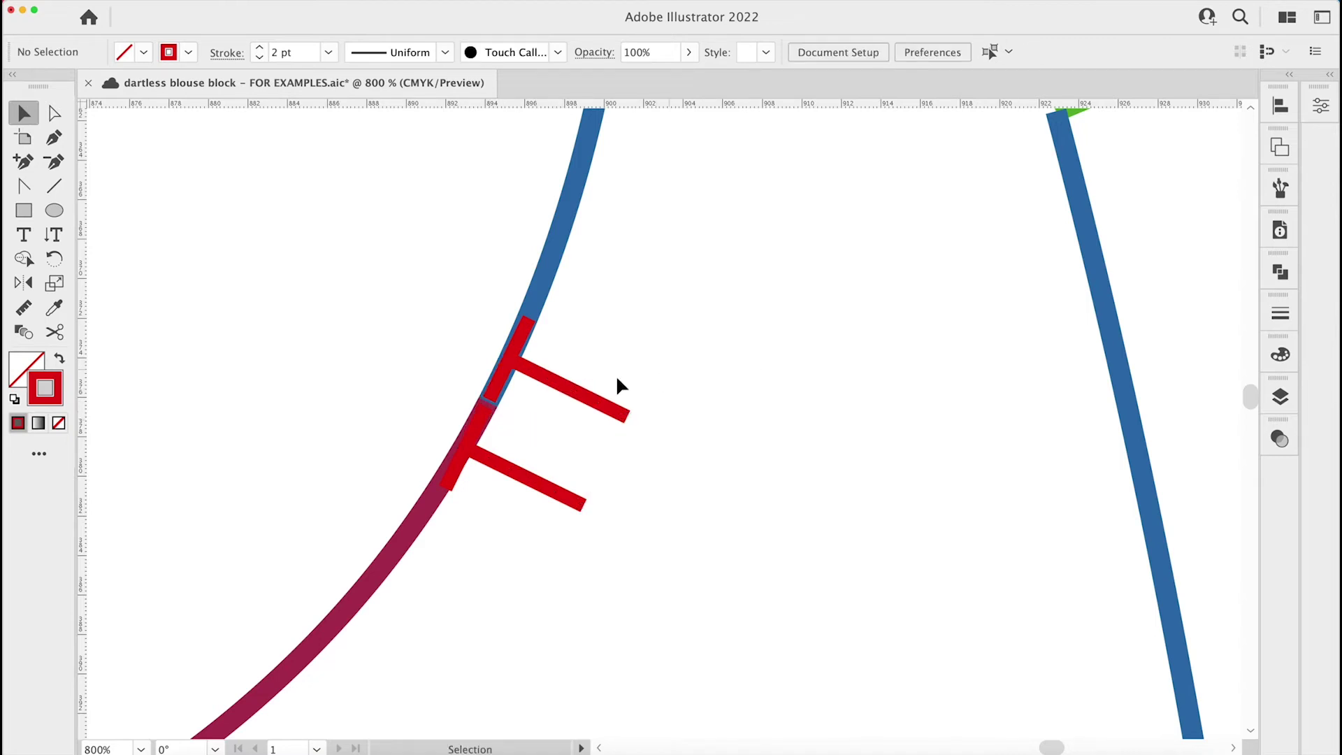
Rotate the double-notch group about -0.85° around a notch anchor so it sits square to the curve
mouse_move(569, 393)
left_mouse_down()
mouse_move(596, 332)
mouse_move(565, 390)
left_mouse_up()
key("super+z")
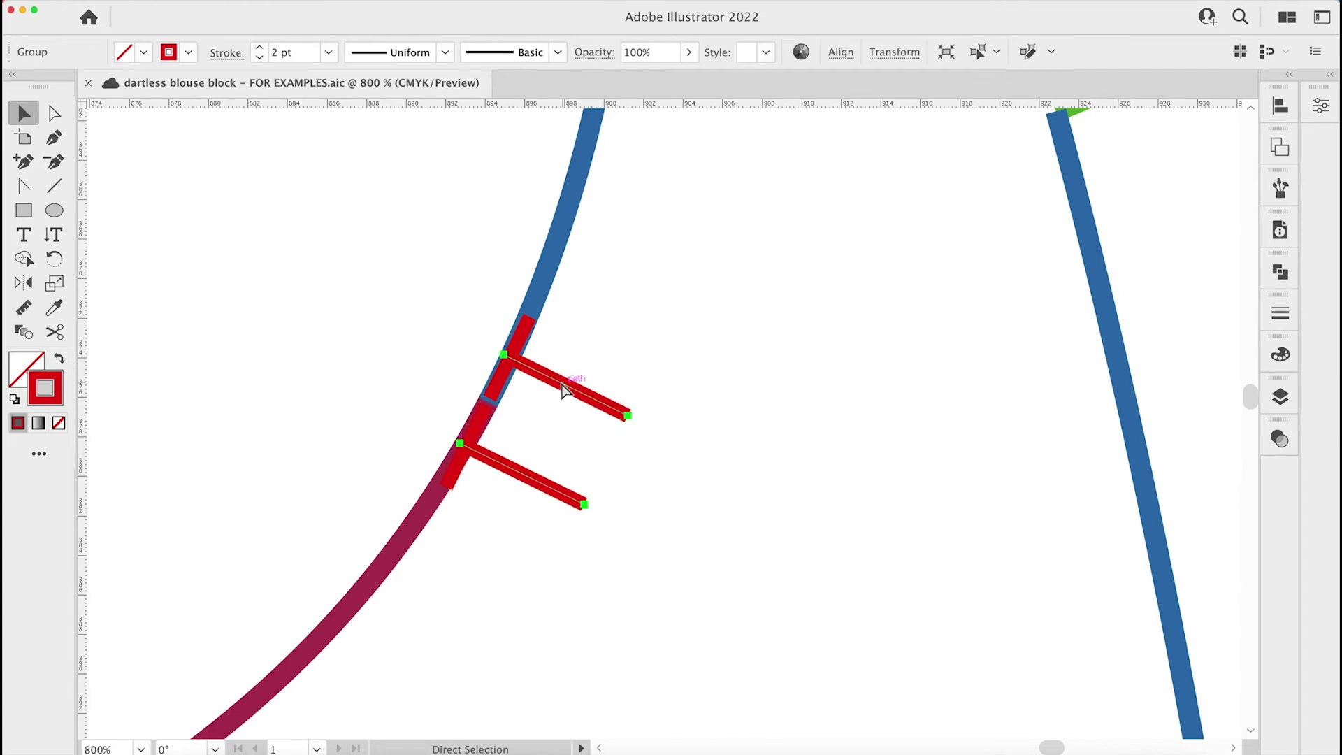
key("super+equal")
key("super+equal")
key("super+equal")
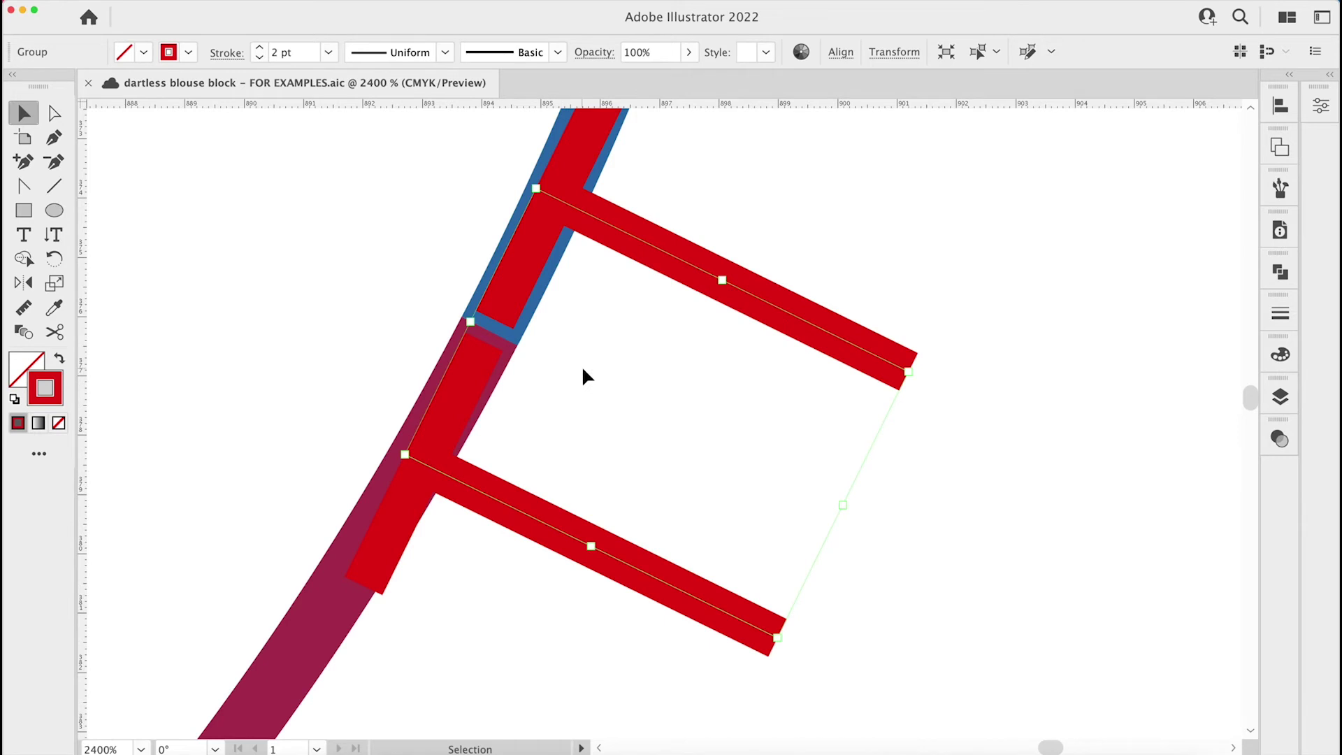
left_click(55, 260)
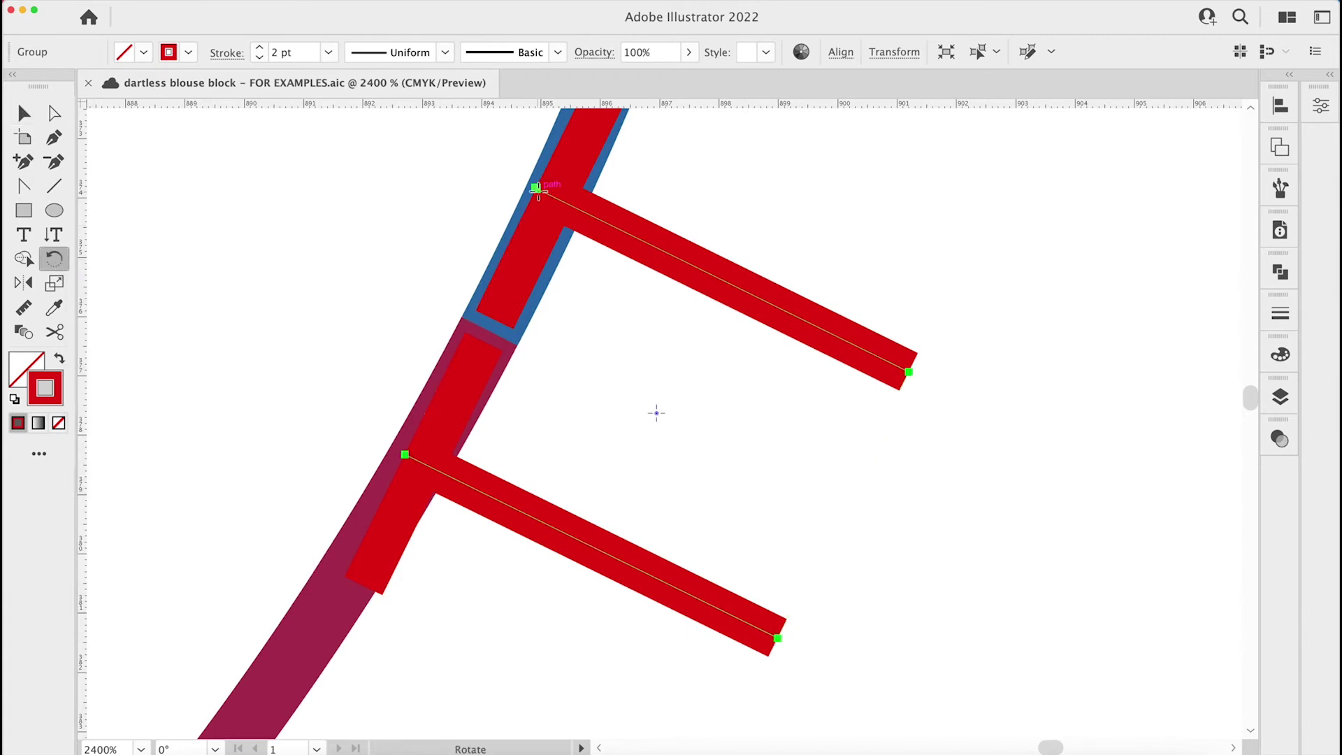
left_click(404, 455)
left_click_drag(403, 455, 395, 470)
scroll(593, 468, "up", 3)
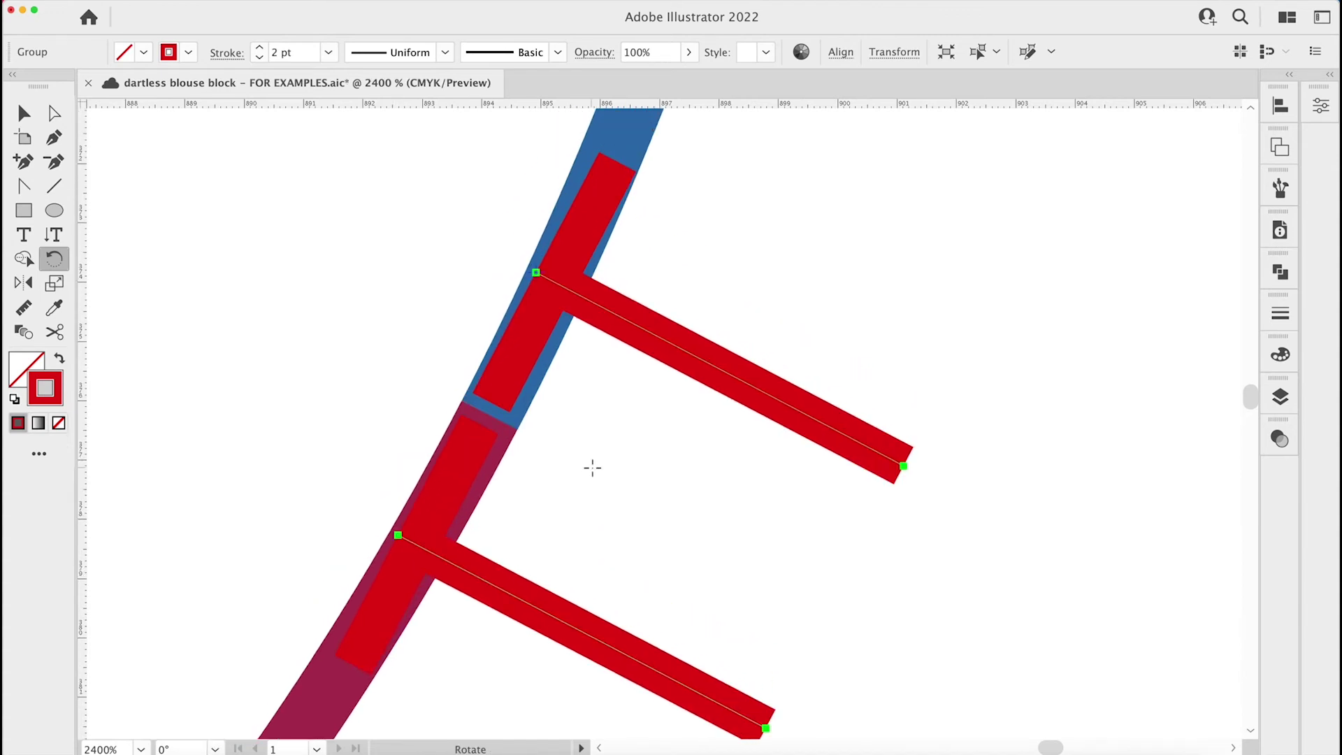
scroll(592, 468, "down", 1)
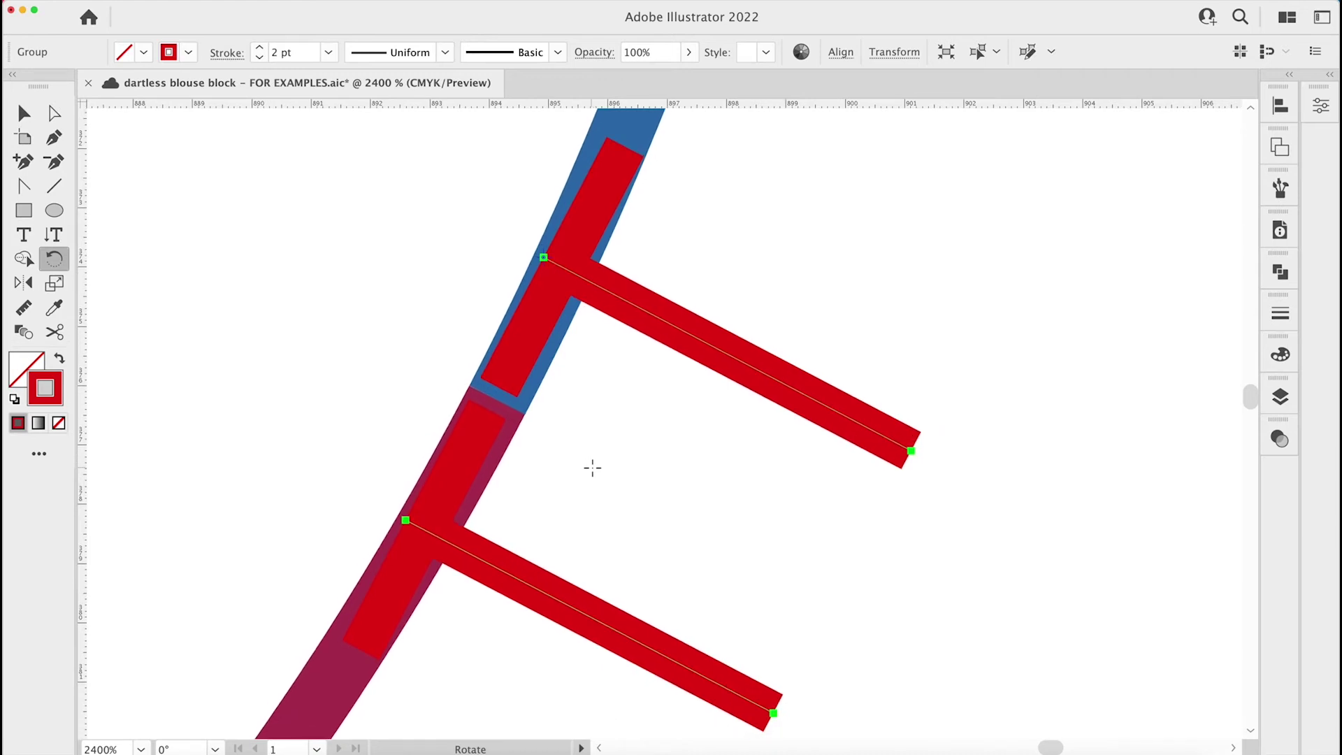
key("super")
scroll(592, 476, "down", 10)
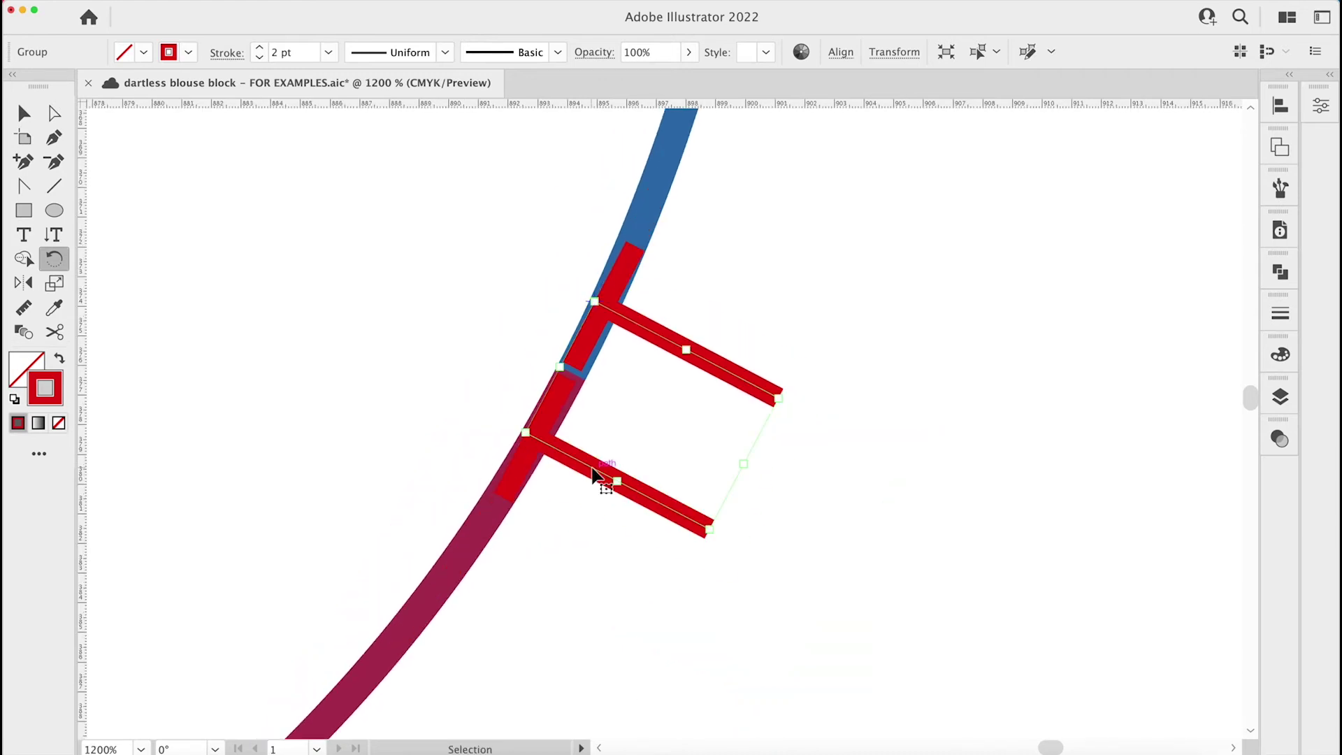
Toggle Dashed Line on and off for the armhole curves and notches so they stroke solid again
scroll(593, 469, "down", 1)
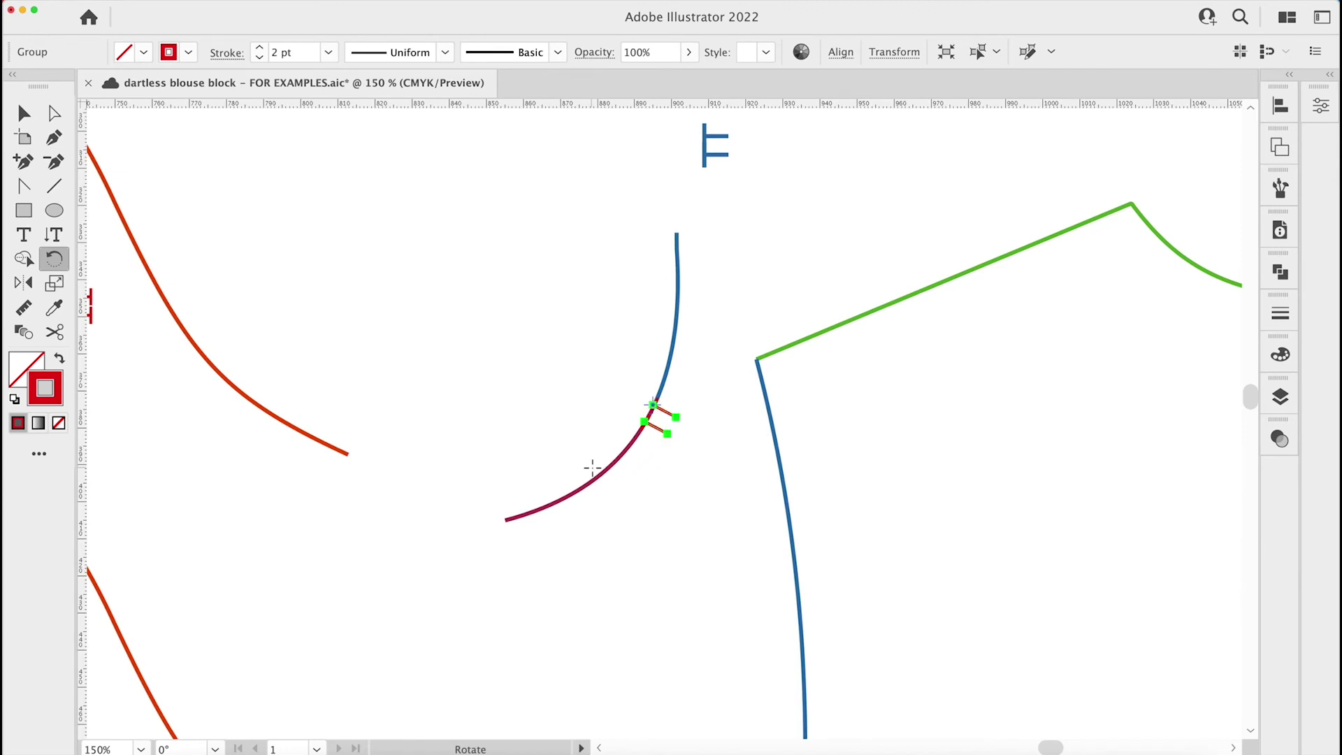
left_click(23, 112)
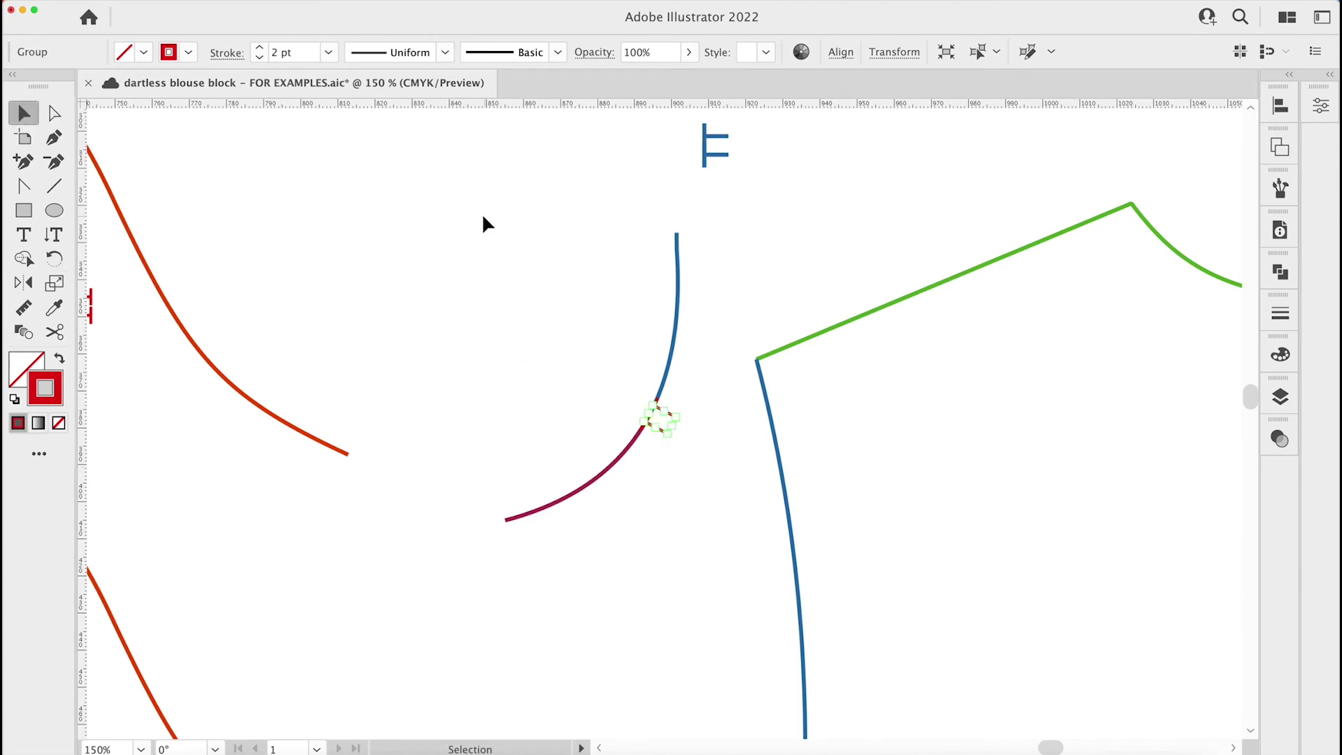
left_click_drag(479, 215, 740, 587)
scroll(769, 614, "up", 1)
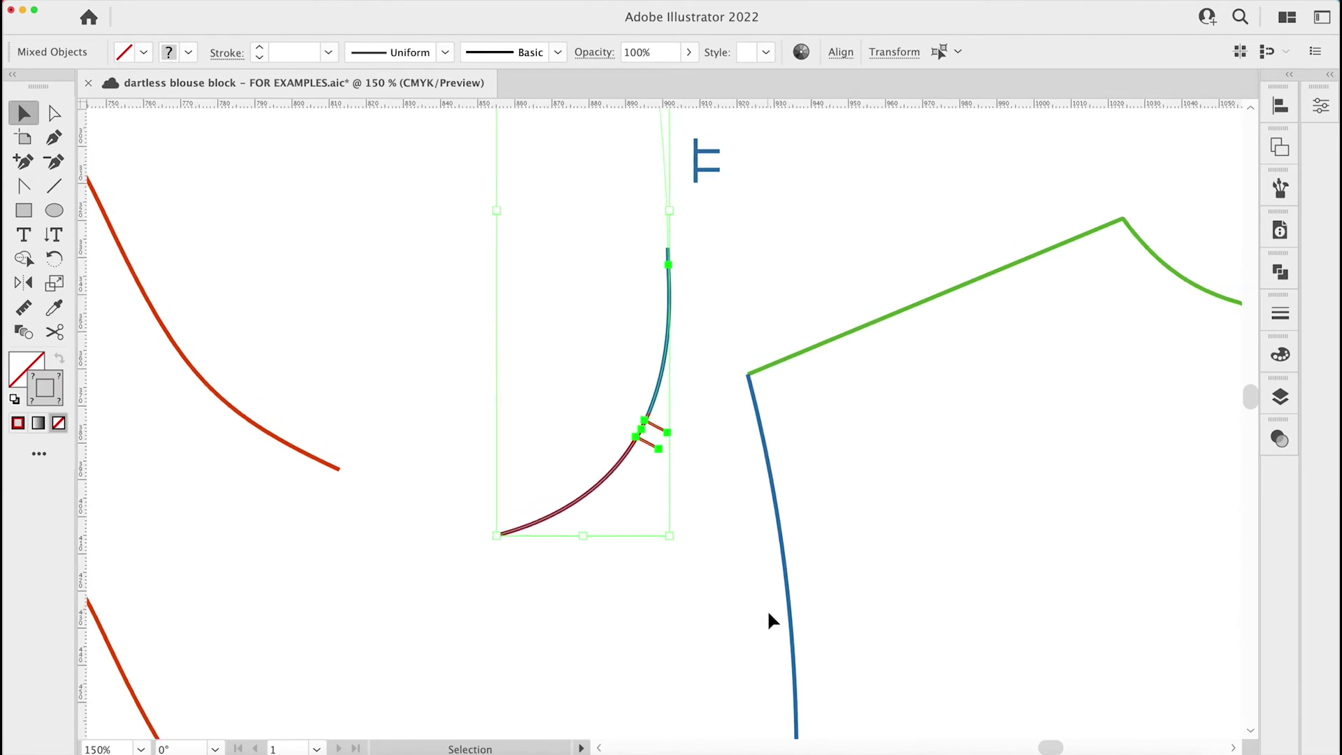
left_click(1280, 315)
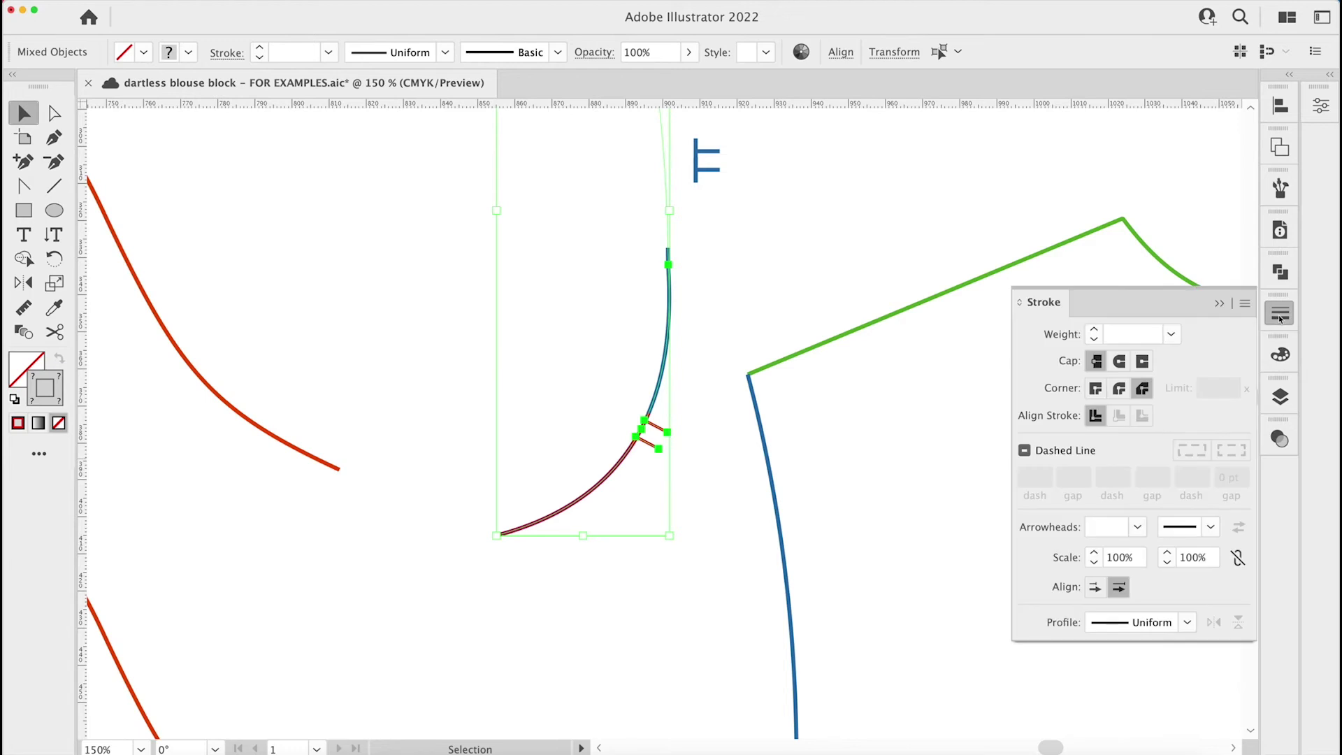
left_click(1024, 451)
left_click(1024, 451)
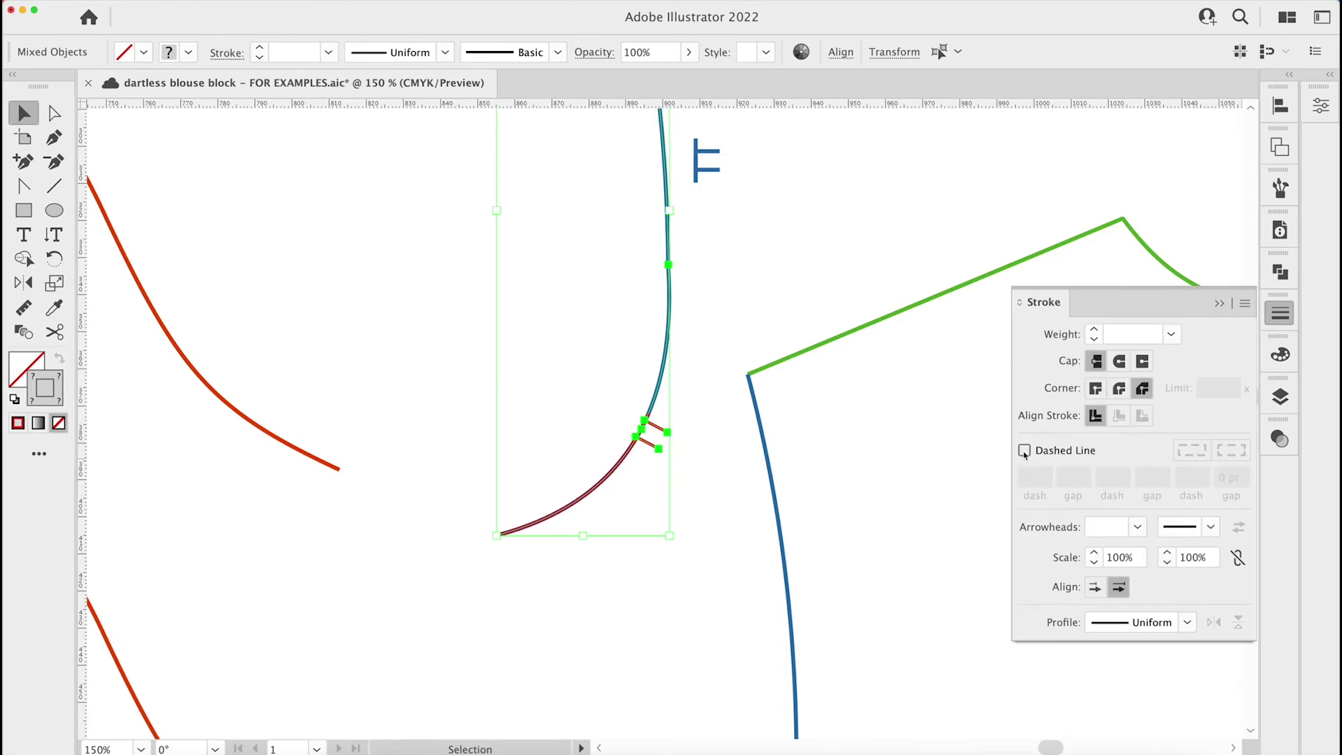
left_click(597, 677)
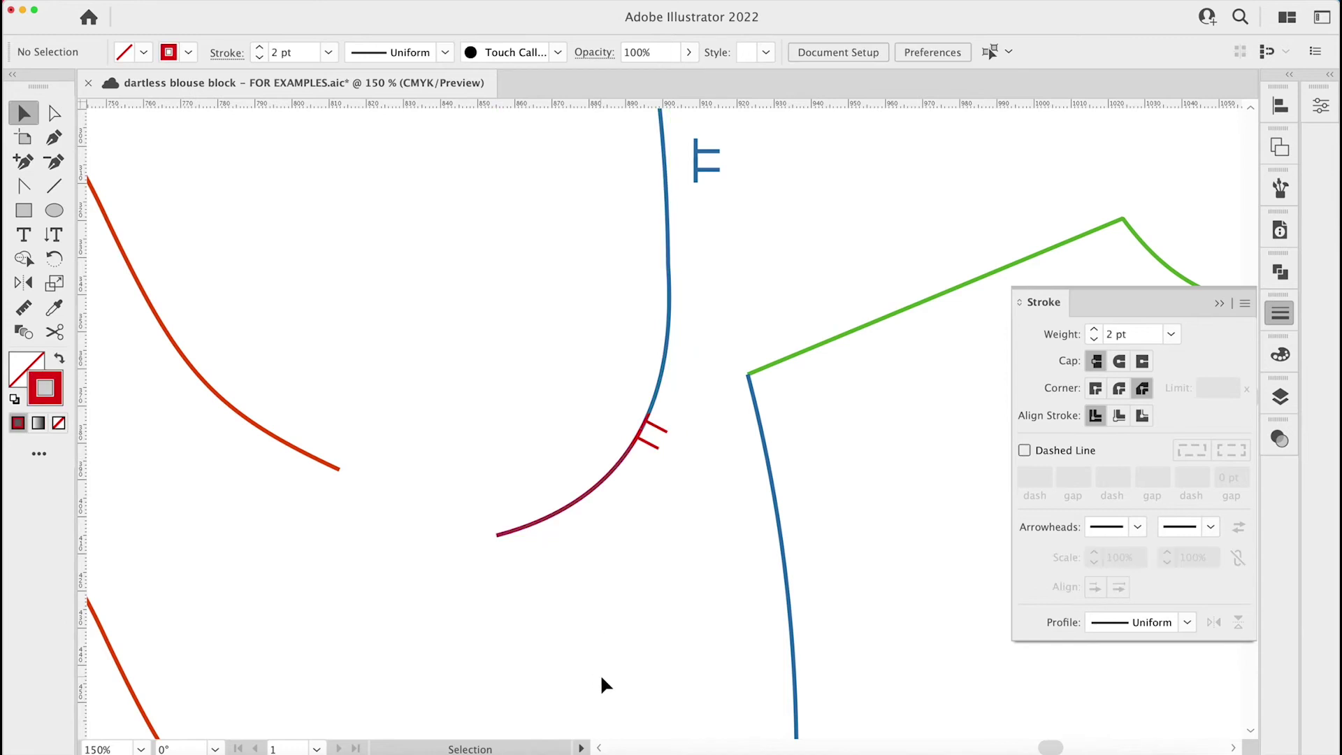
key("super+minus")
key("super+minus")
key("super+minus")
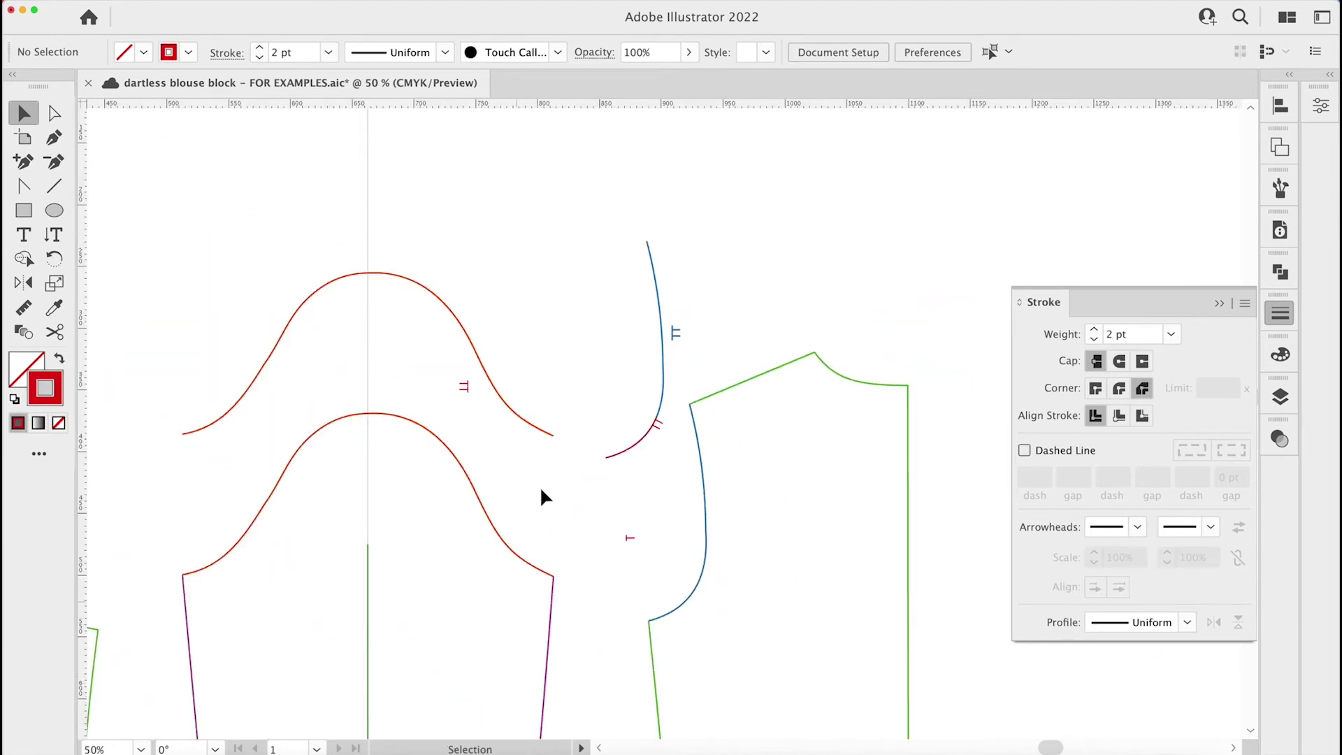
Drag the split armhole curve, magenta 5 cm piece and double notch onto the green bodice armhole
left_click_drag(673, 298, 731, 170)
left_click_drag(550, 188, 665, 467)
left_click(567, 195)
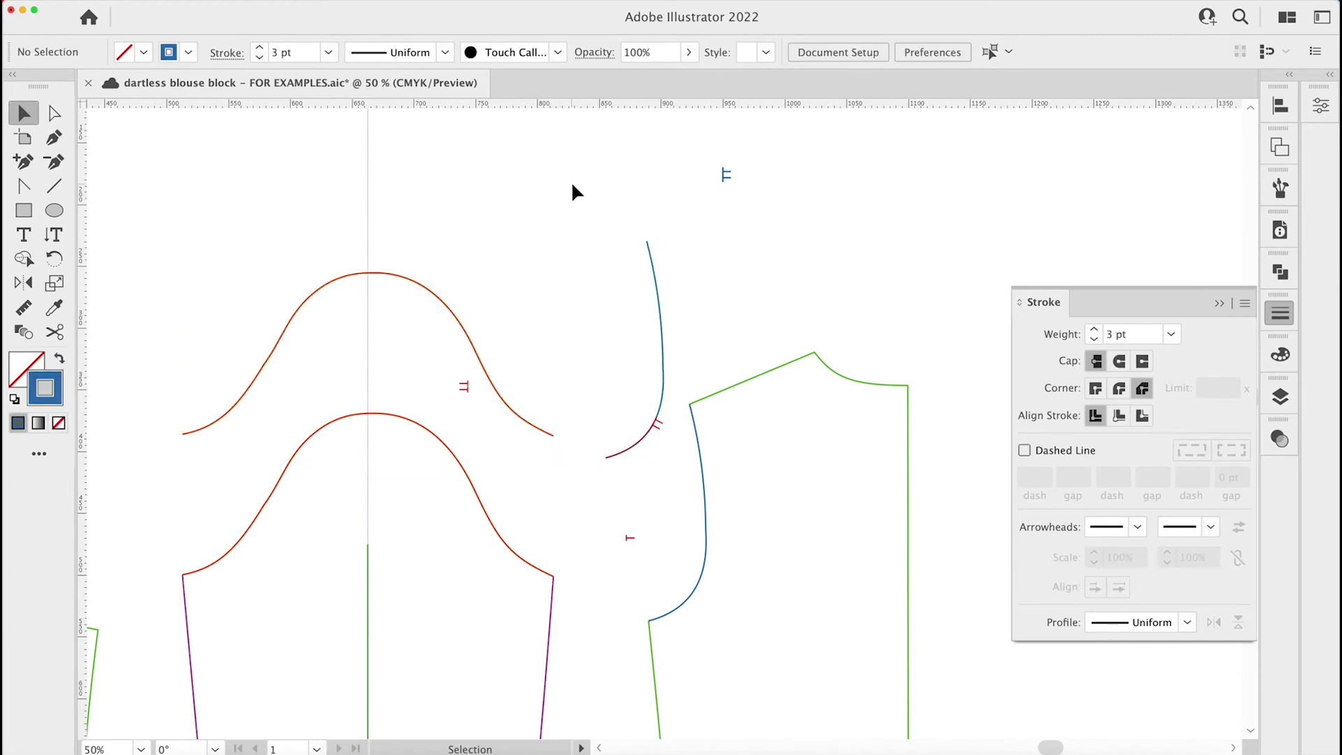
left_click_drag(590, 204, 670, 481)
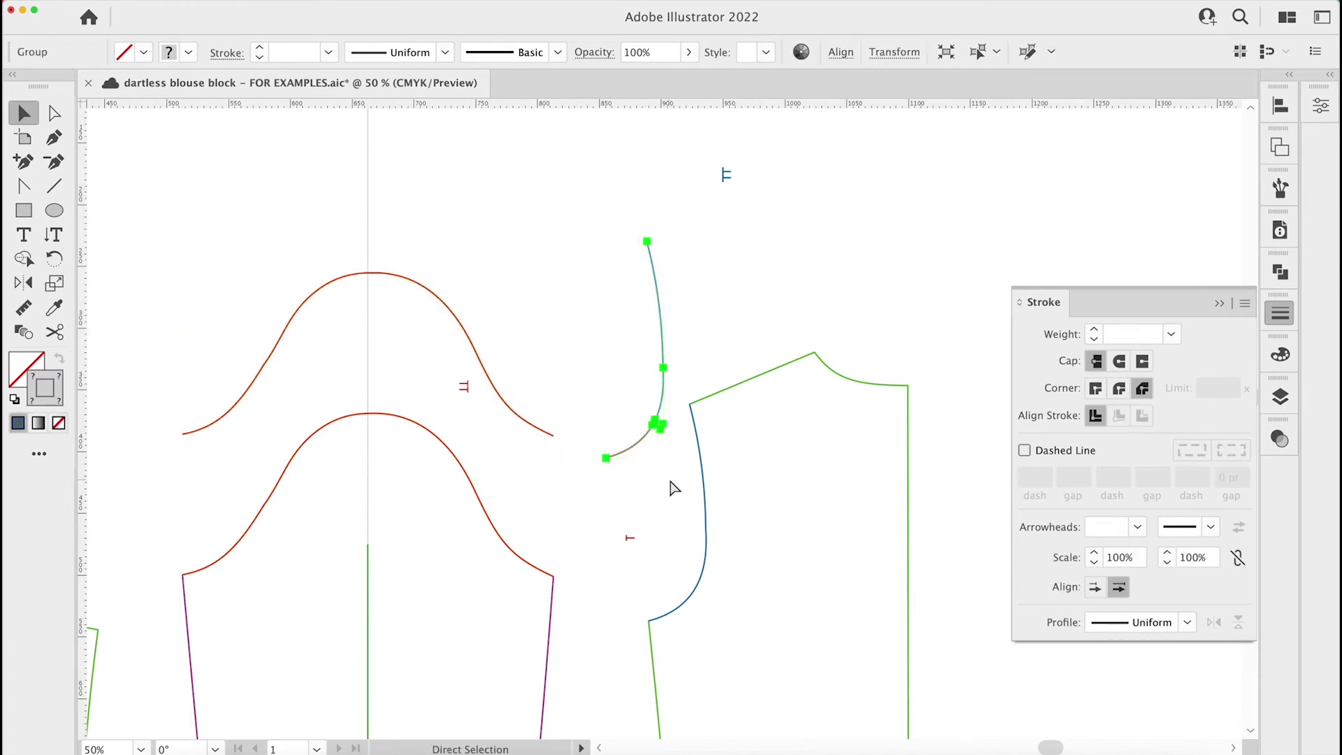
key("v")
left_click(744, 304)
scroll(727, 322, "down", 1)
scroll(725, 315, "down", 1)
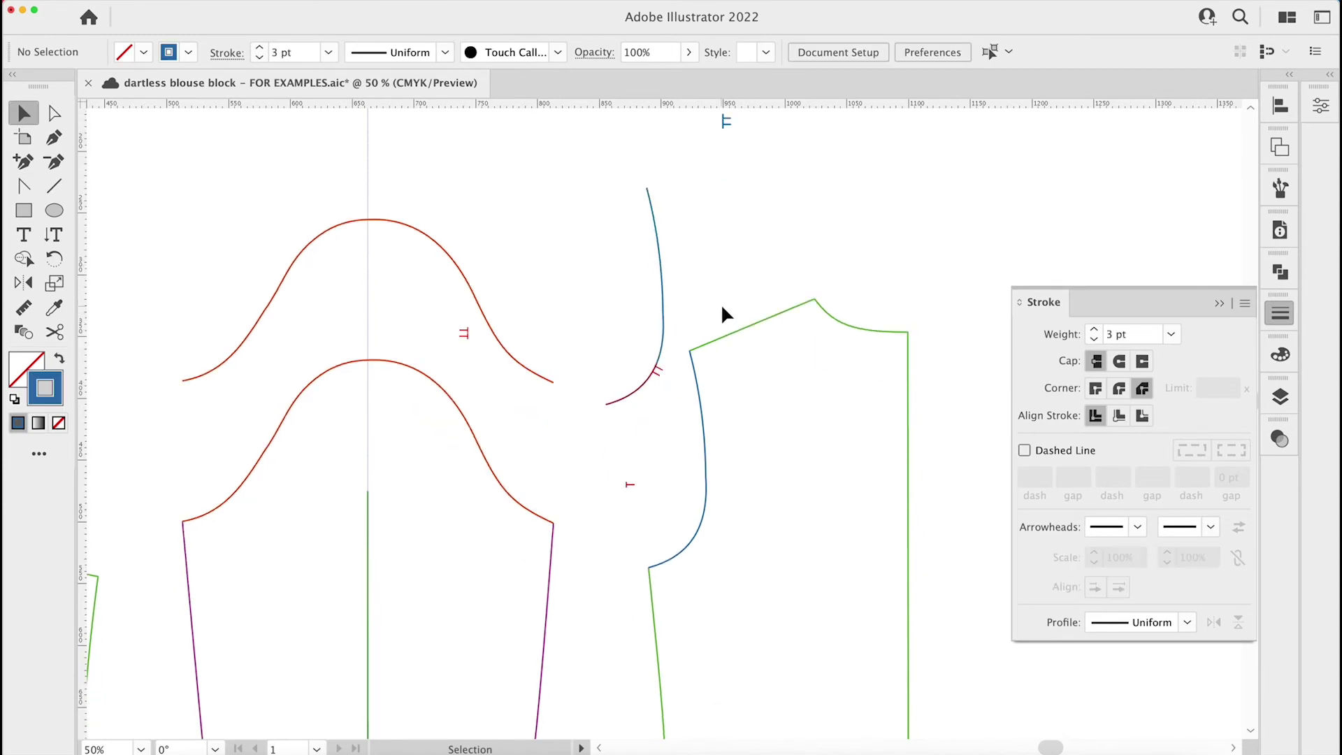
left_click_drag(660, 281, 704, 439)
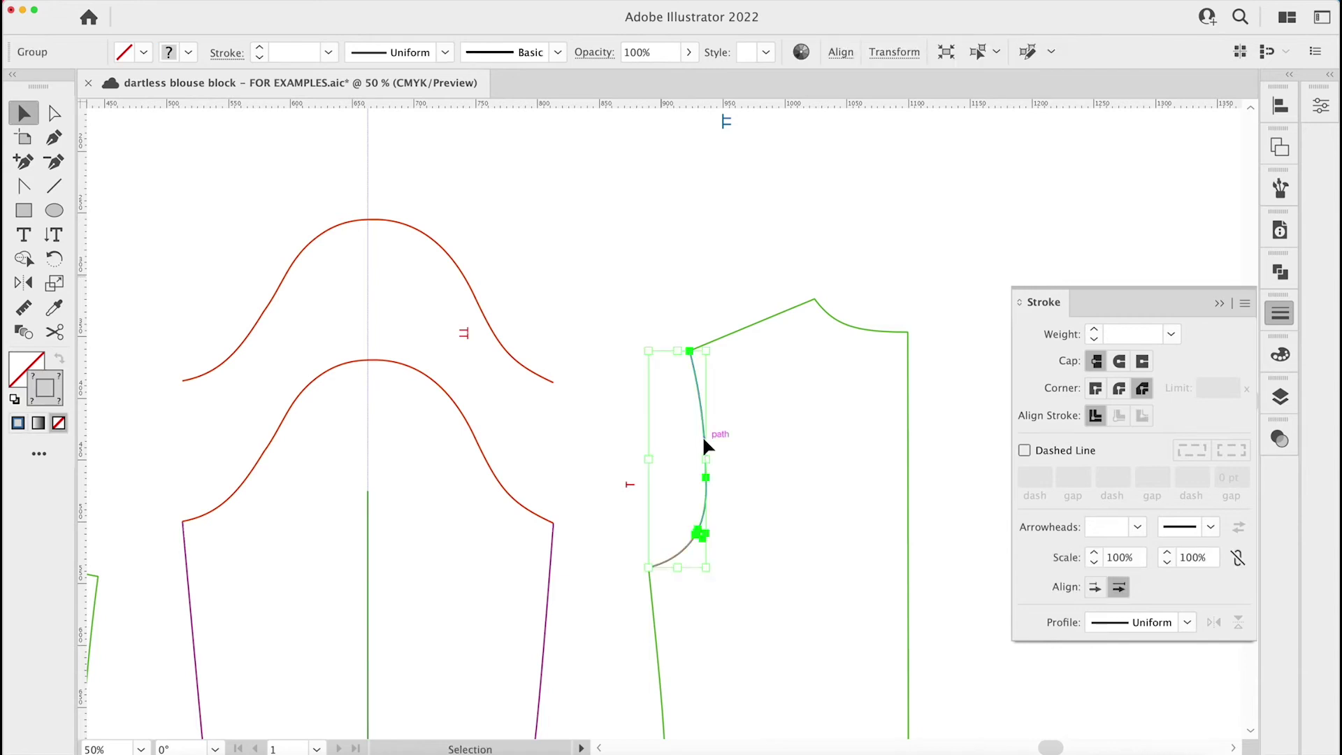
key("super")
key("super+shift+a")
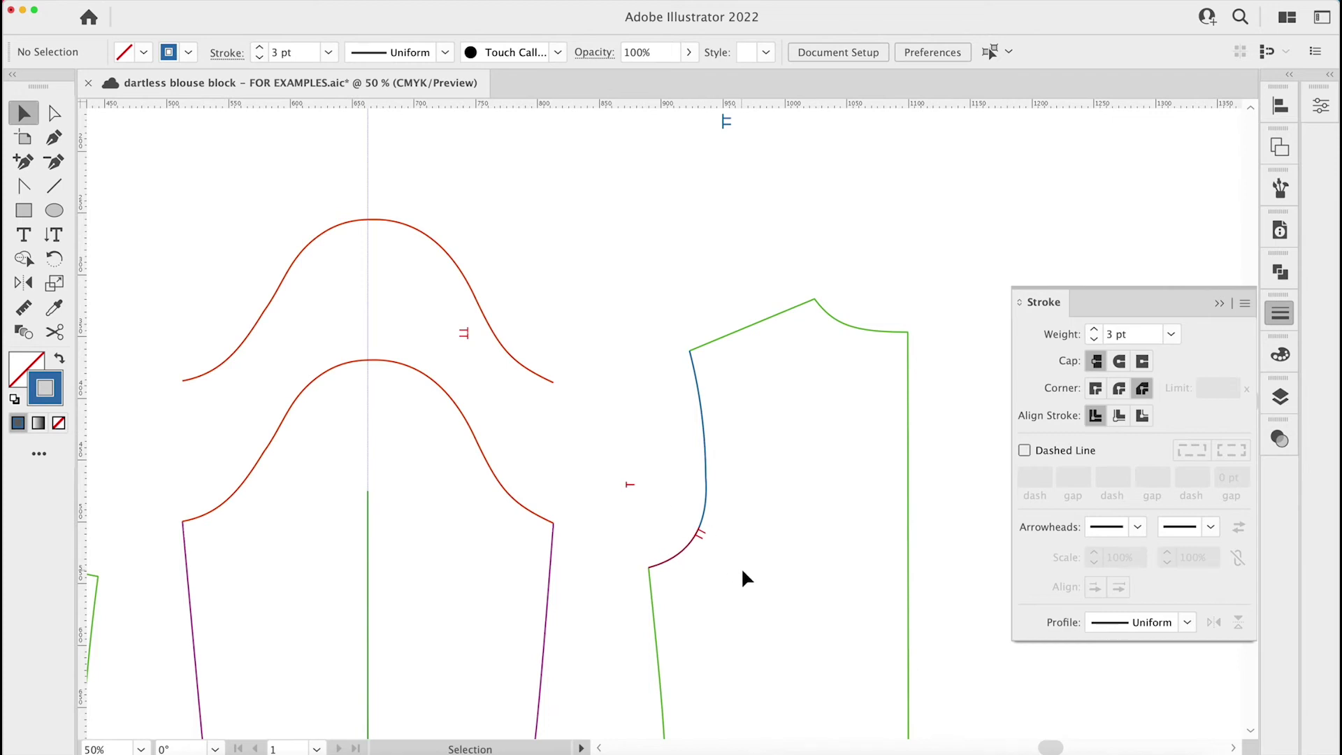
Turn on Dashed Line for the sleeve-cap curve with a 141.7 pt dash and 1000 pt gap
scroll(742, 572, "left", 5)
scroll(742, 572, "down", 3)
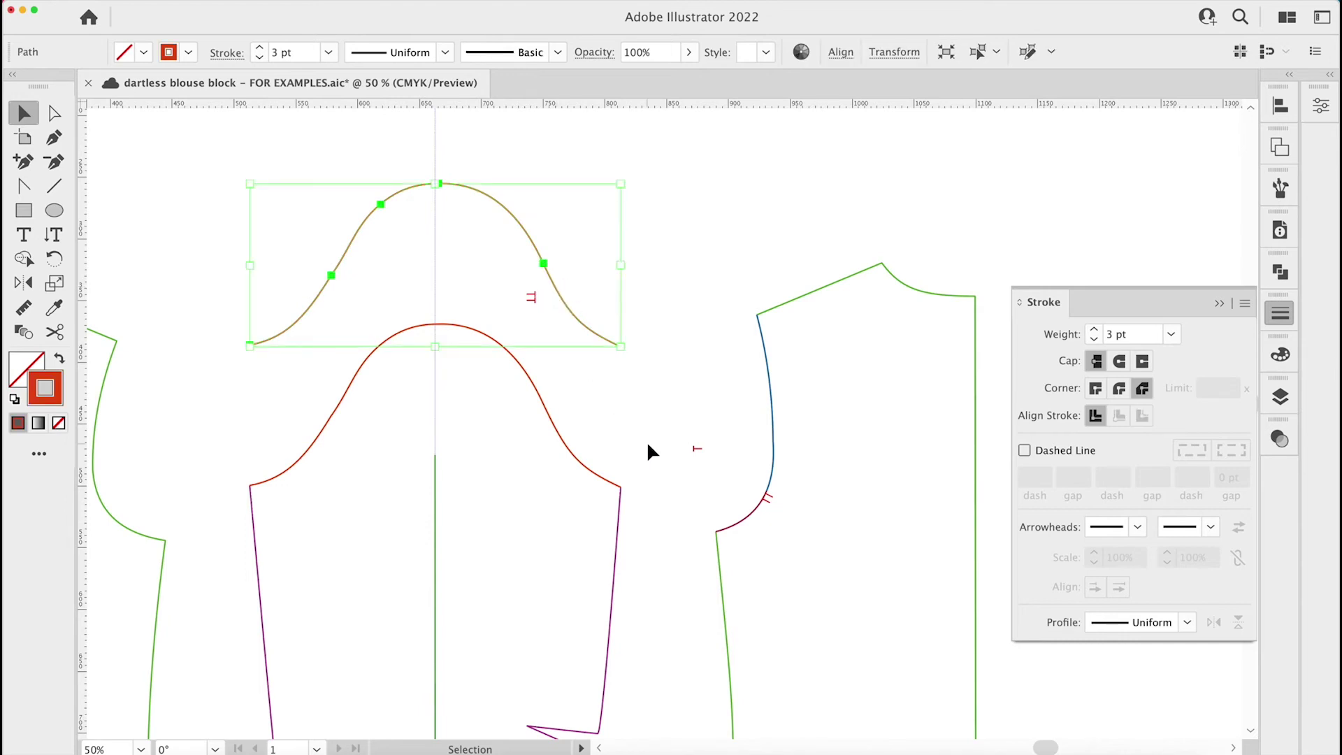
scroll(648, 445, "left", 2)
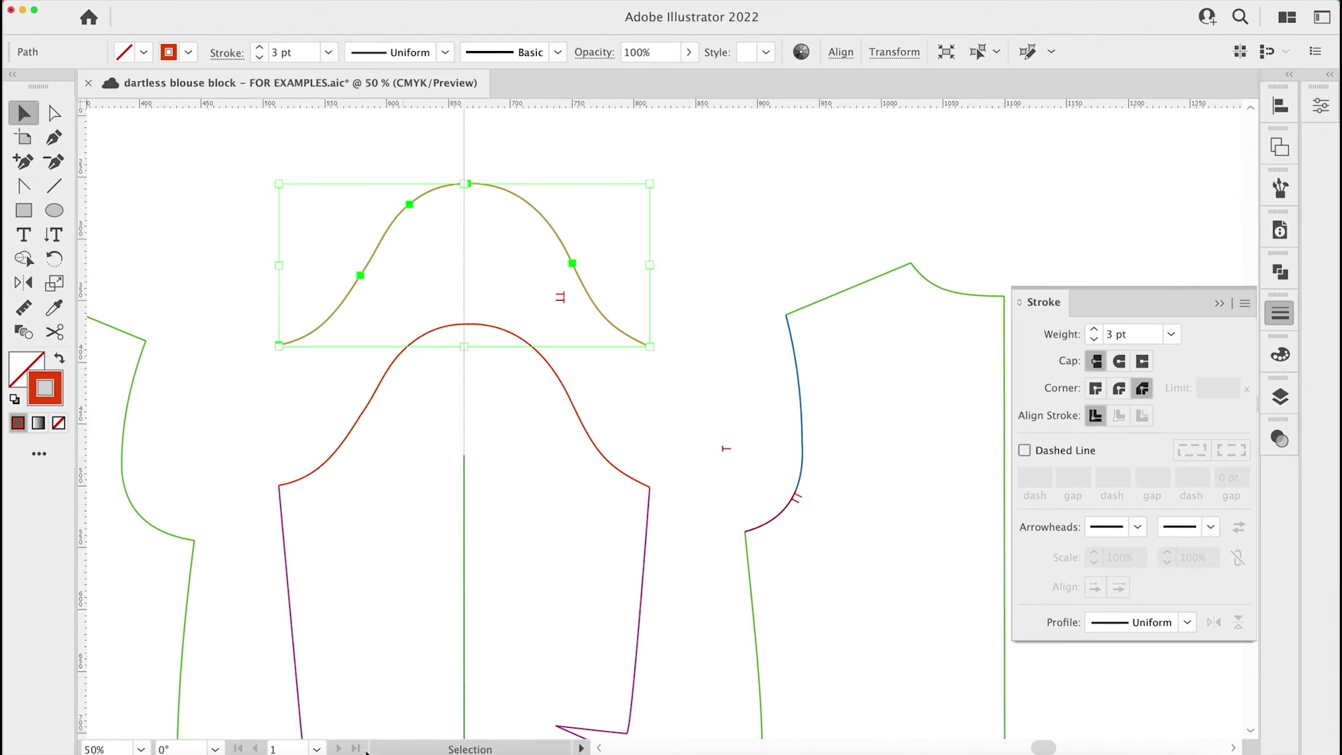
left_click(1025, 450)
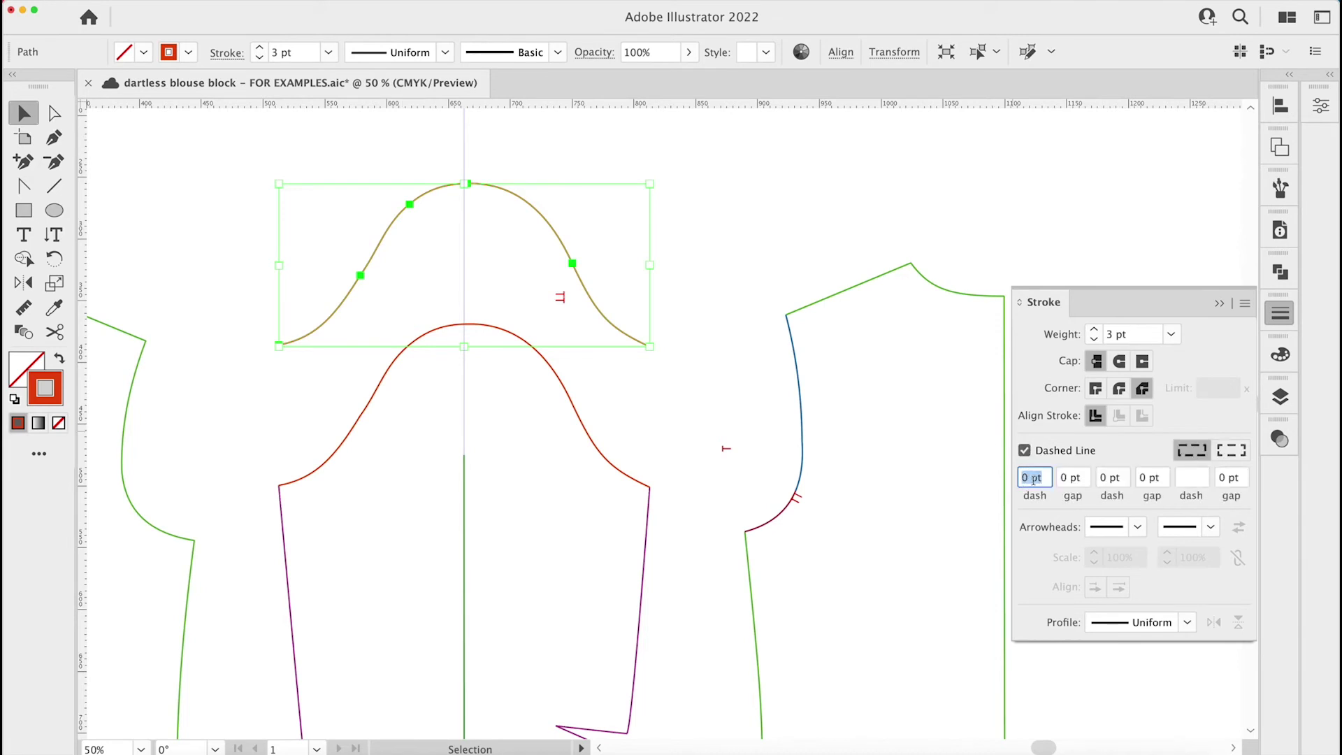
left_click_drag(1032, 478, 1018, 480)
type("32")
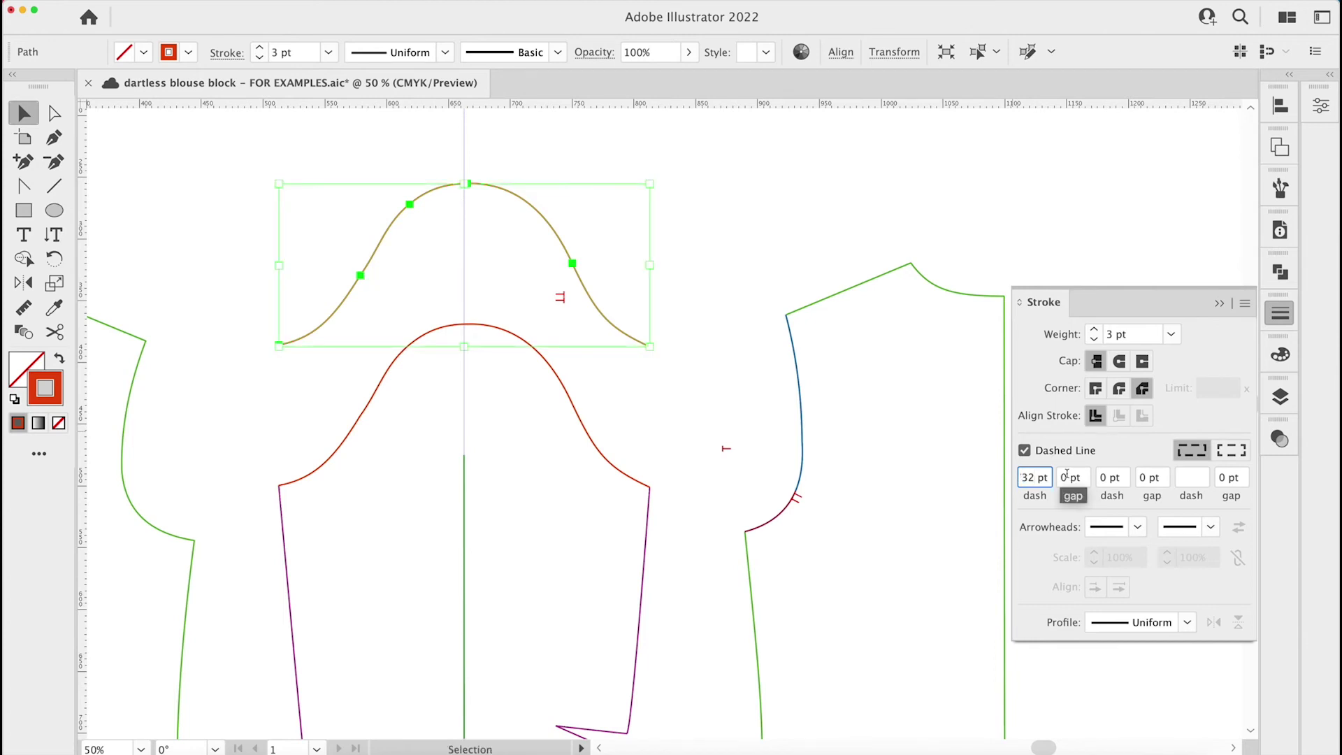
left_click(1069, 477)
left_click_drag(1069, 477, 1058, 478)
type("1000")
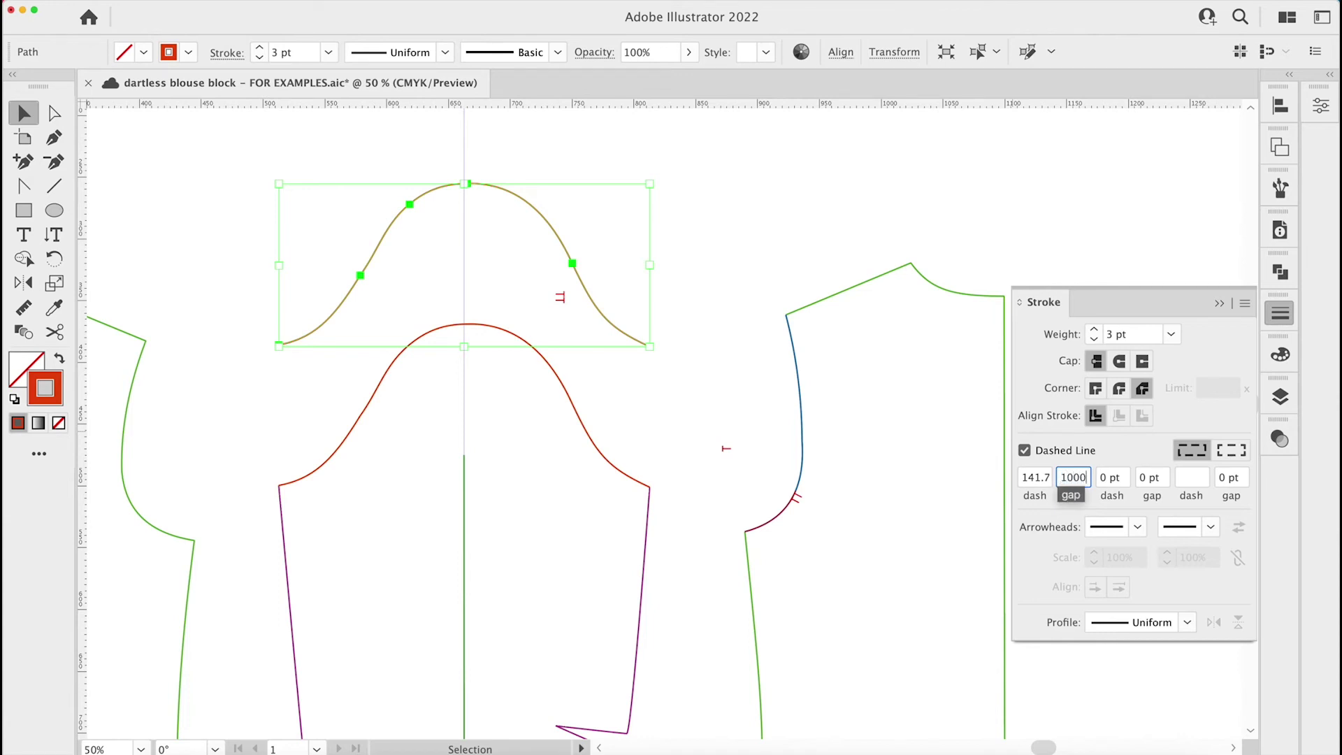
left_click(847, 225)
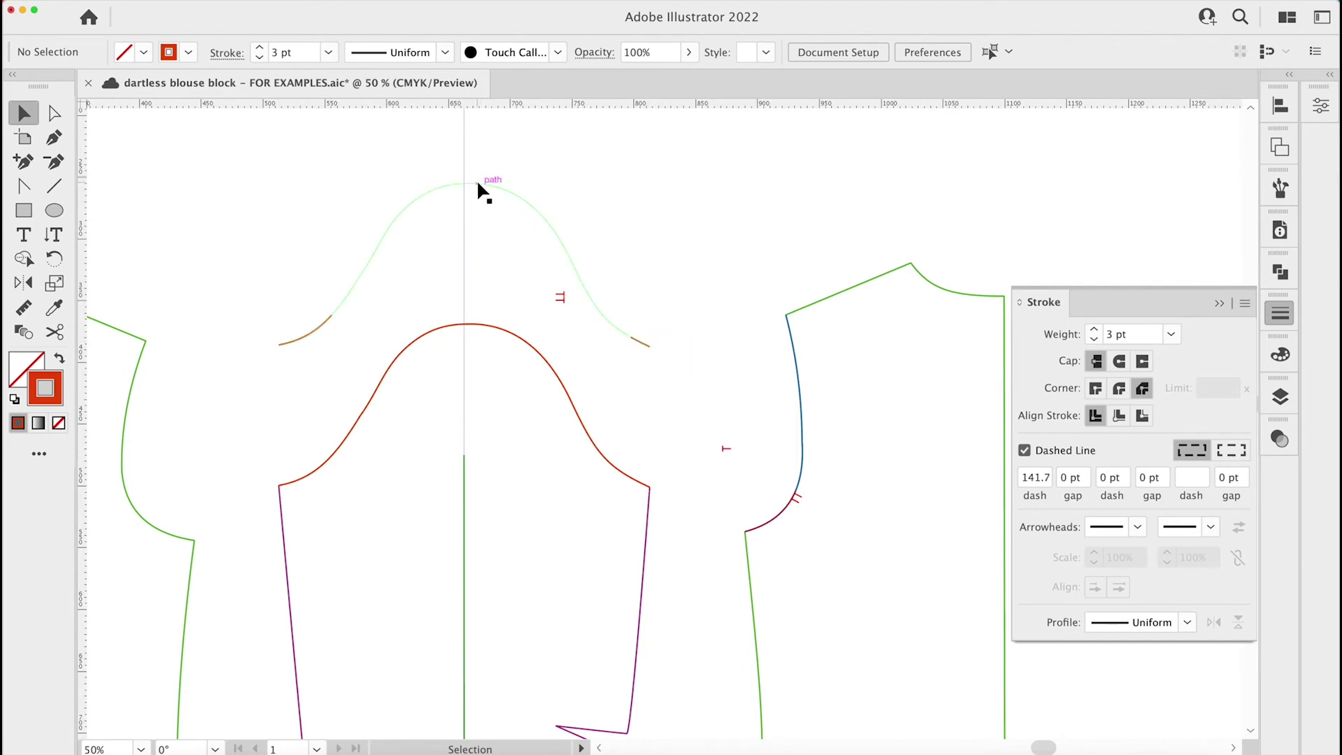
Delete a stray object and reselect the dashed sleeve-cap curve
left_click(478, 186)
key("Delete")
left_click(322, 332)
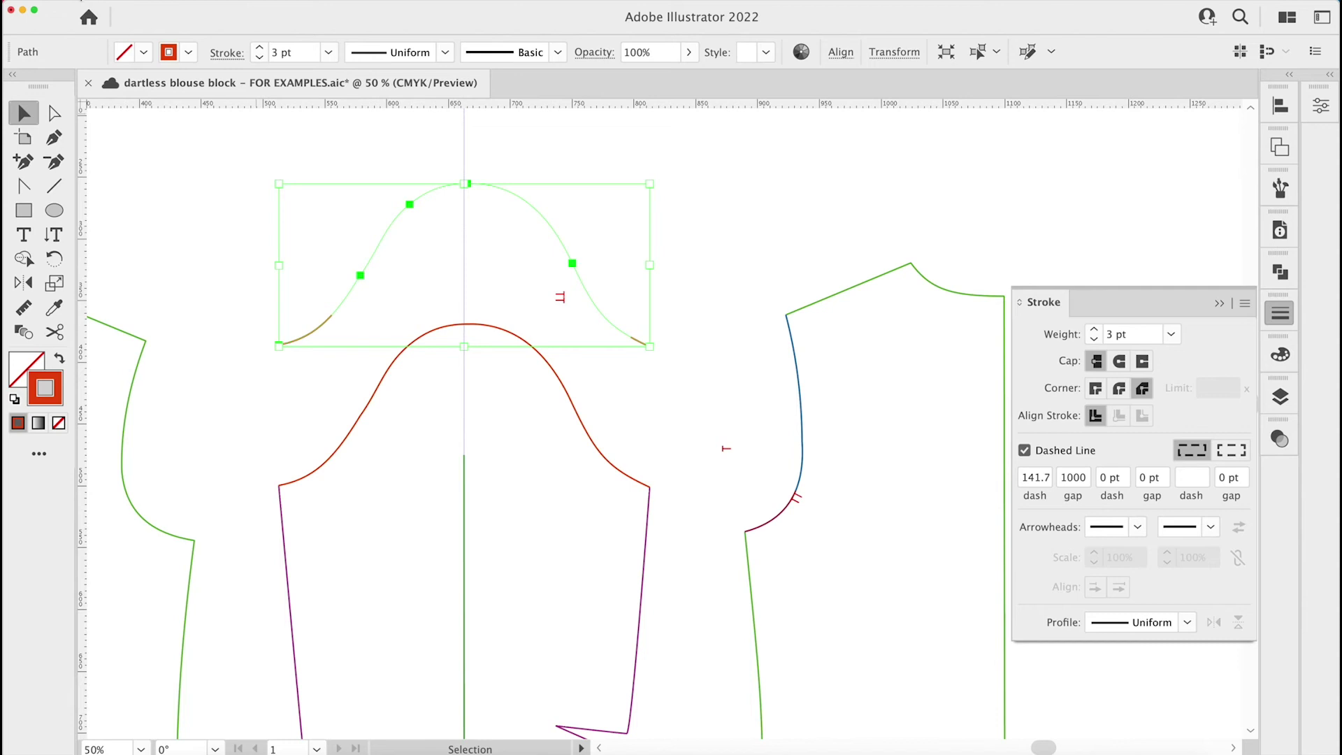
Reverse the curve's path direction via Object > Path so the visible dash sits at the right end
left_click(77, 3)
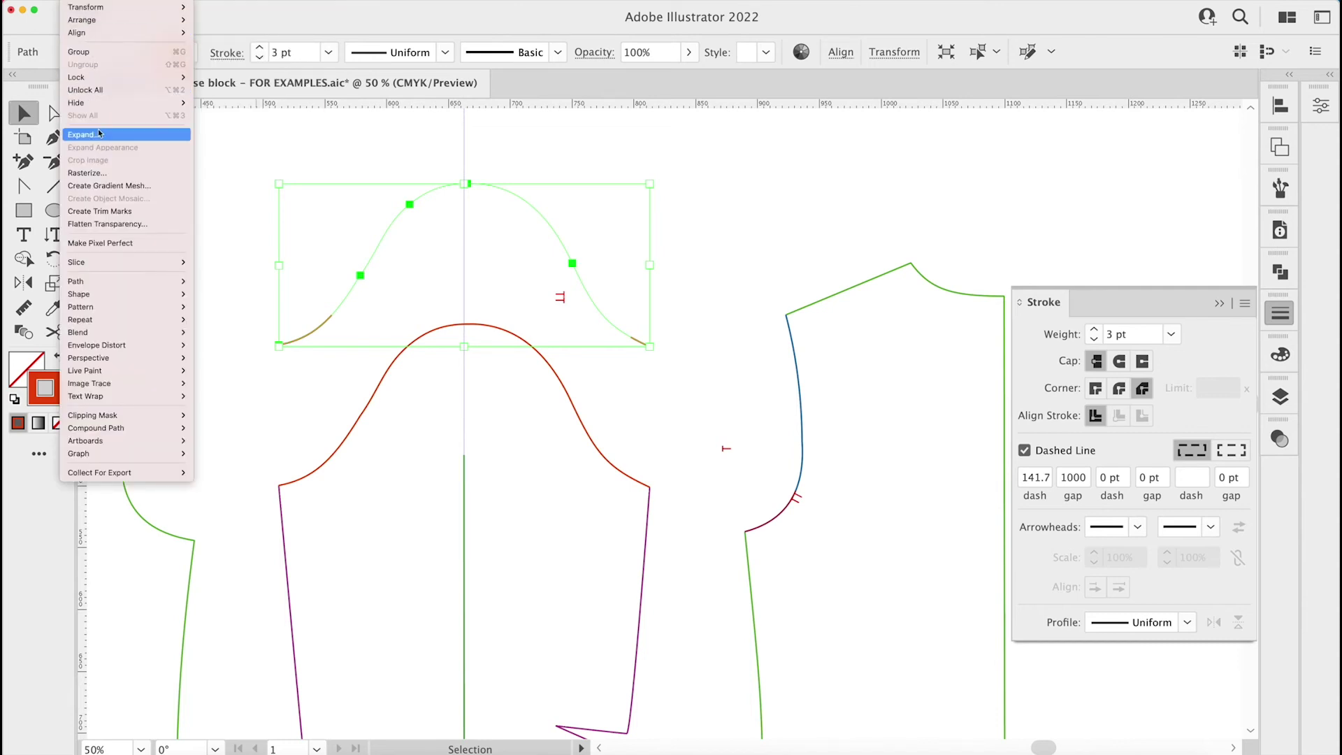
mouse_move(109, 282)
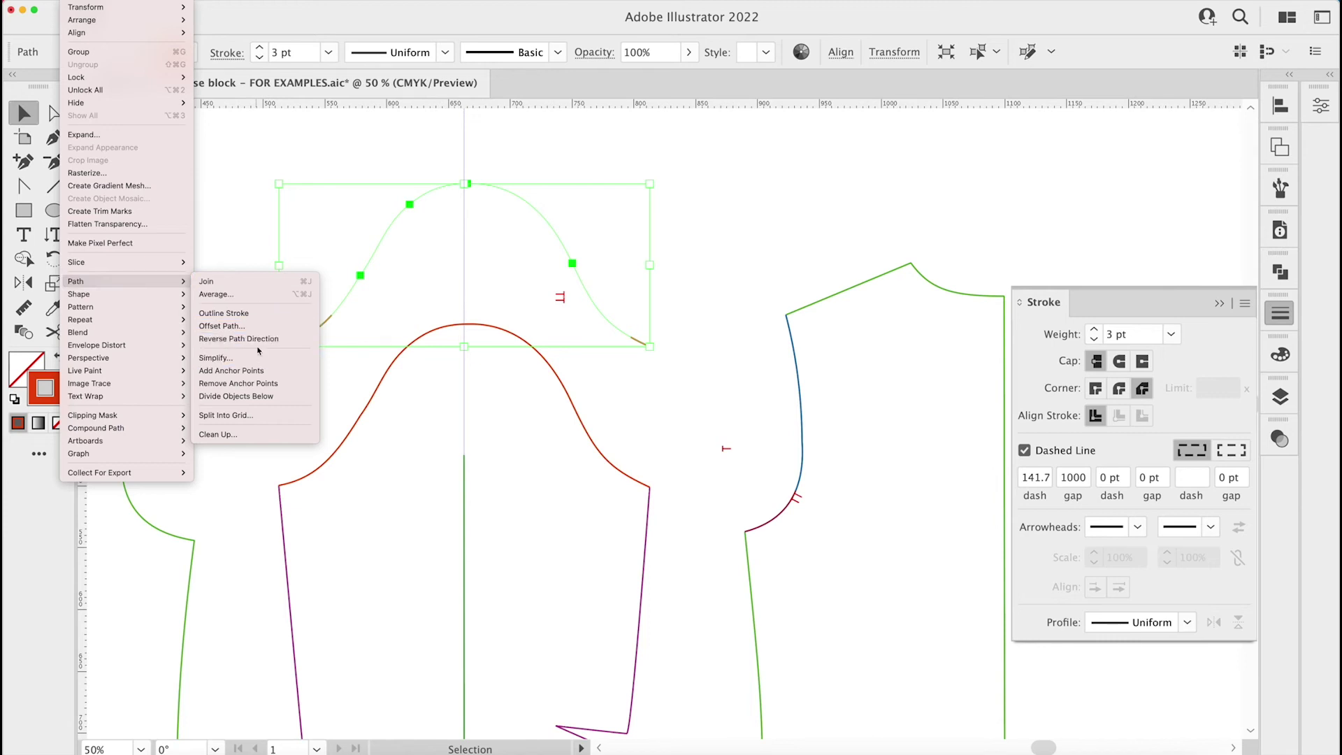
left_click(308, 340)
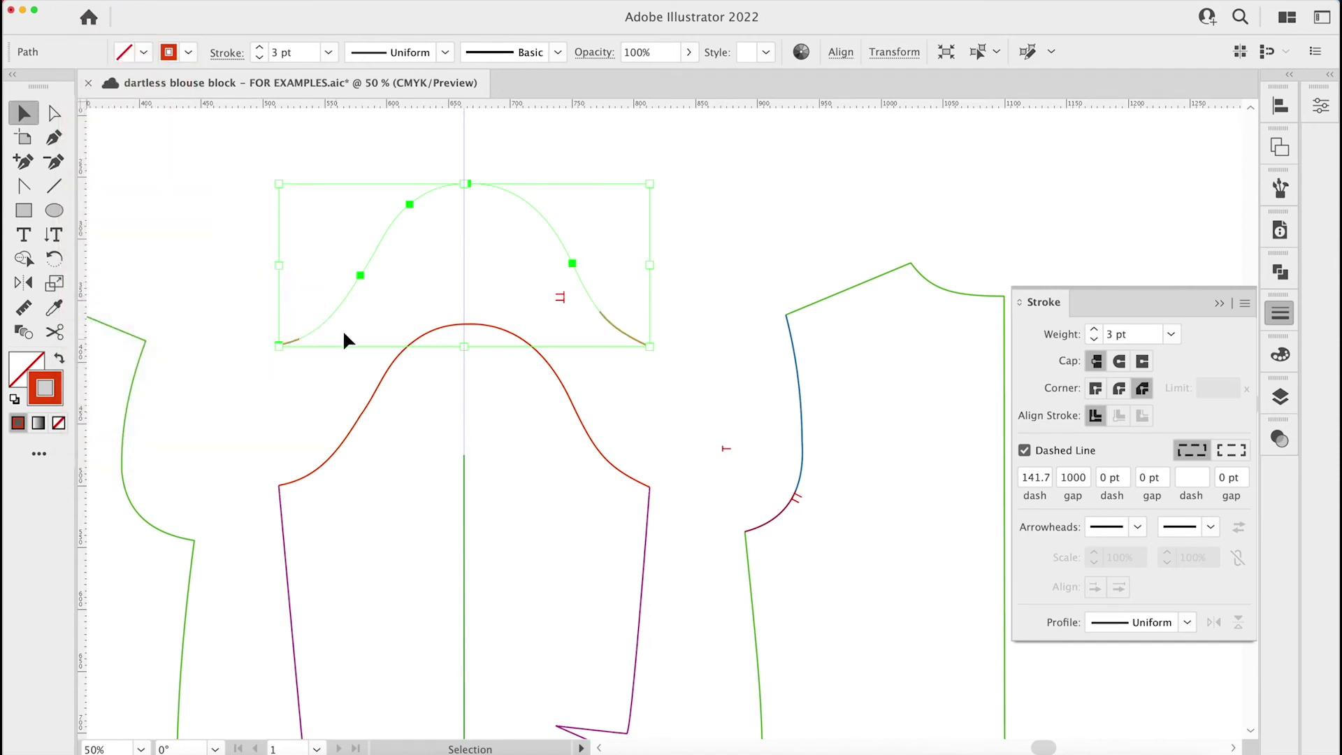
left_click(719, 308)
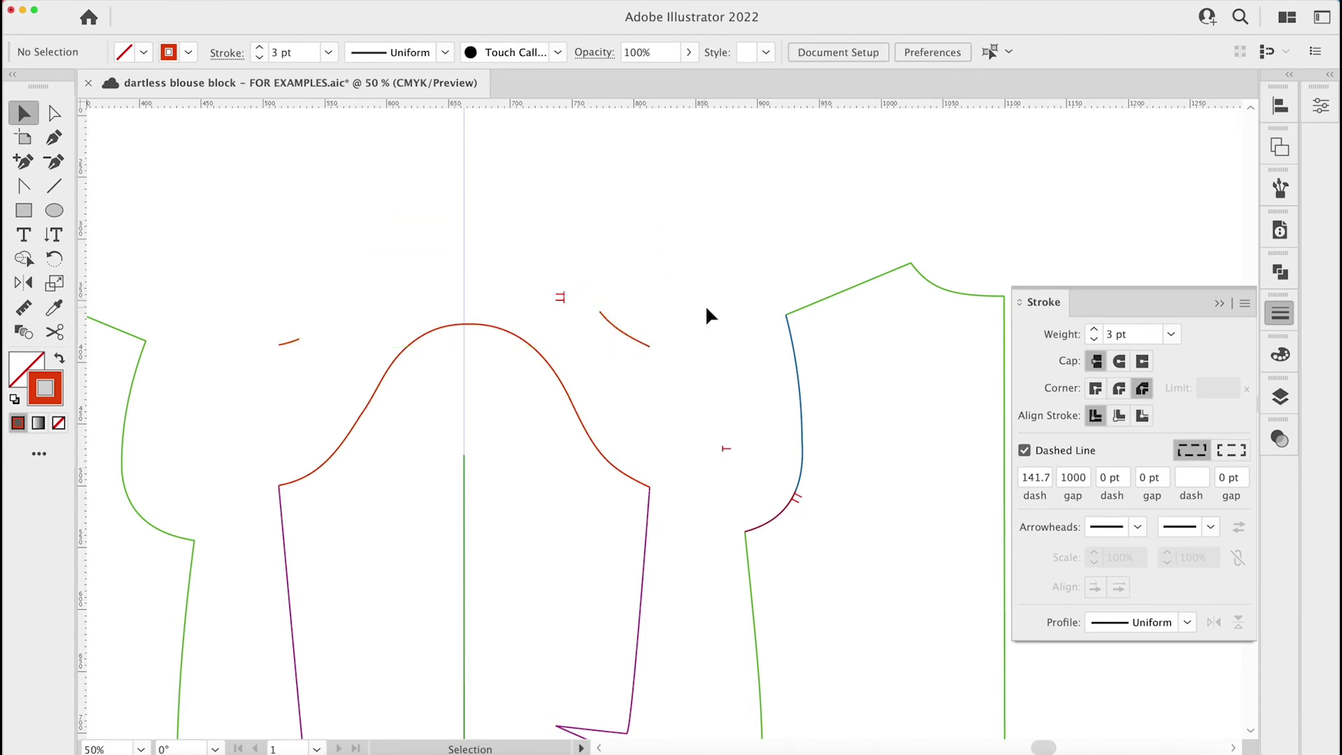
Select the small red double-notch group and zoom in close on it with Direct Selection active
key("super+equal")
key("super+equal")
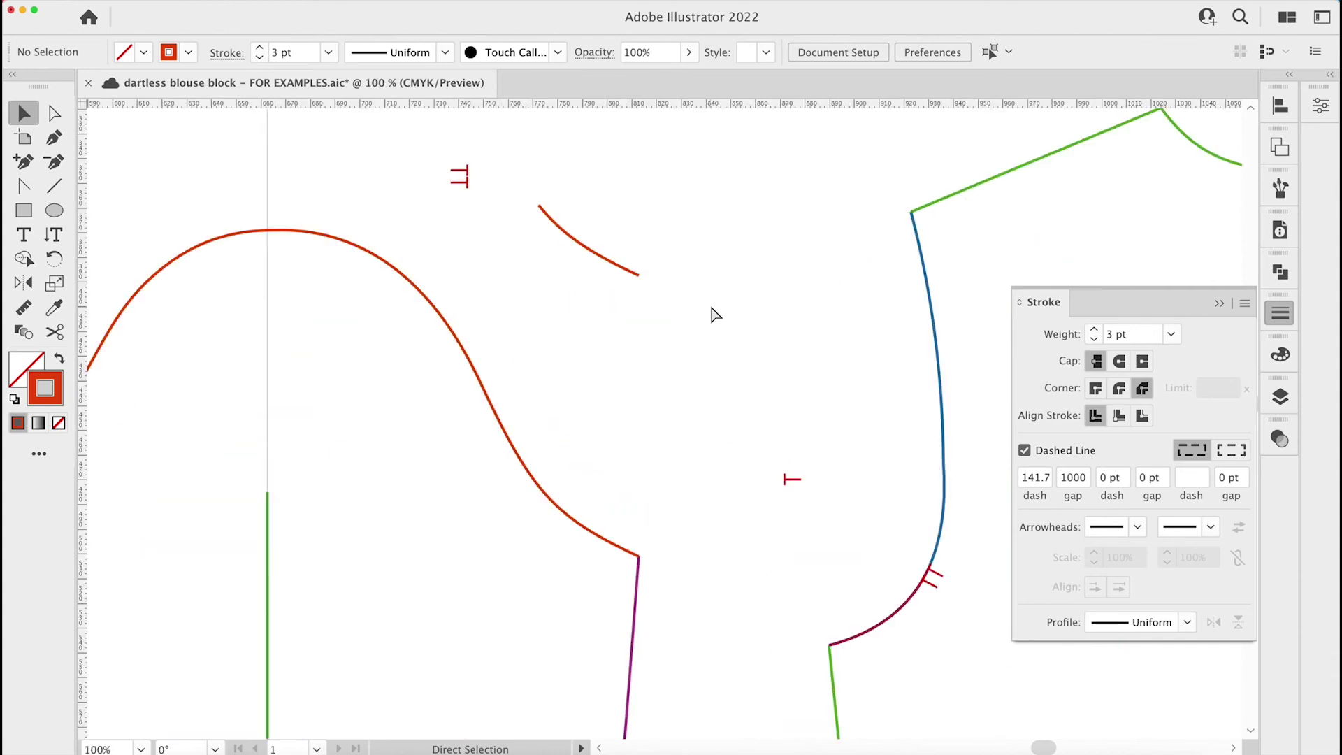
key("super+equal")
scroll(711, 308, "up", 5)
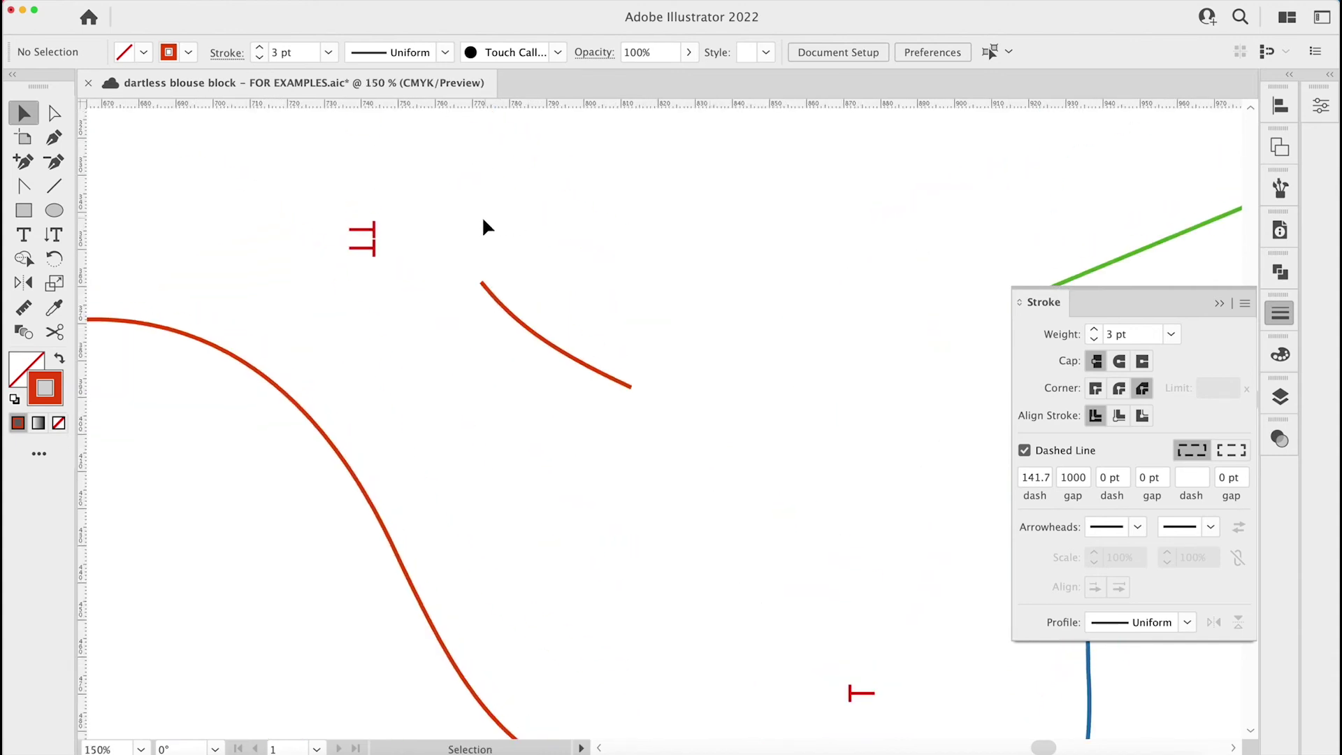
left_click(364, 241)
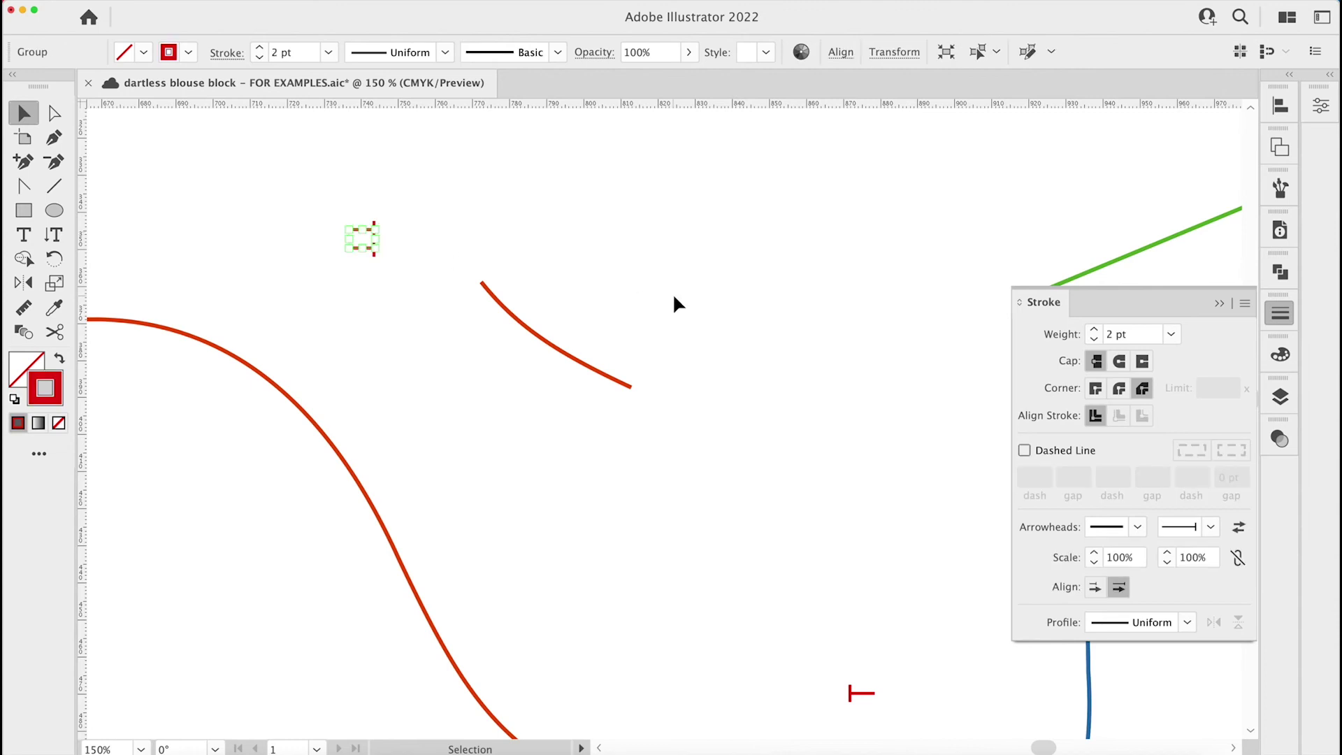
key("a")
key("super+equal")
key("super+equal")
key("super+equal")
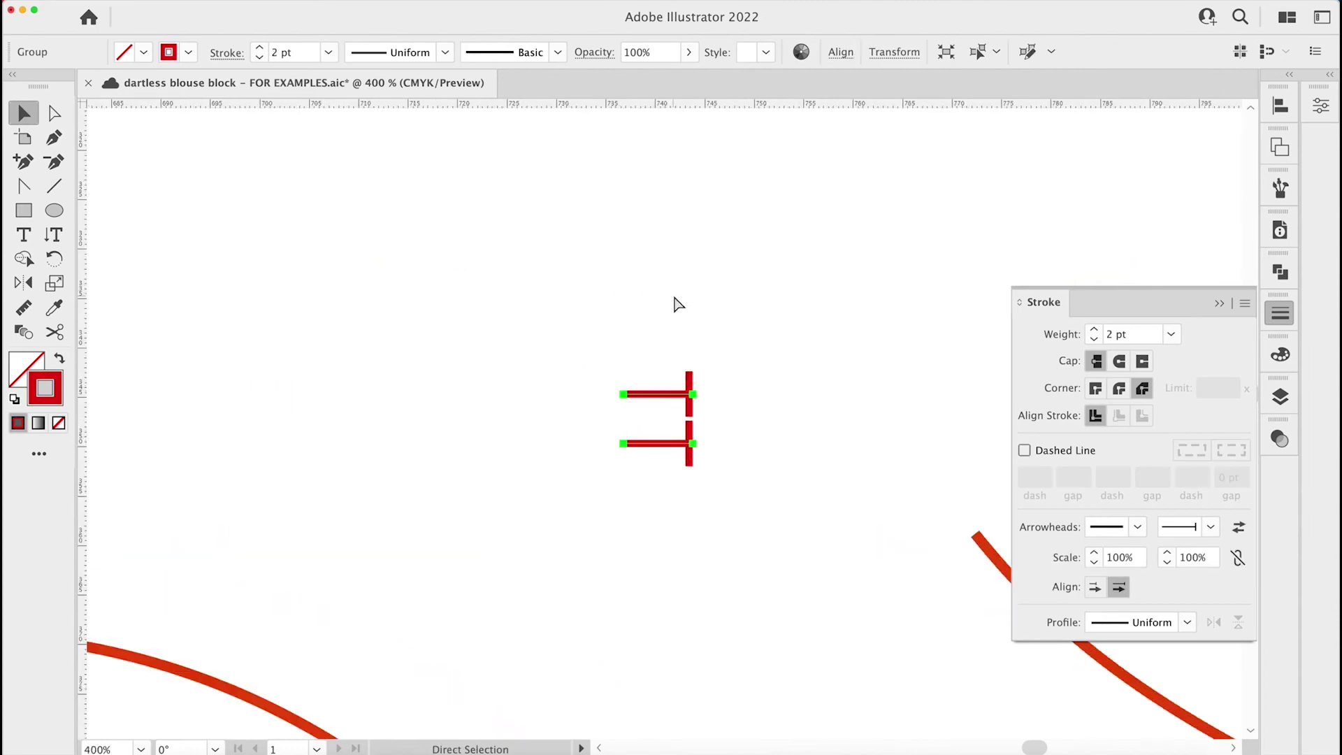
key("space")
left_click_drag(799, 512, 407, 318)
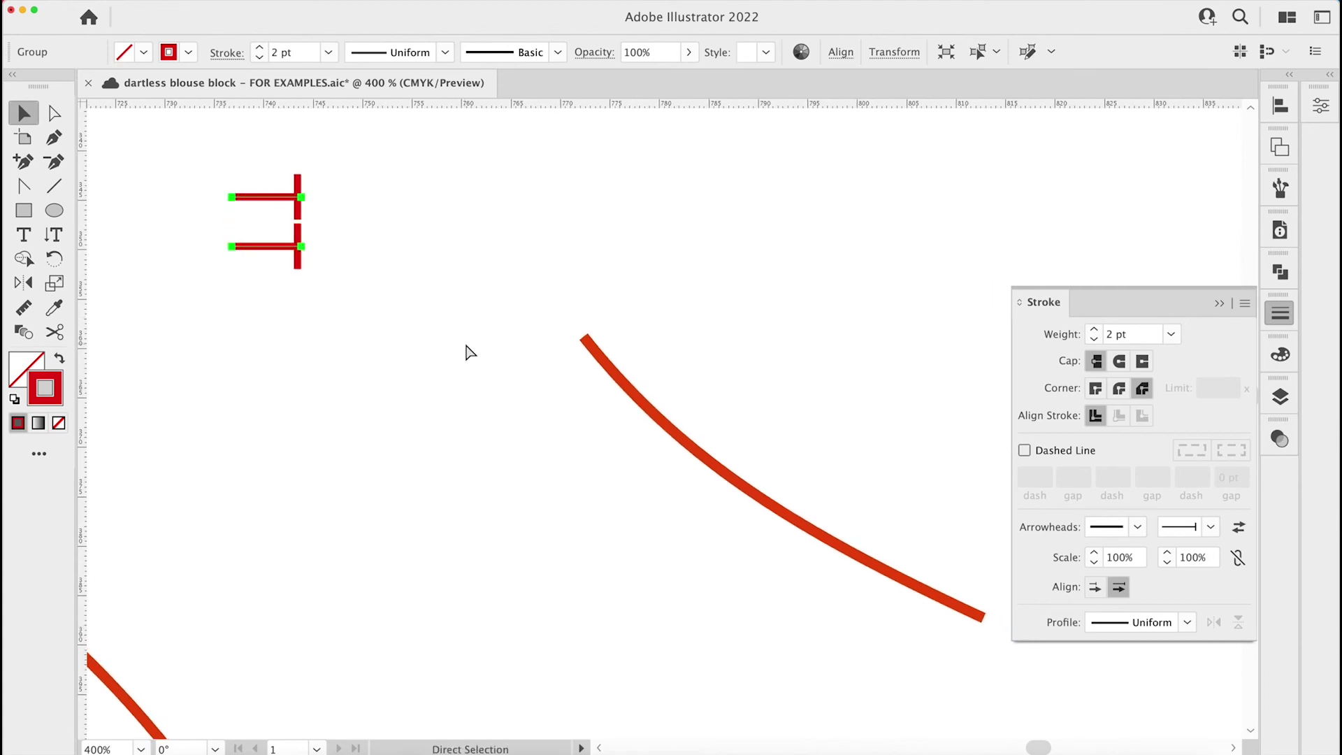
key("super+equal")
key("space")
With the Scissors tool, cut the sleeve-cap curve where its 141.7 pt dash ends
left_click_drag(878, 504, 415, 227)
left_click_drag(655, 440, 662, 507)
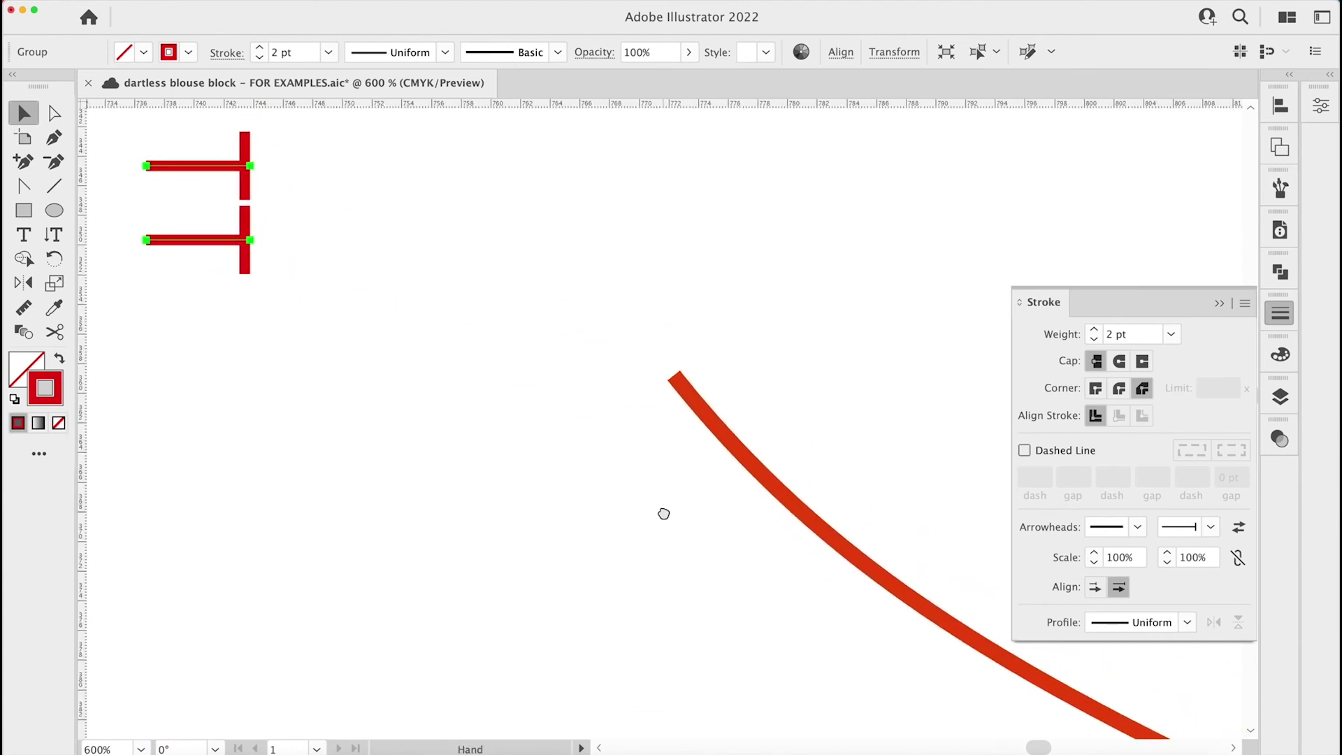
left_click(55, 332)
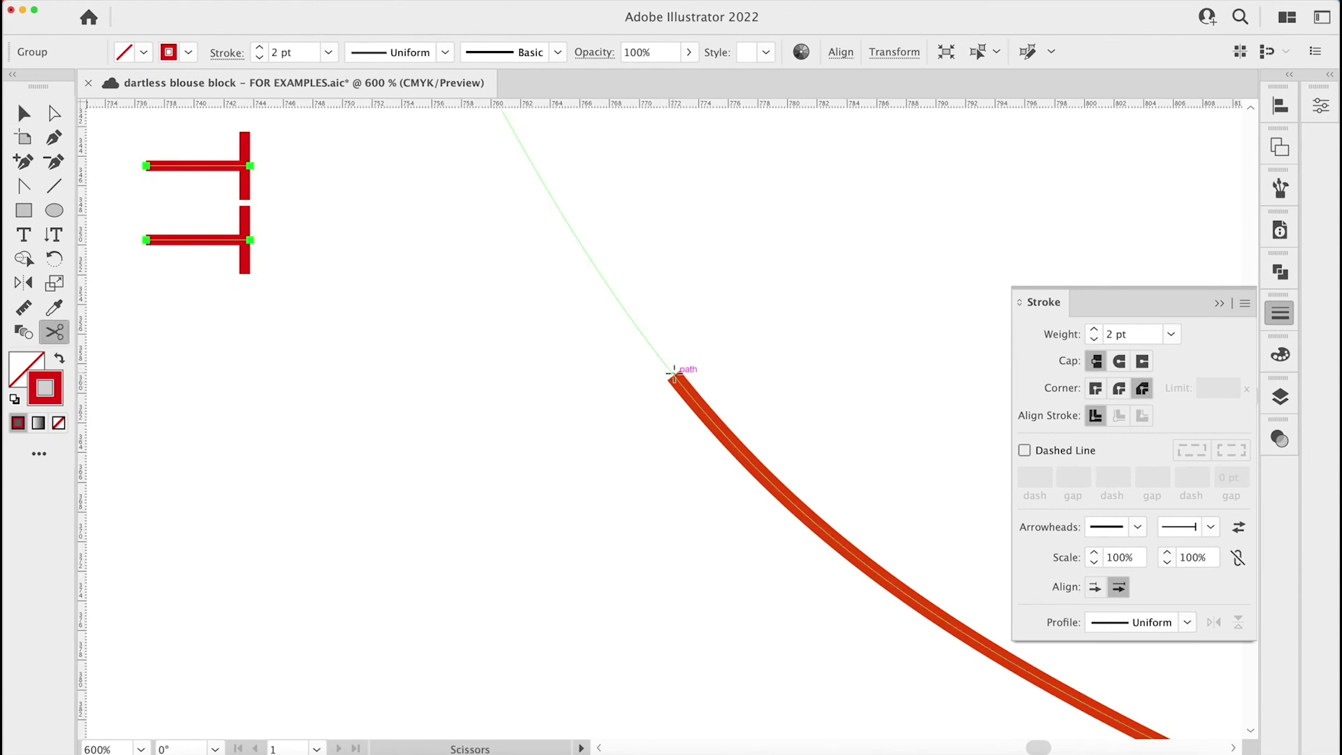
left_click(677, 376)
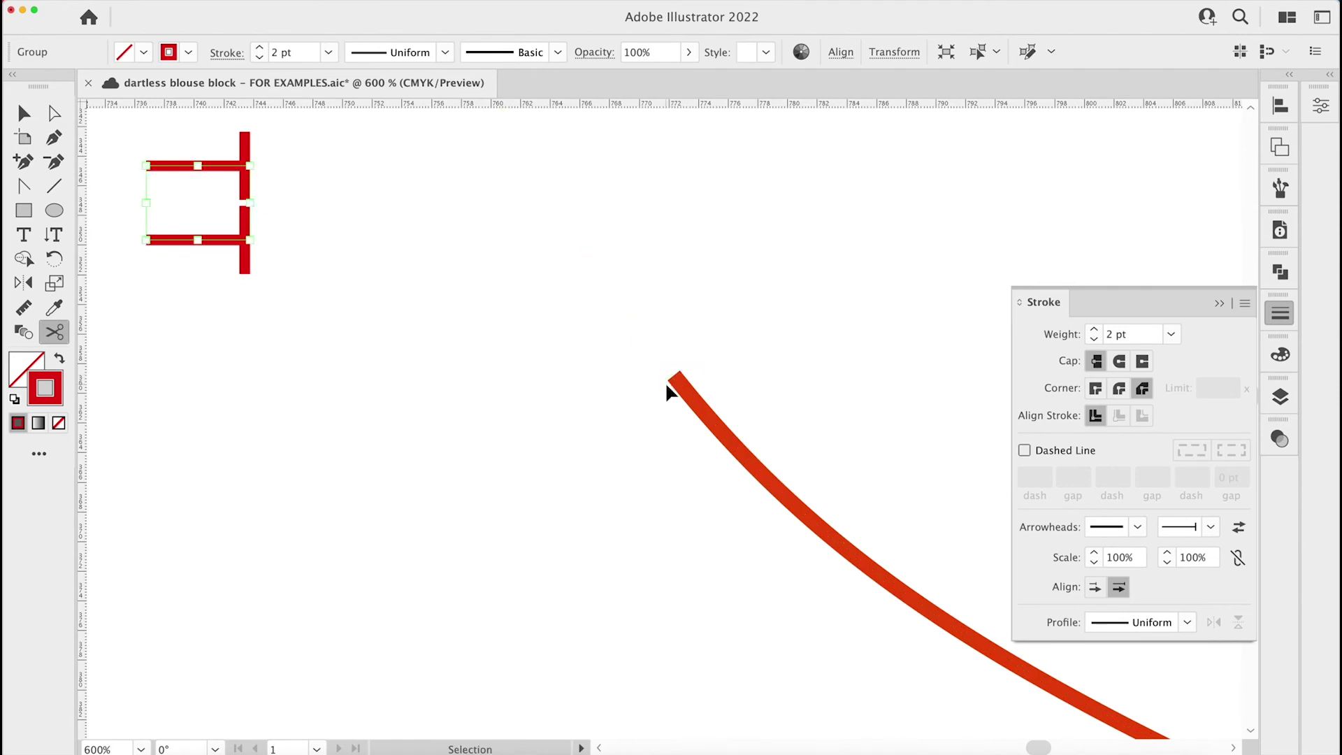
key("super+equal")
left_click_drag(664, 380, 175, 266)
left_click_drag(674, 524, 366, 214)
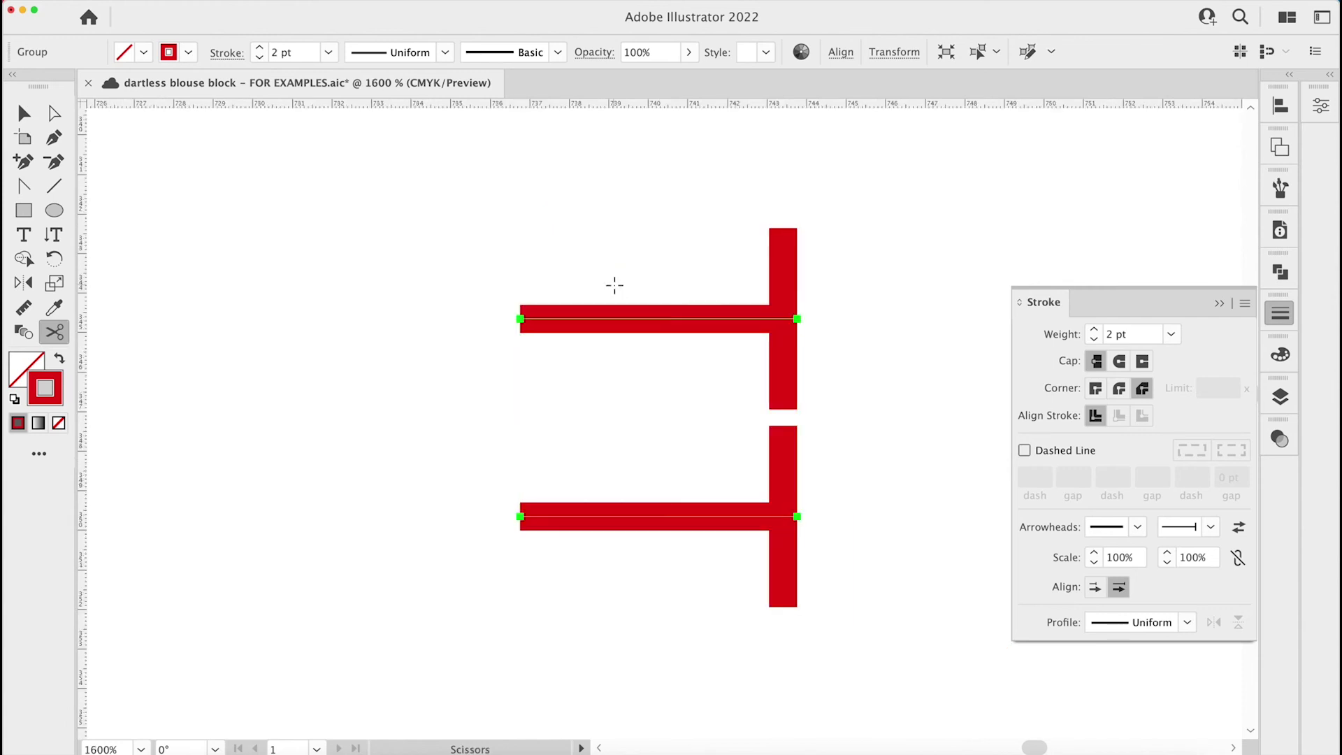
left_click_drag(863, 305, 357, 201)
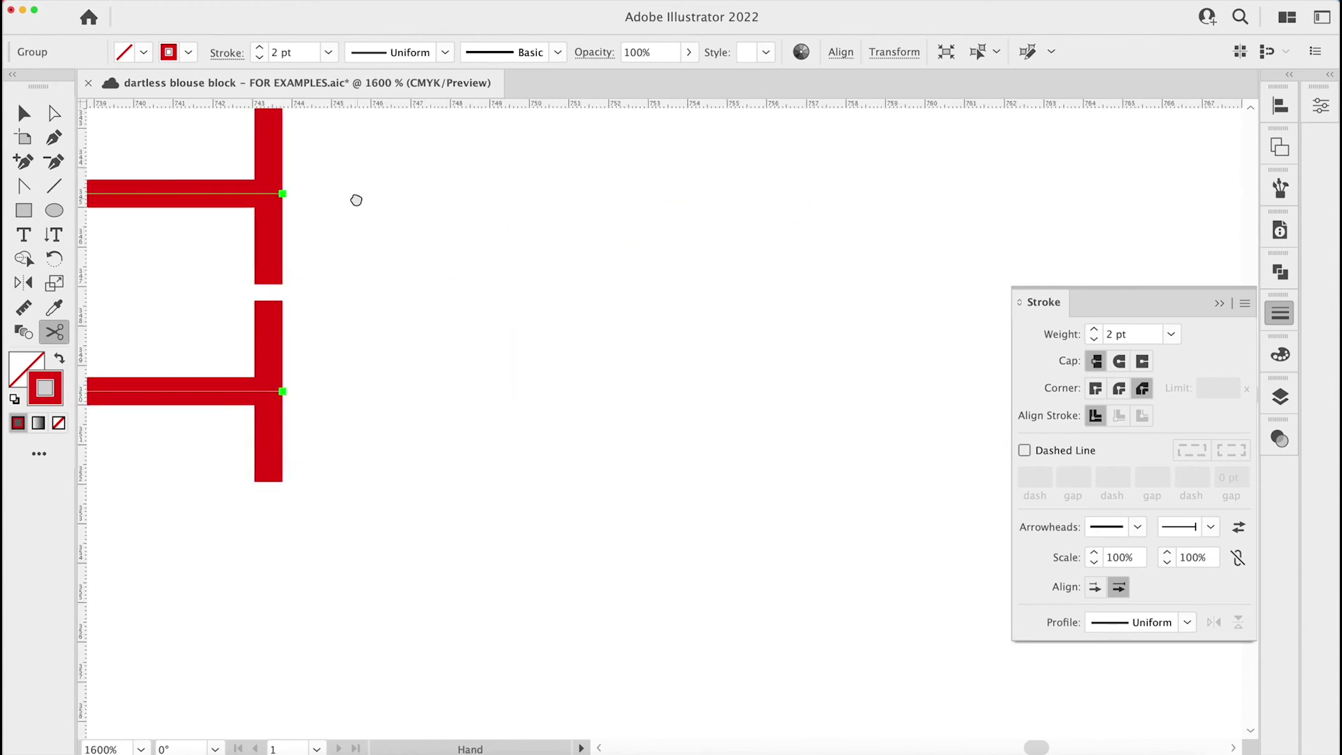
left_click_drag(704, 479, 533, 359)
left_click_drag(901, 503, 231, 366)
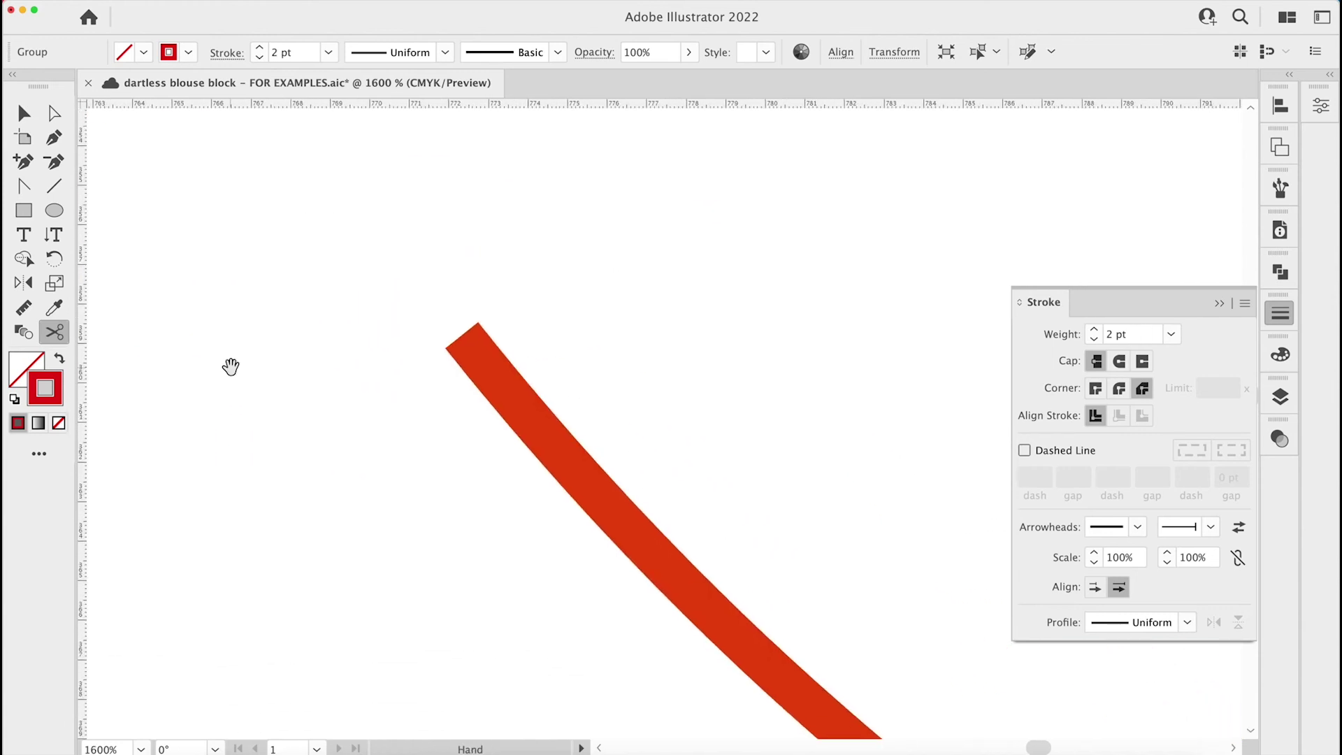
left_click(463, 335)
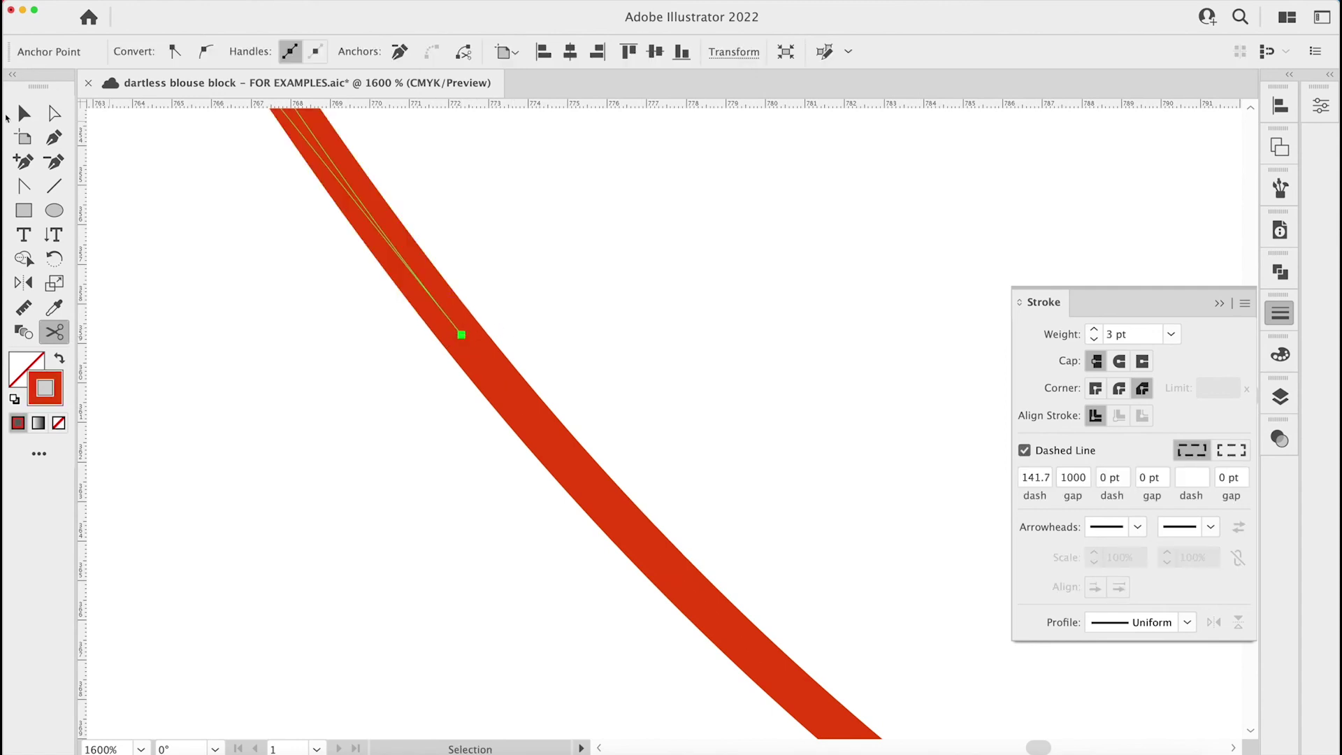
Give the cut-off lower piece a dark blue-purple stroke colour
left_click(22, 117)
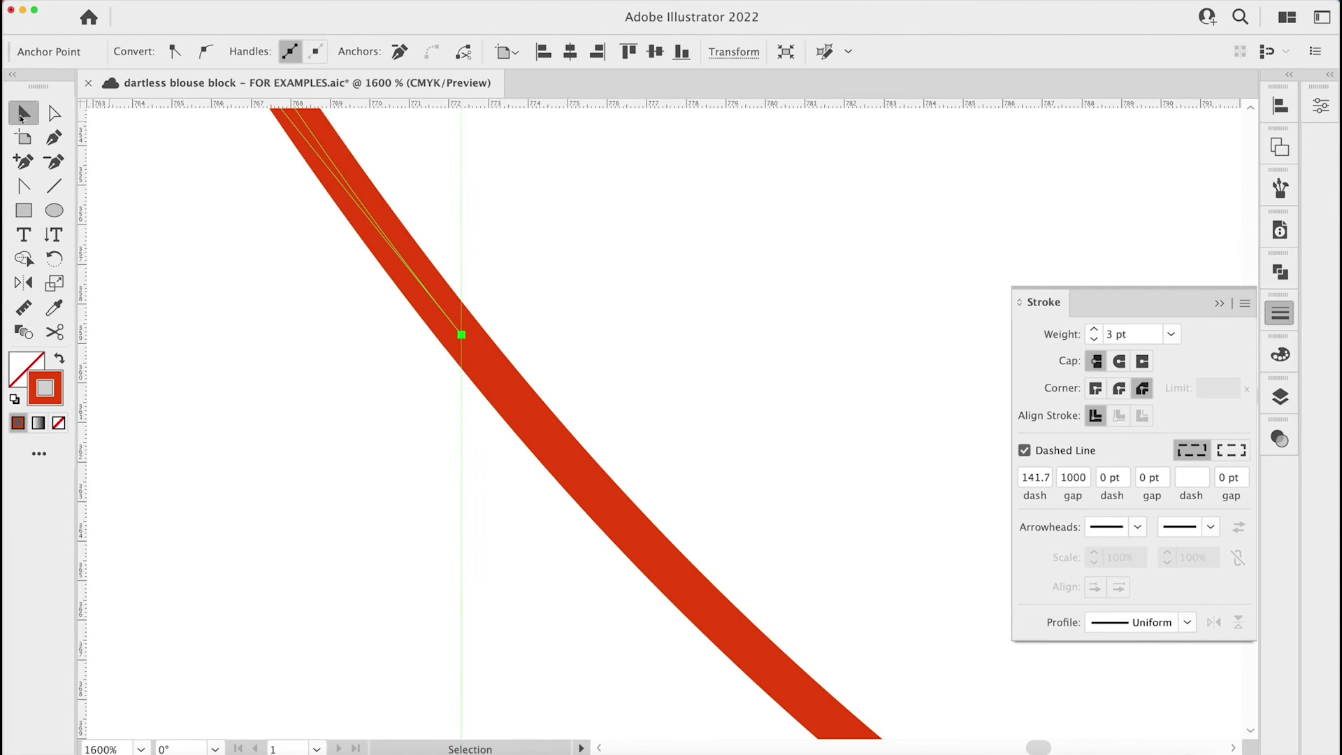
left_click(547, 440)
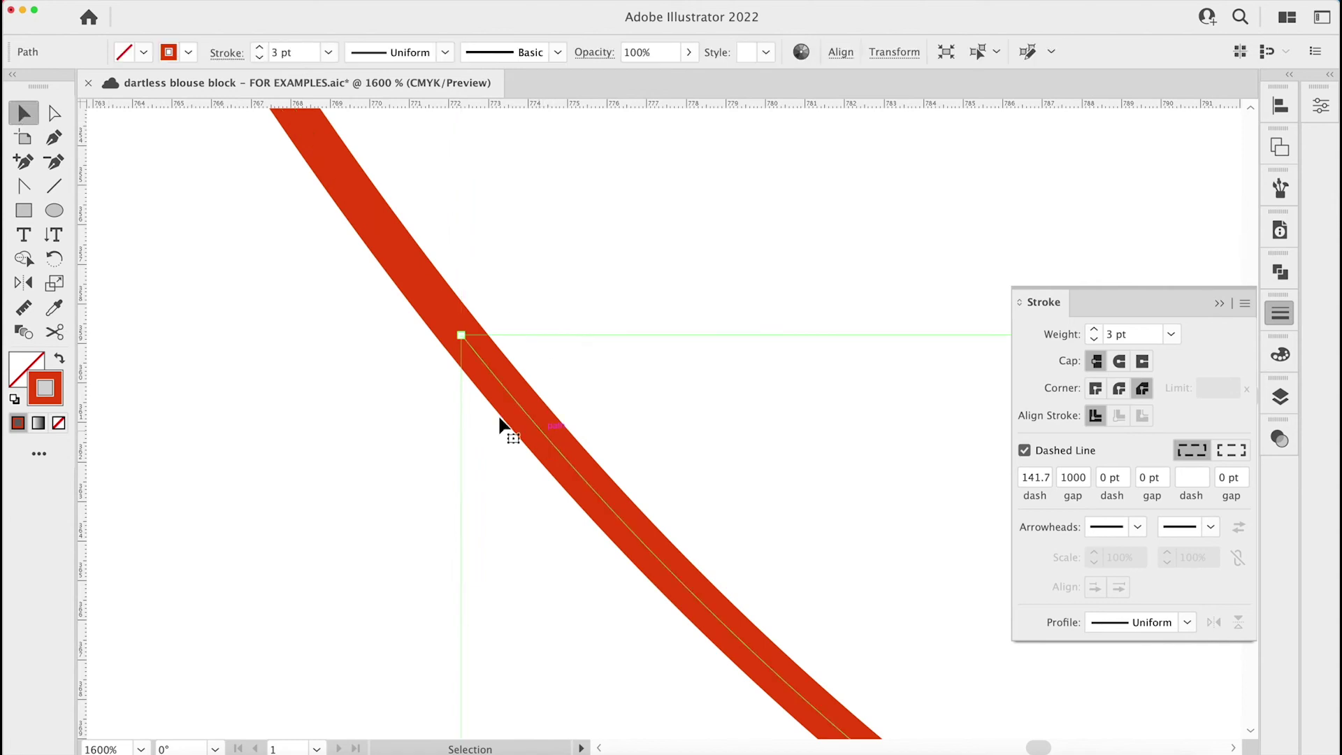
double_click(61, 379)
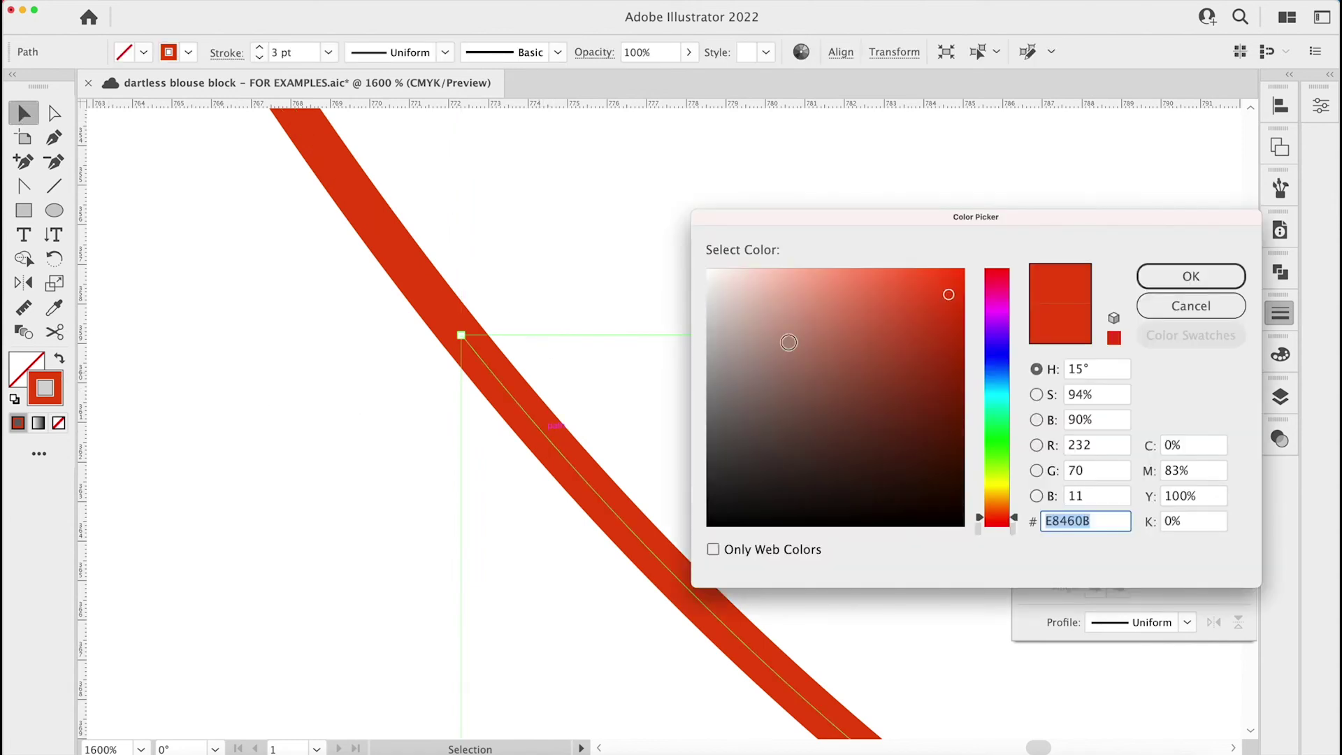
left_click(1001, 356)
key("Return")
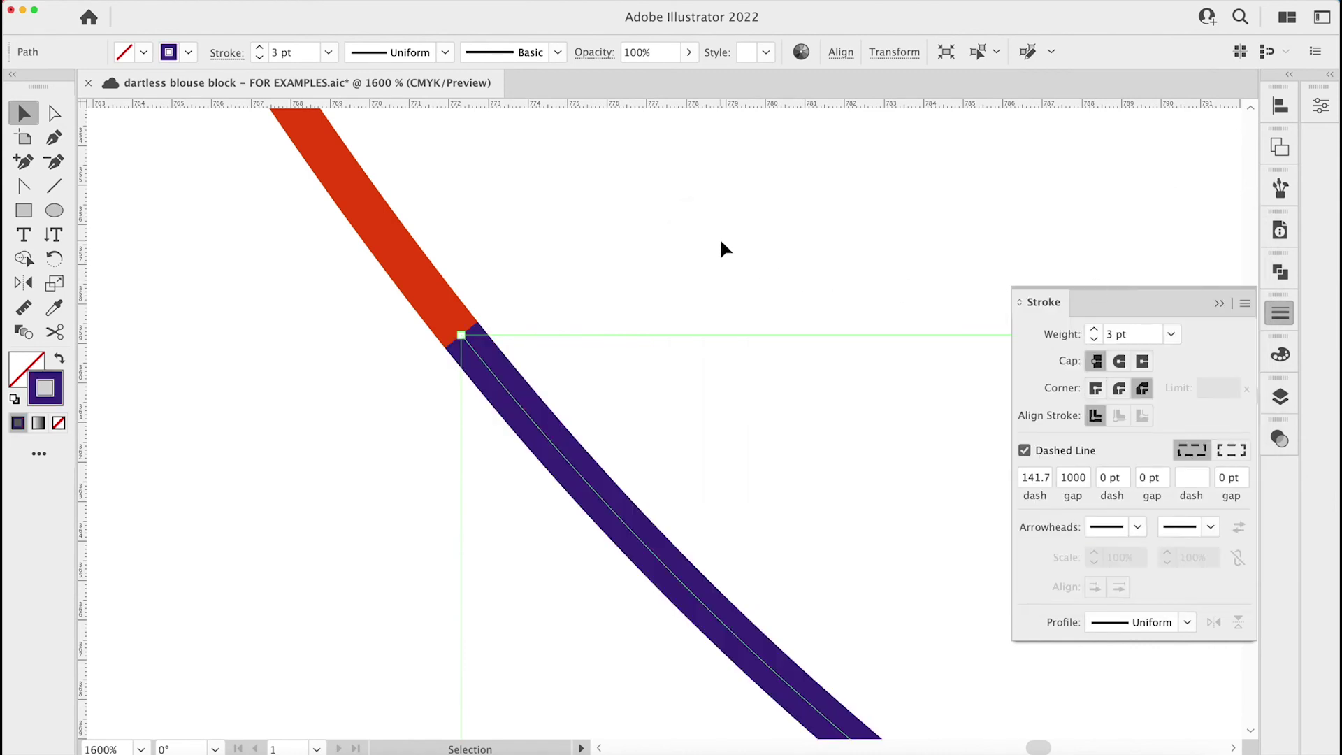
left_click(721, 241)
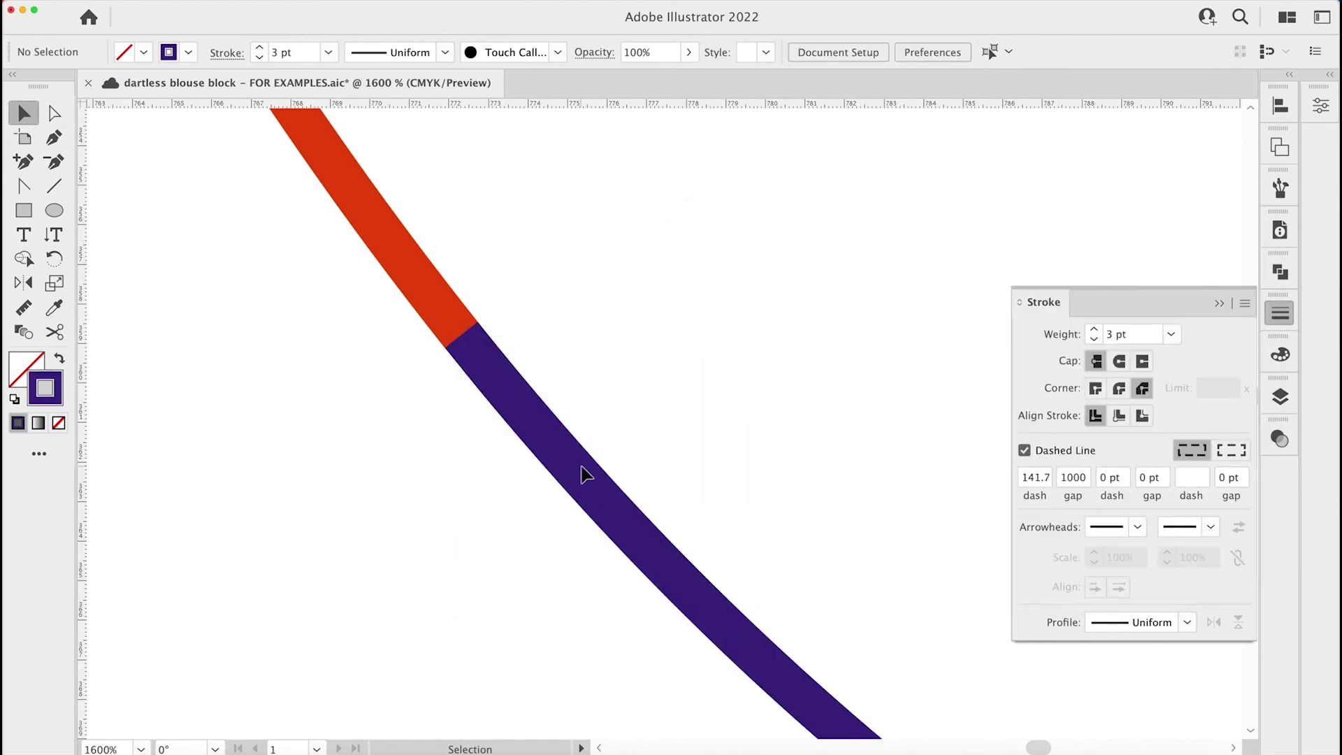
Make the remaining red curve solid and confirm the blue piece measures 4.9949 cm in Document Info
key("super+minus")
key("super+minus")
key("super+minus")
key("super+minus")
key("super+minus")
key("super+minus")
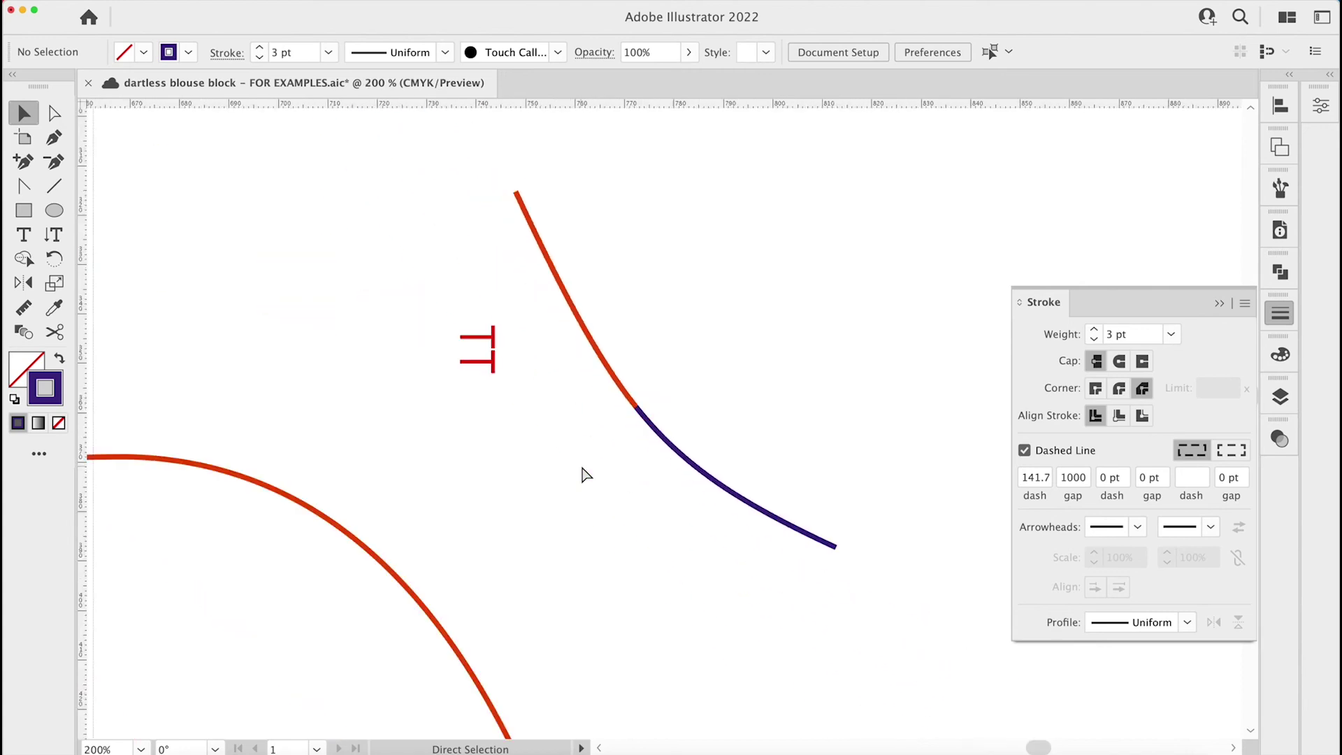
left_click(610, 369)
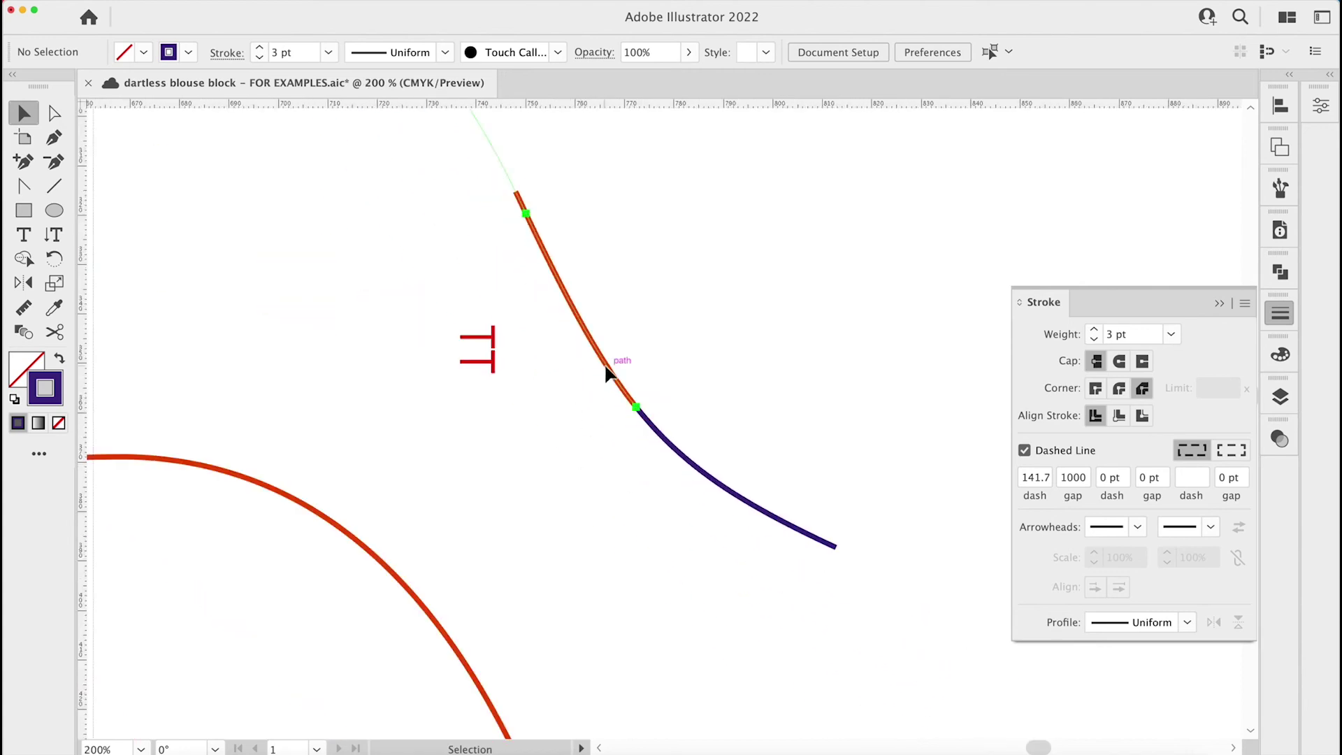
left_click(1024, 451)
left_click(820, 345)
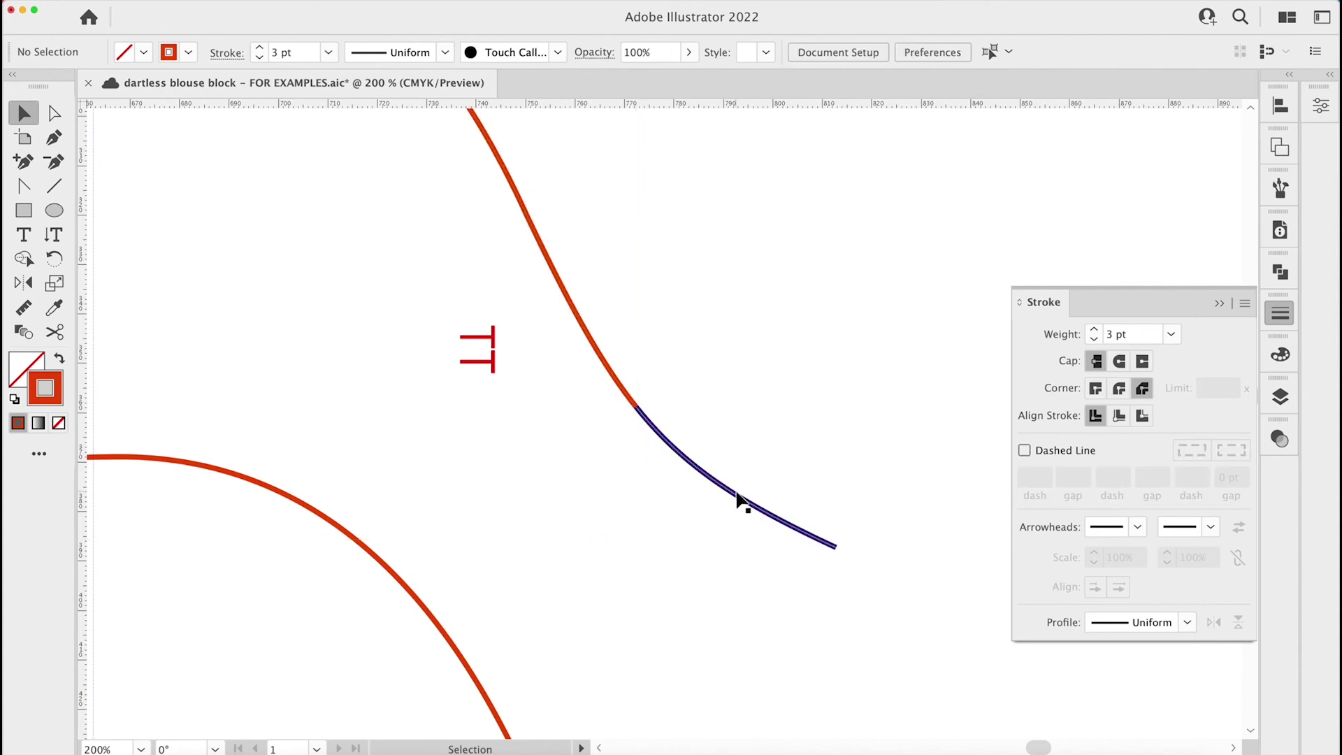
left_click(740, 499)
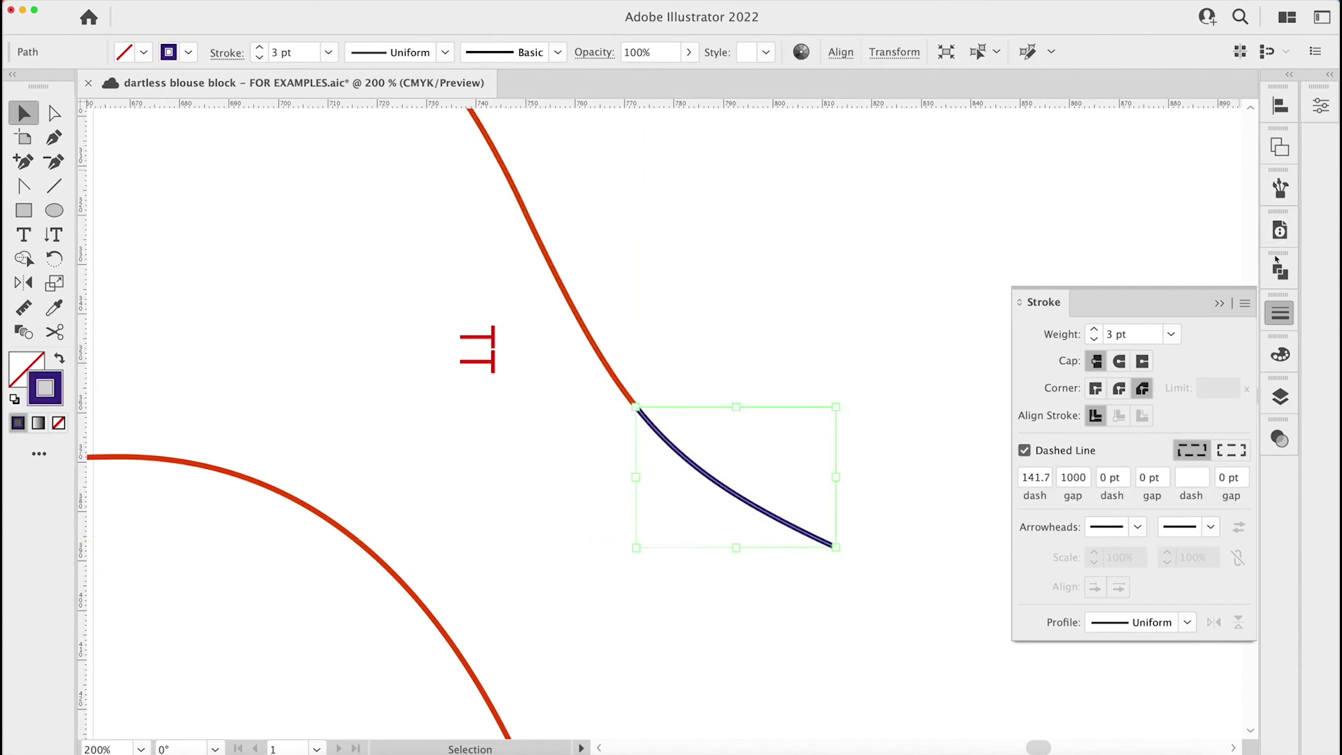
left_click(1280, 230)
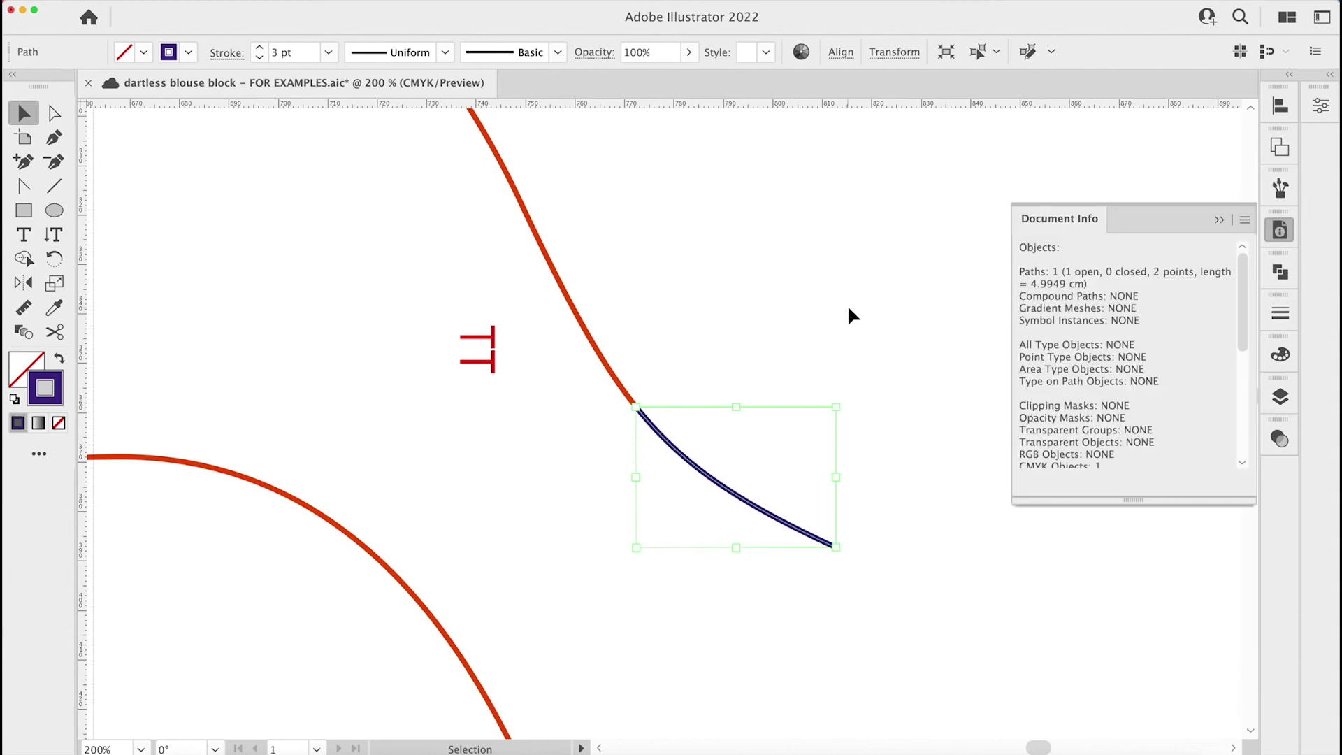
Move the red double-notch group next to the sleeve-cap curve
left_click(755, 300)
left_click_drag(406, 300, 520, 388)
key("super+equal")
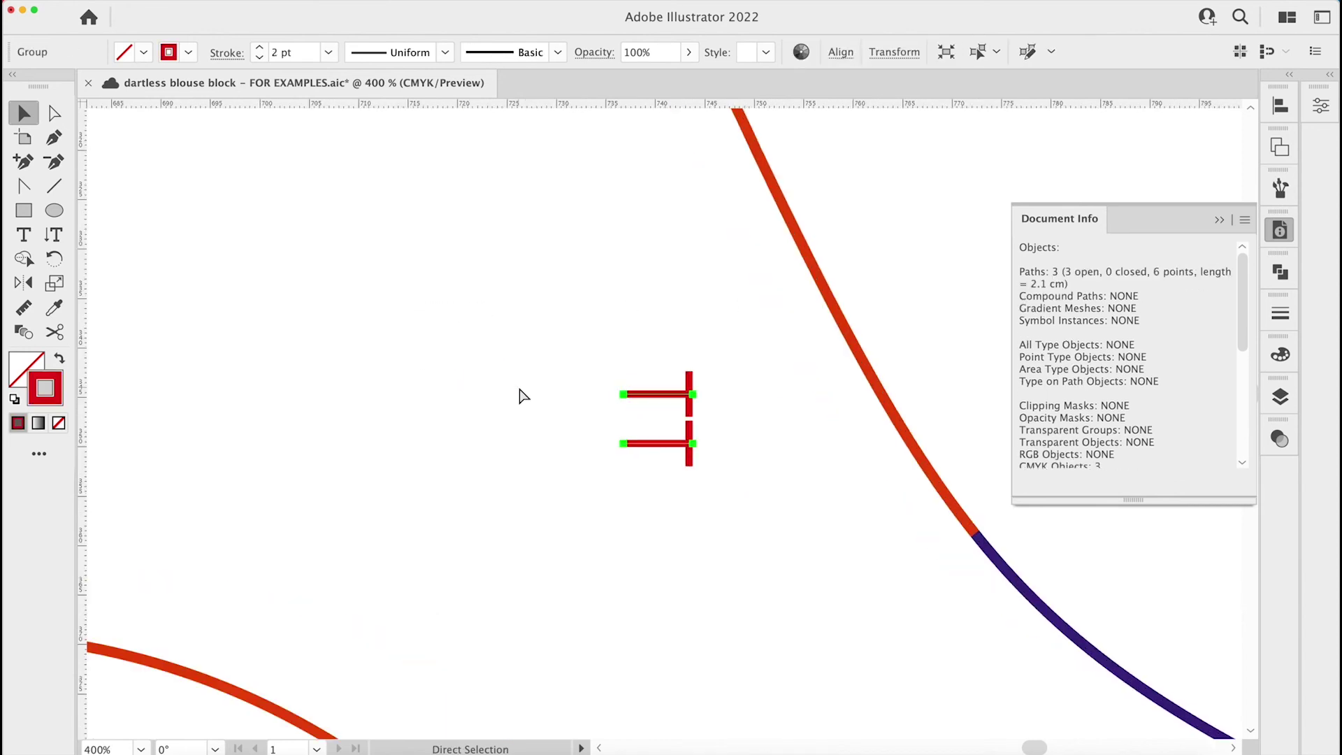
scroll(518, 391, "right", 5)
scroll(518, 392, "down", 2)
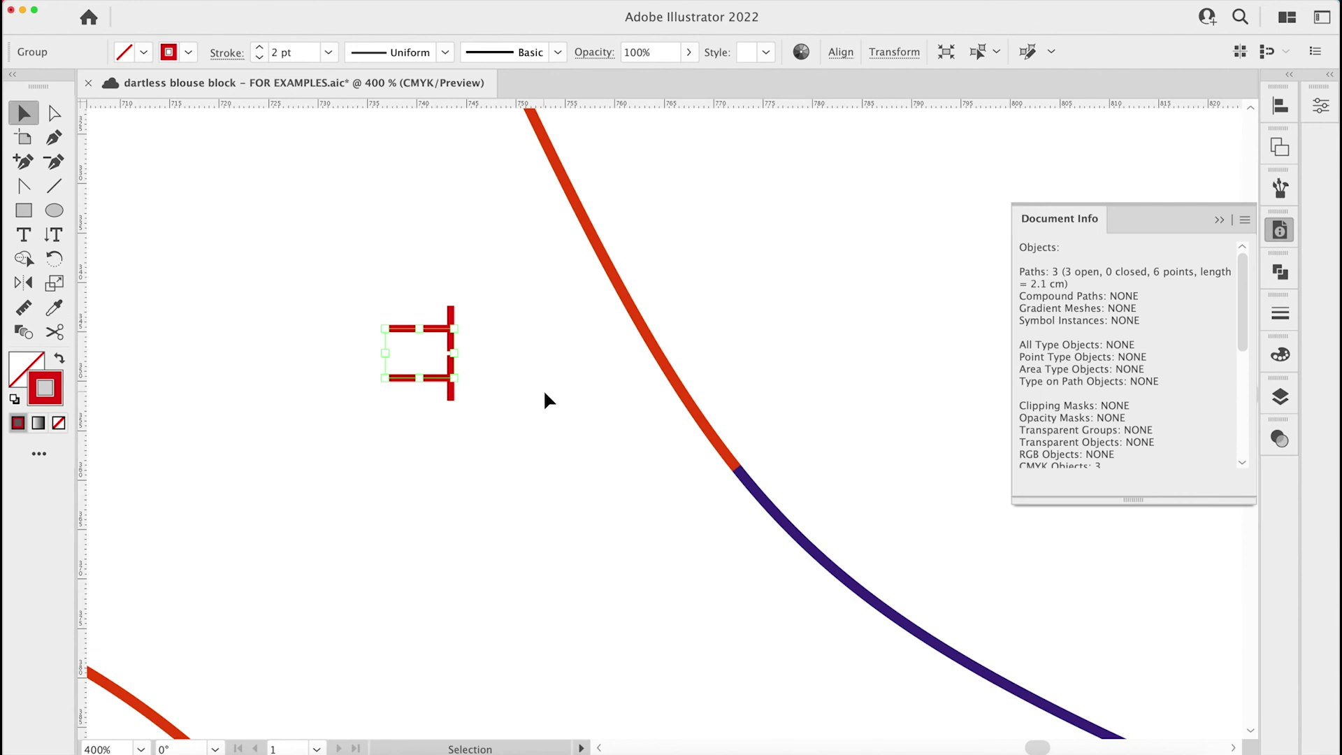
left_click(545, 394)
left_click(450, 350)
left_click_drag(450, 350, 701, 496)
Rotate the notch group about 36.5° to follow the curve
key("super+equal")
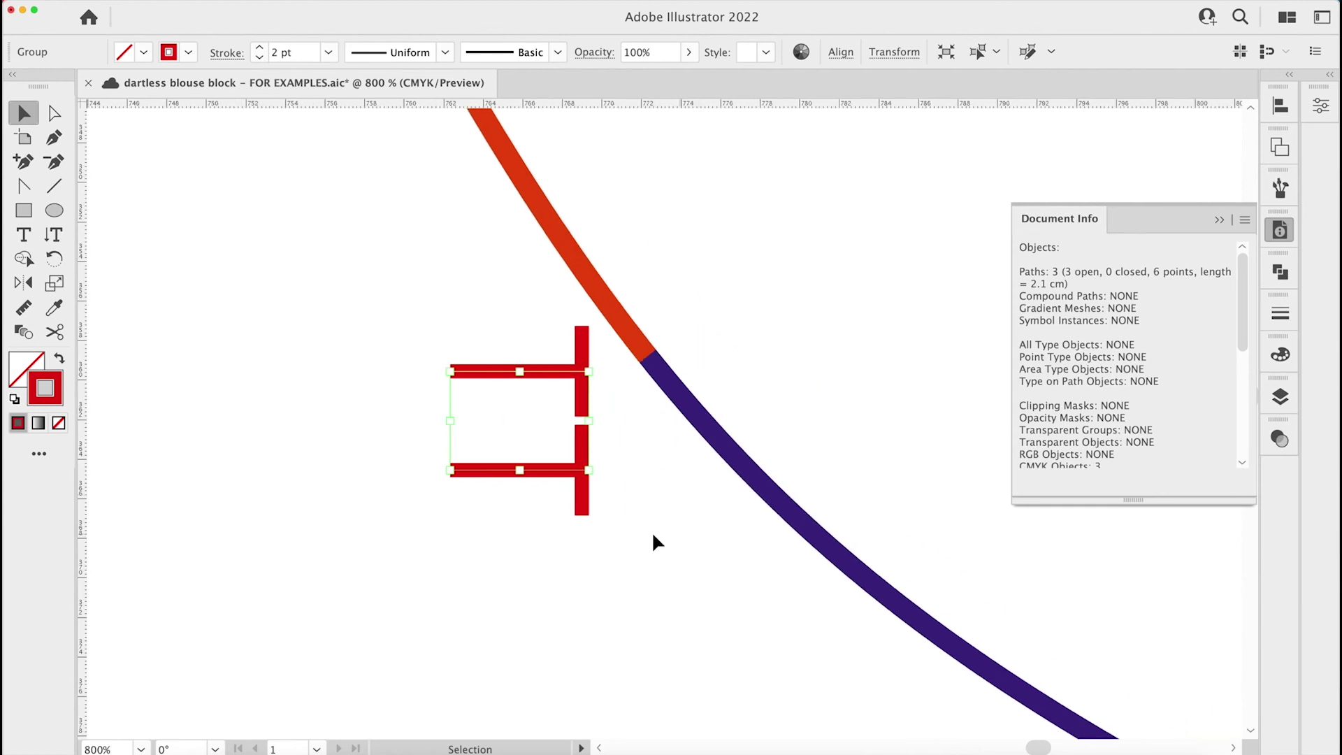
left_click(51, 258)
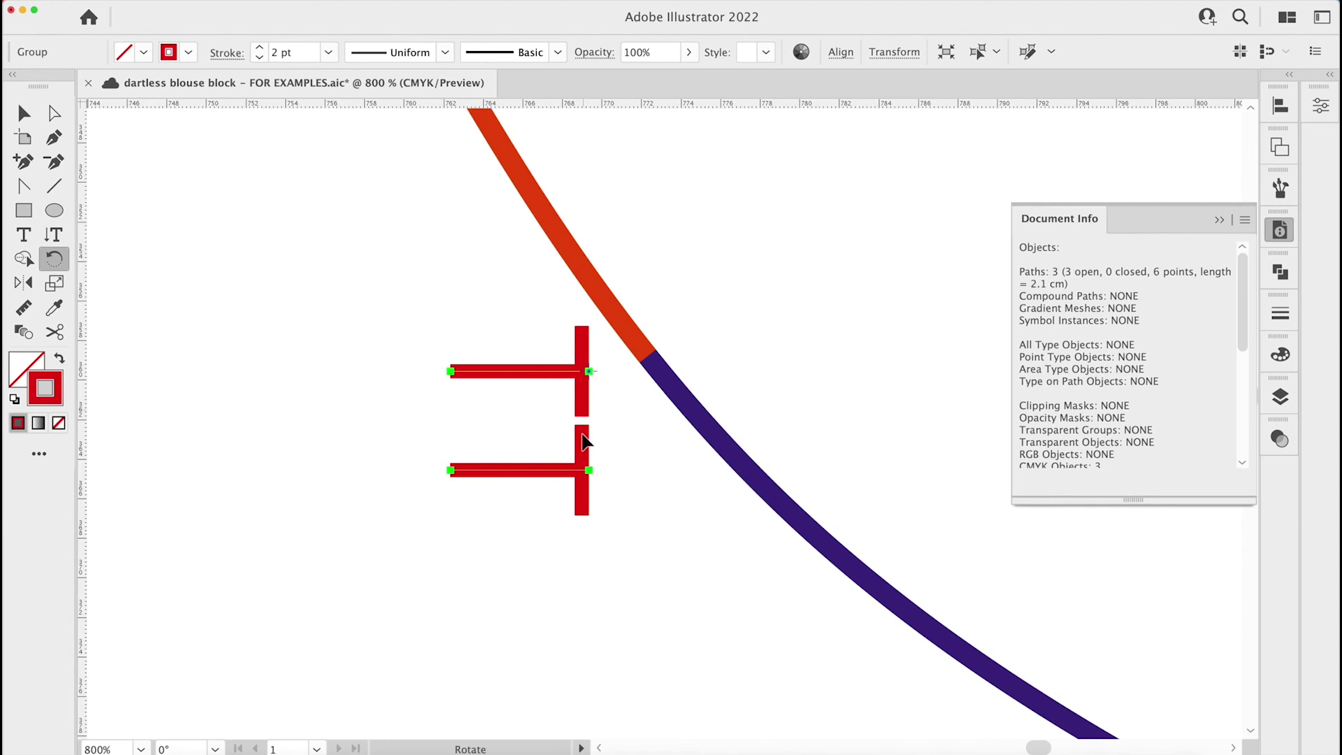
left_click_drag(587, 470, 675, 485)
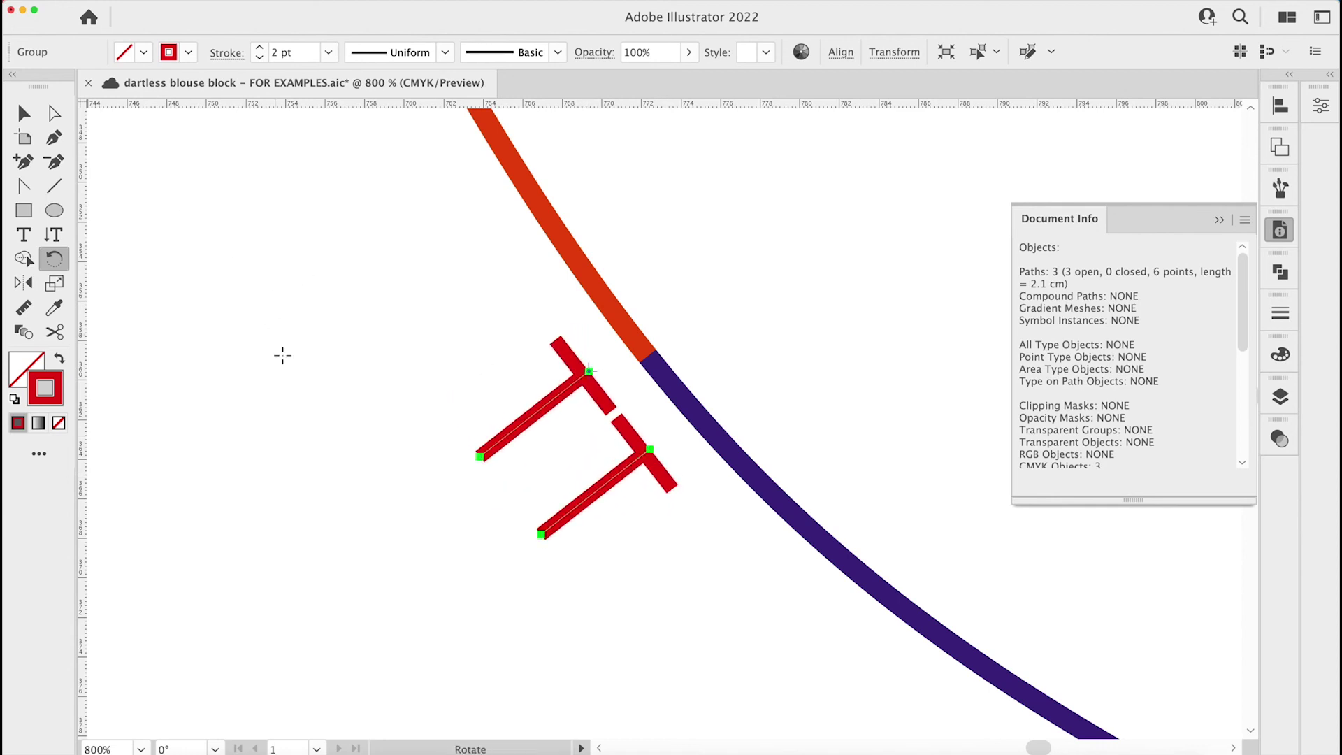
Drag the double notches onto the red–purple split point of the sleeve cap
key("v")
left_click(353, 363)
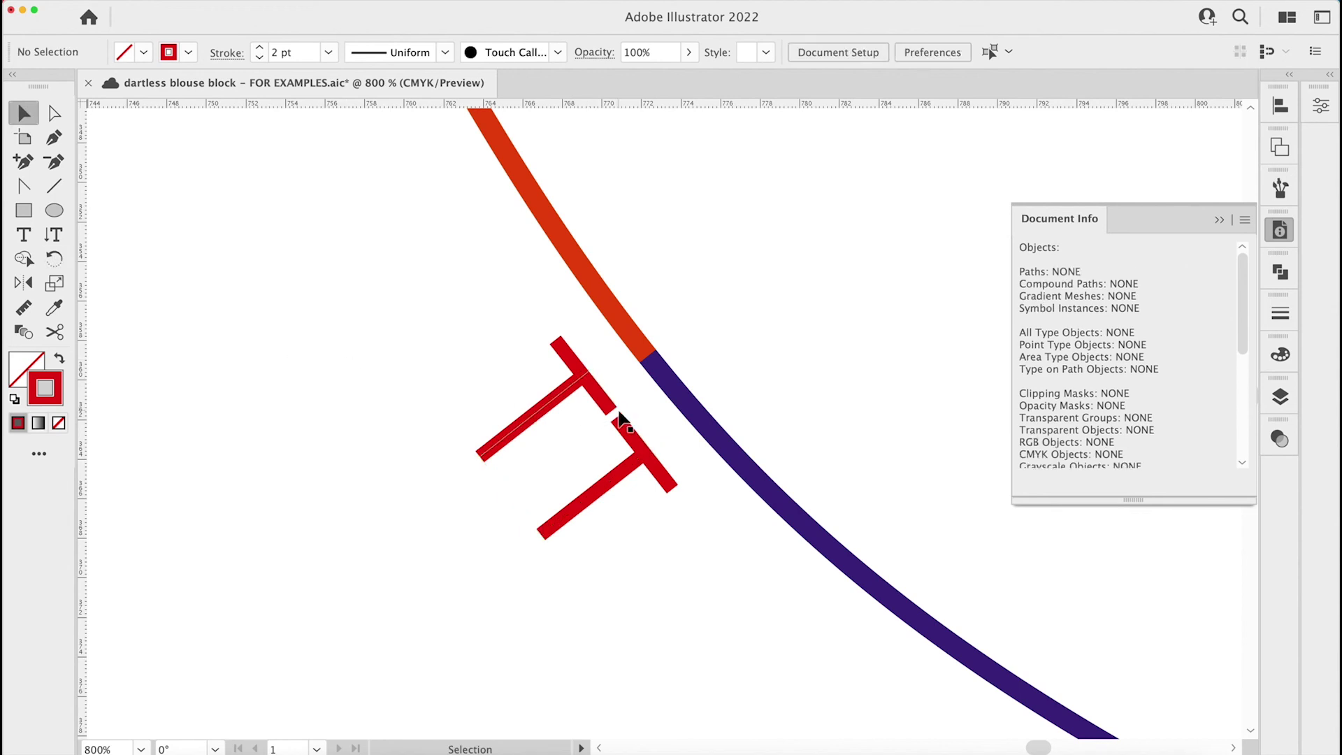
left_click_drag(627, 437, 643, 409)
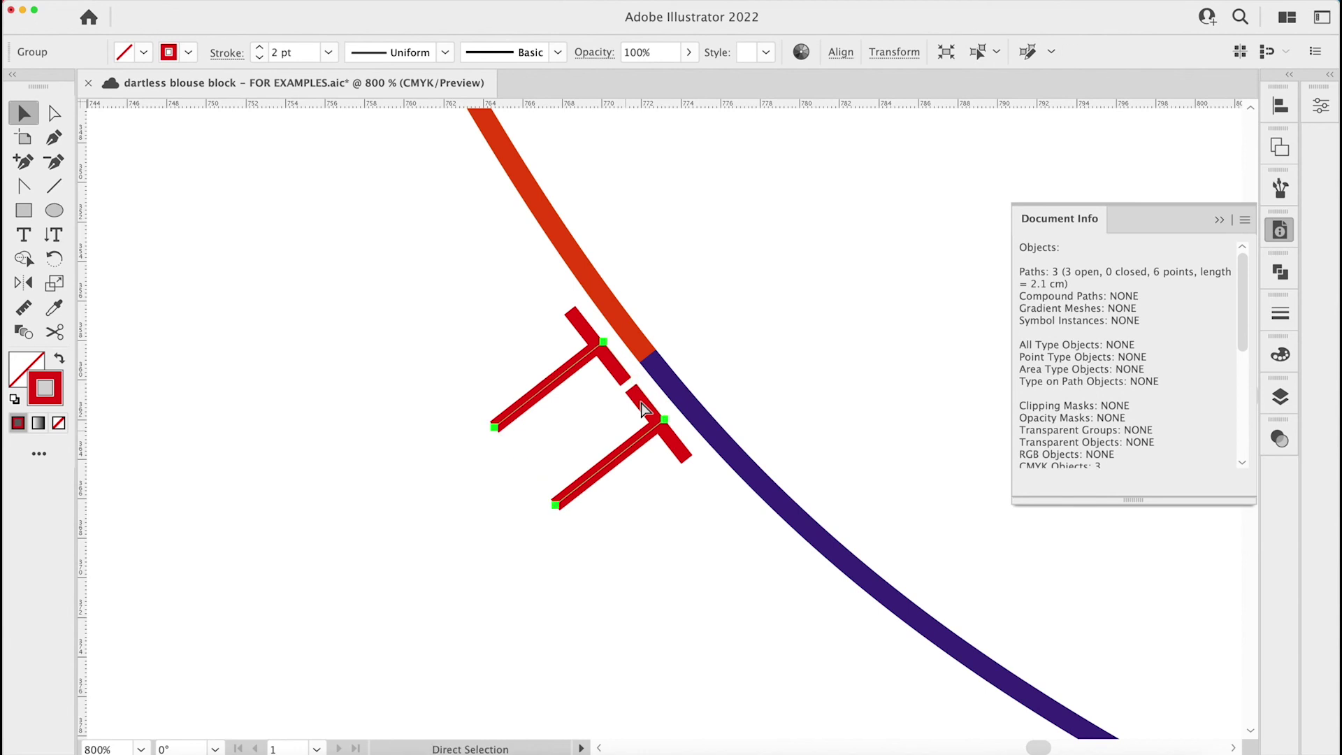
key("super+equal")
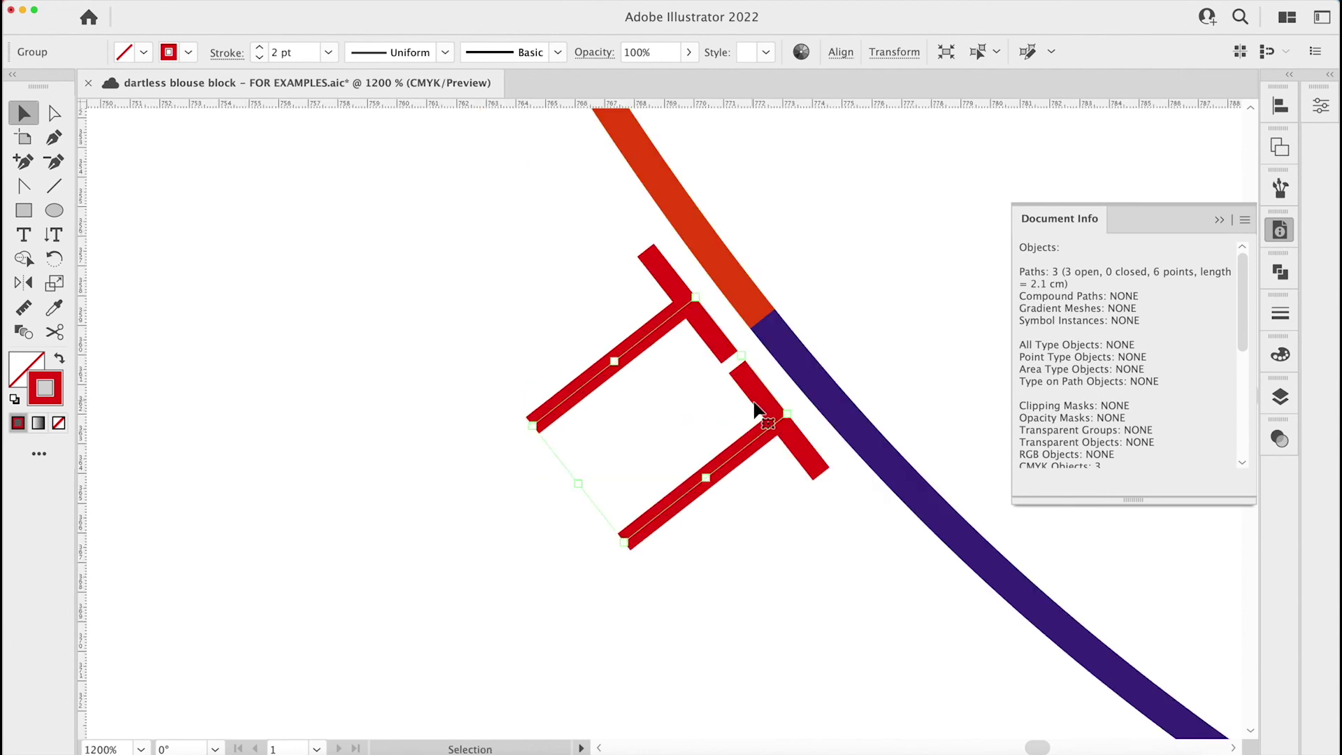
left_click_drag(779, 429, 807, 392)
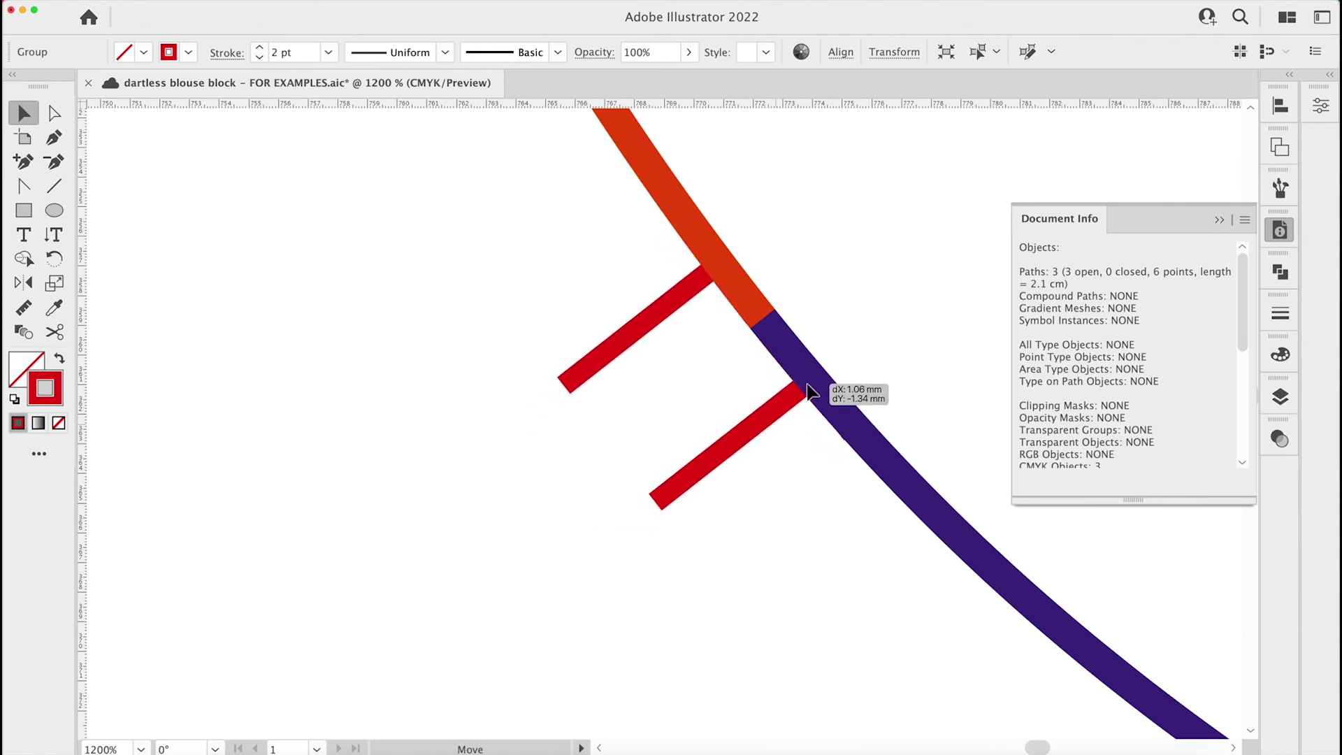
left_click_drag(807, 392, 807, 392)
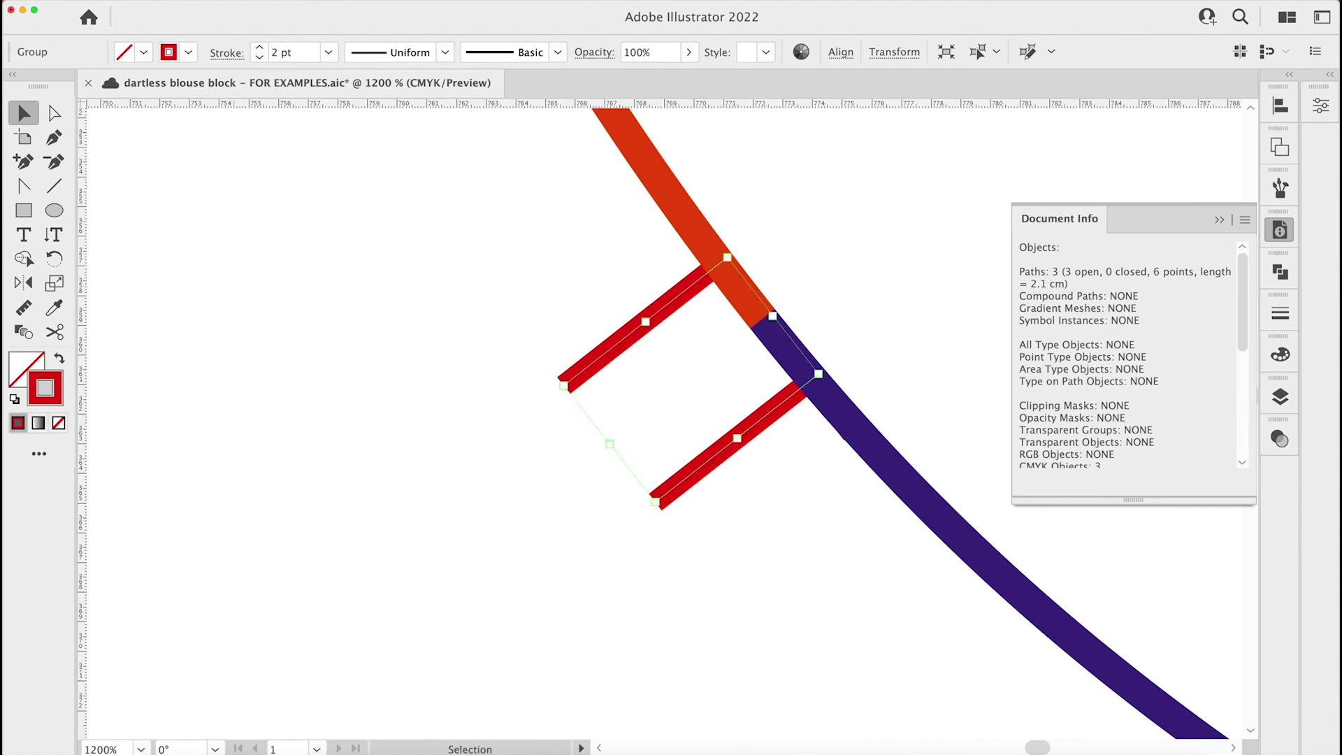
Bring the notch group to the front with Object > Arrange > Bring to Front
left_click(81, 0)
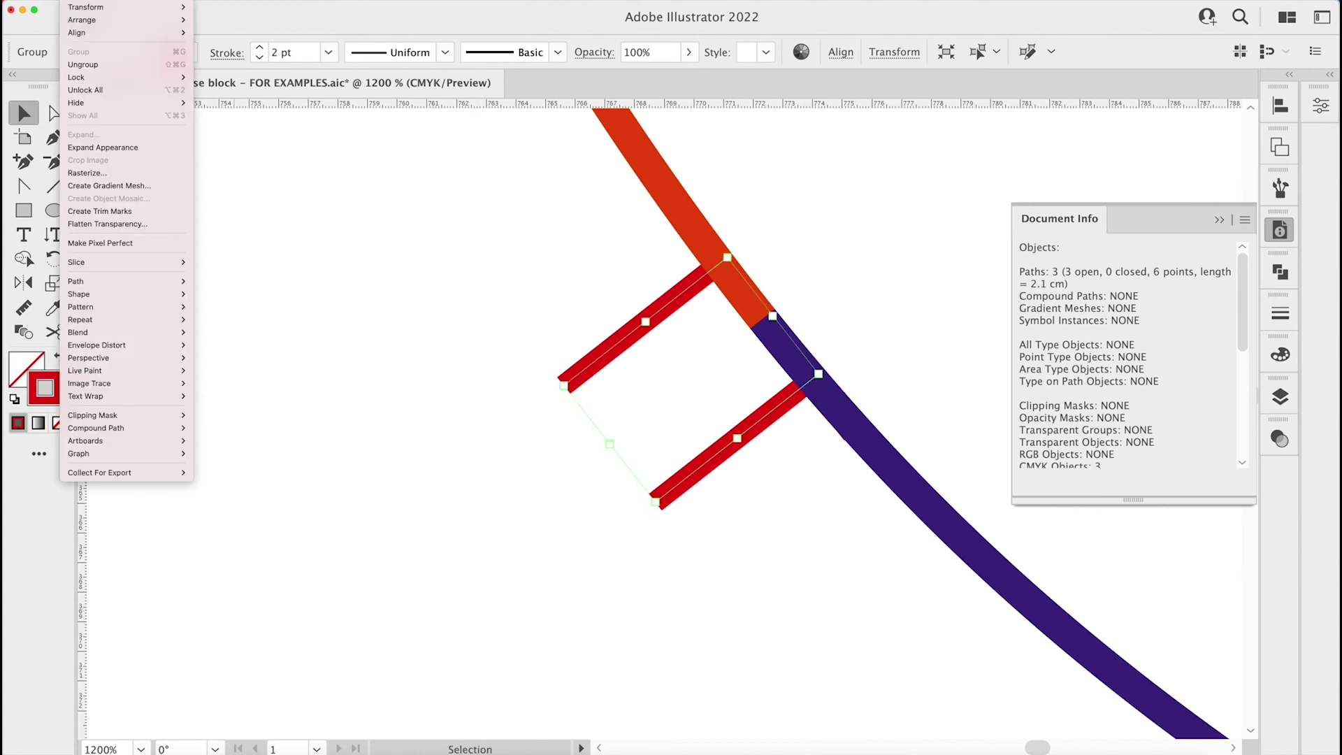
mouse_move(82, 24)
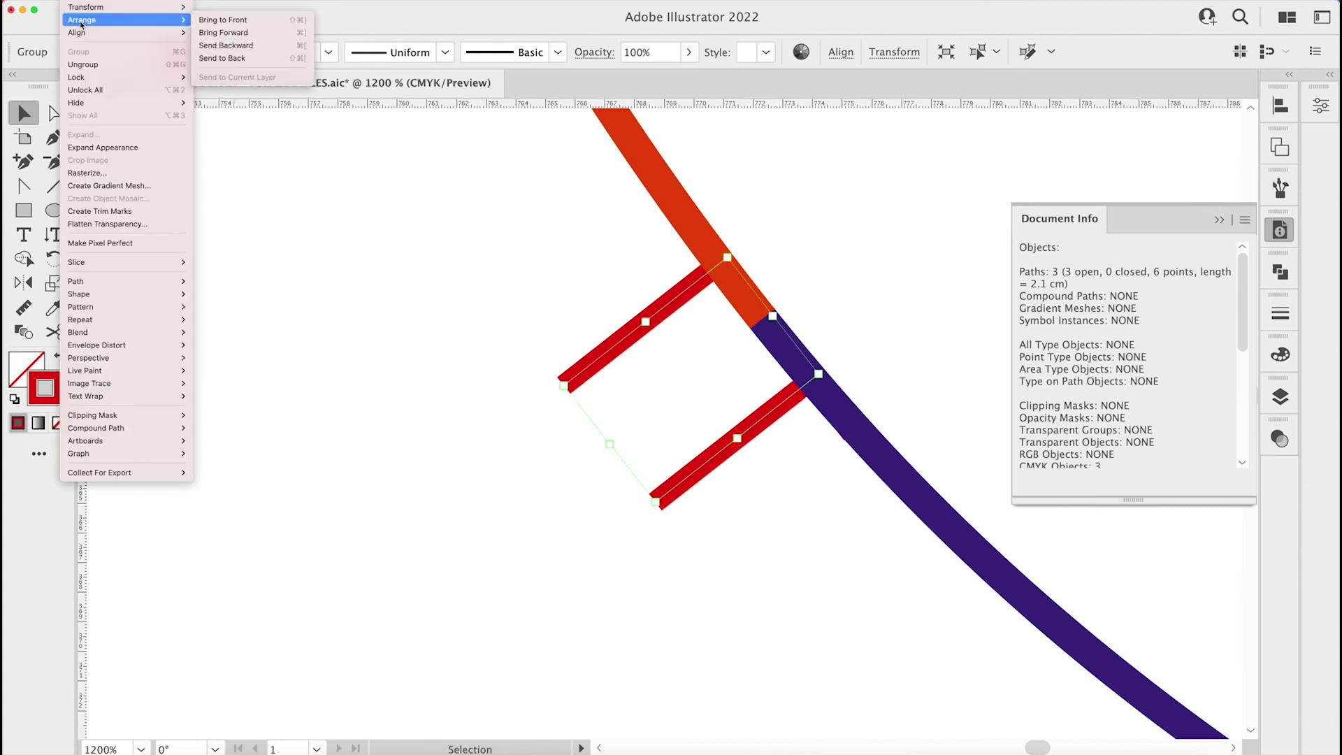
left_click(241, 22)
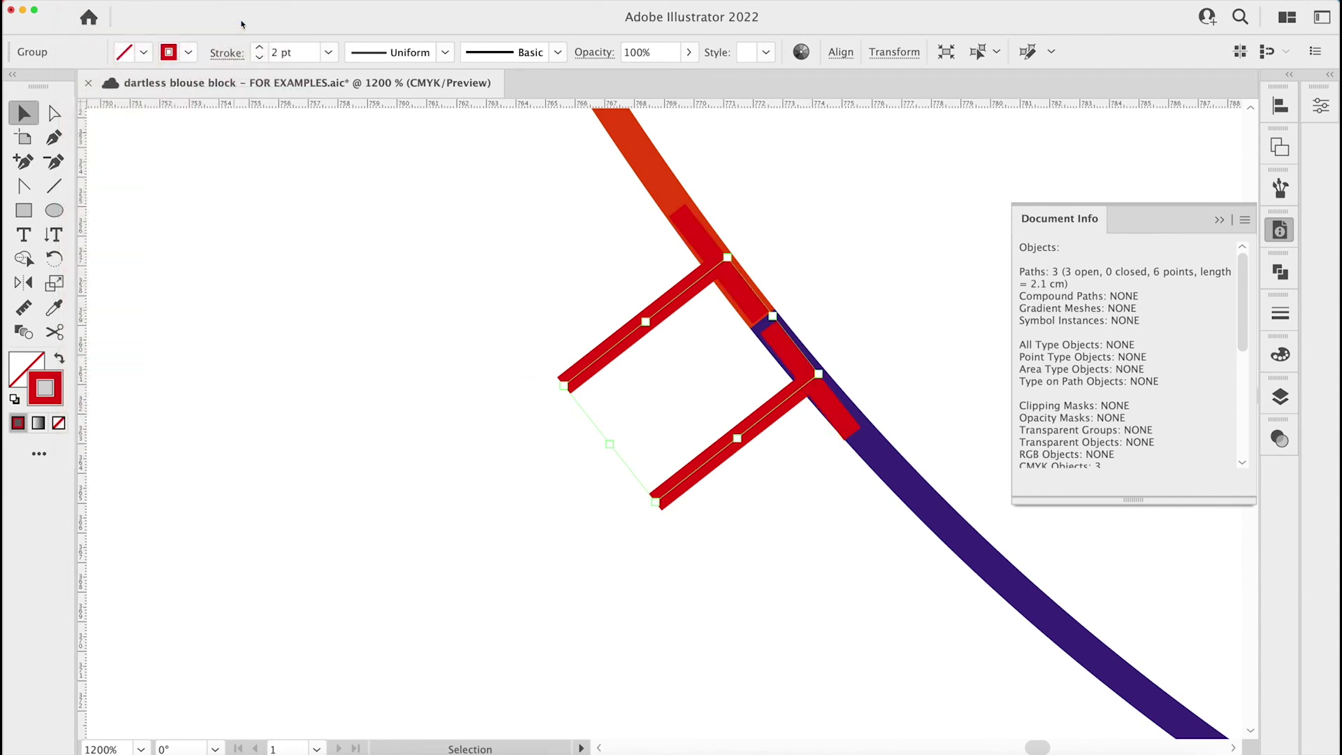
left_click(901, 176)
Nudge the double notches slightly up and left at close zoom
key("super+equal")
key("super+equal")
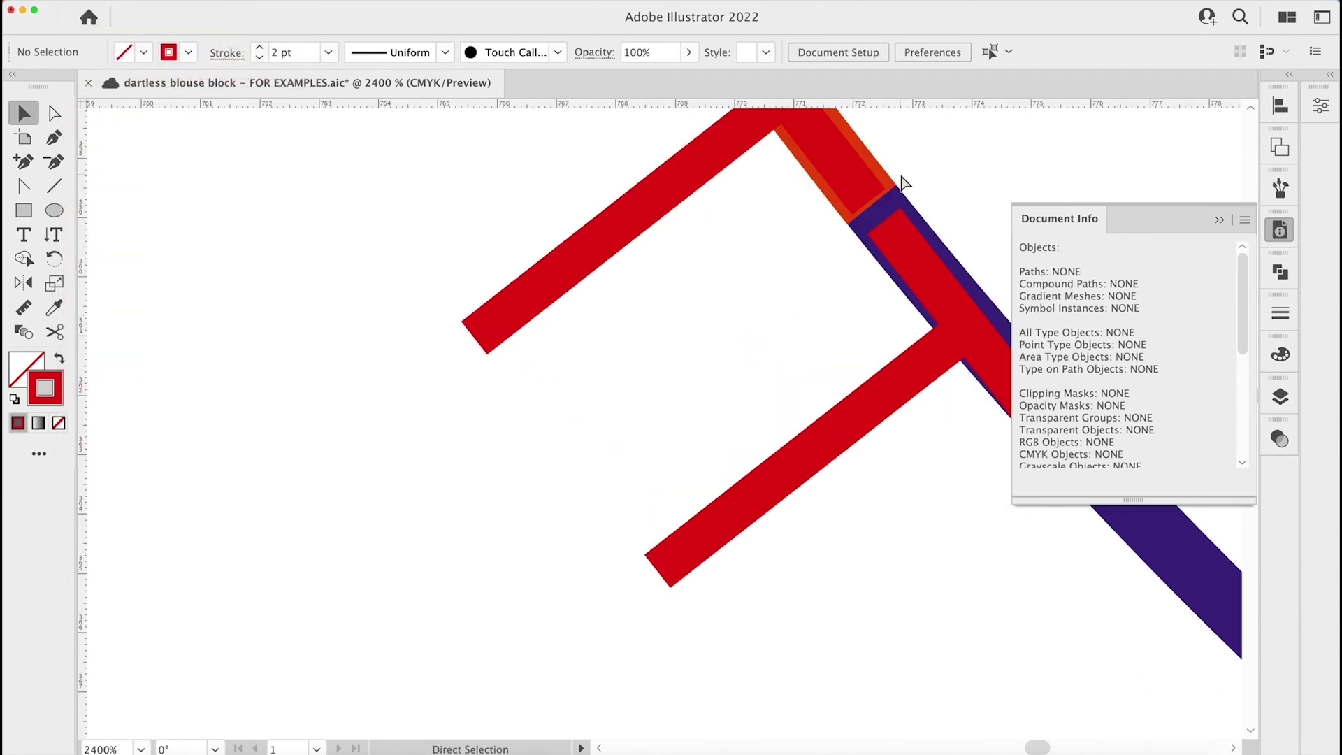
scroll(900, 179, "right", 5)
scroll(900, 179, "up", 2)
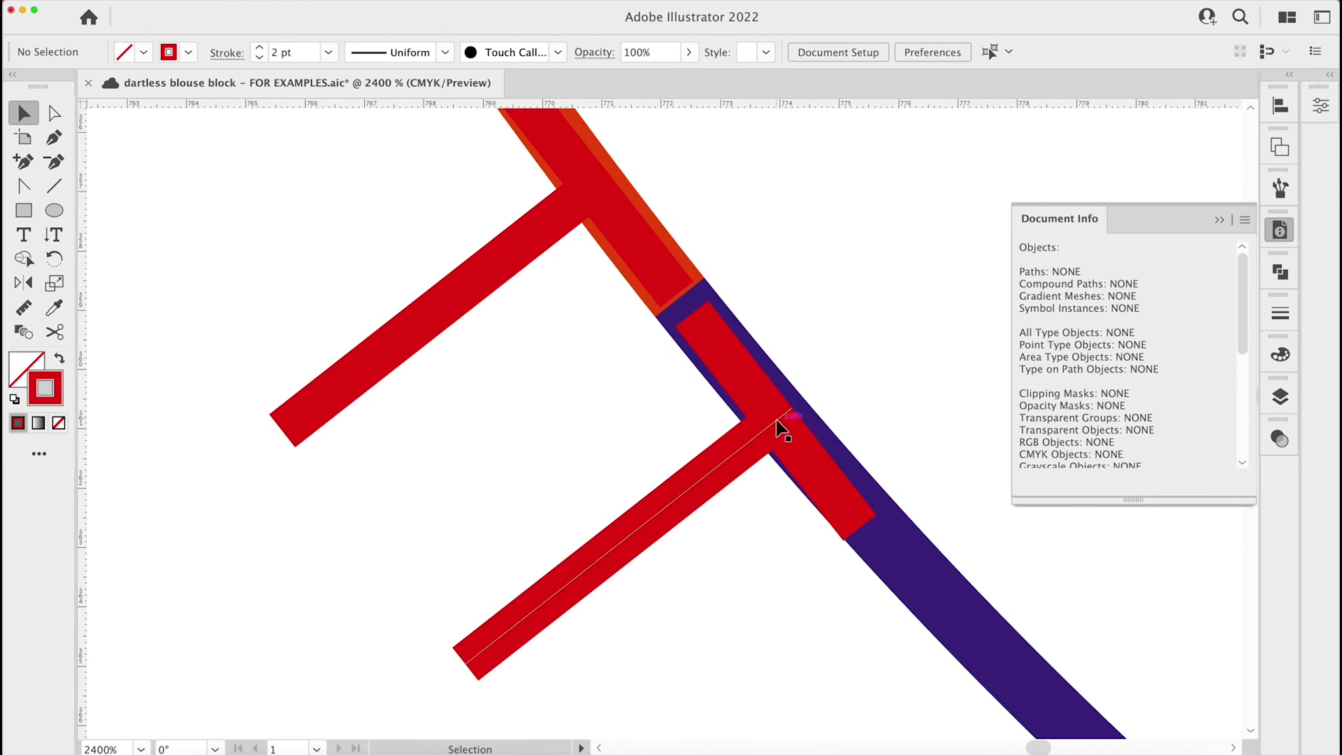
left_click_drag(785, 418, 771, 423)
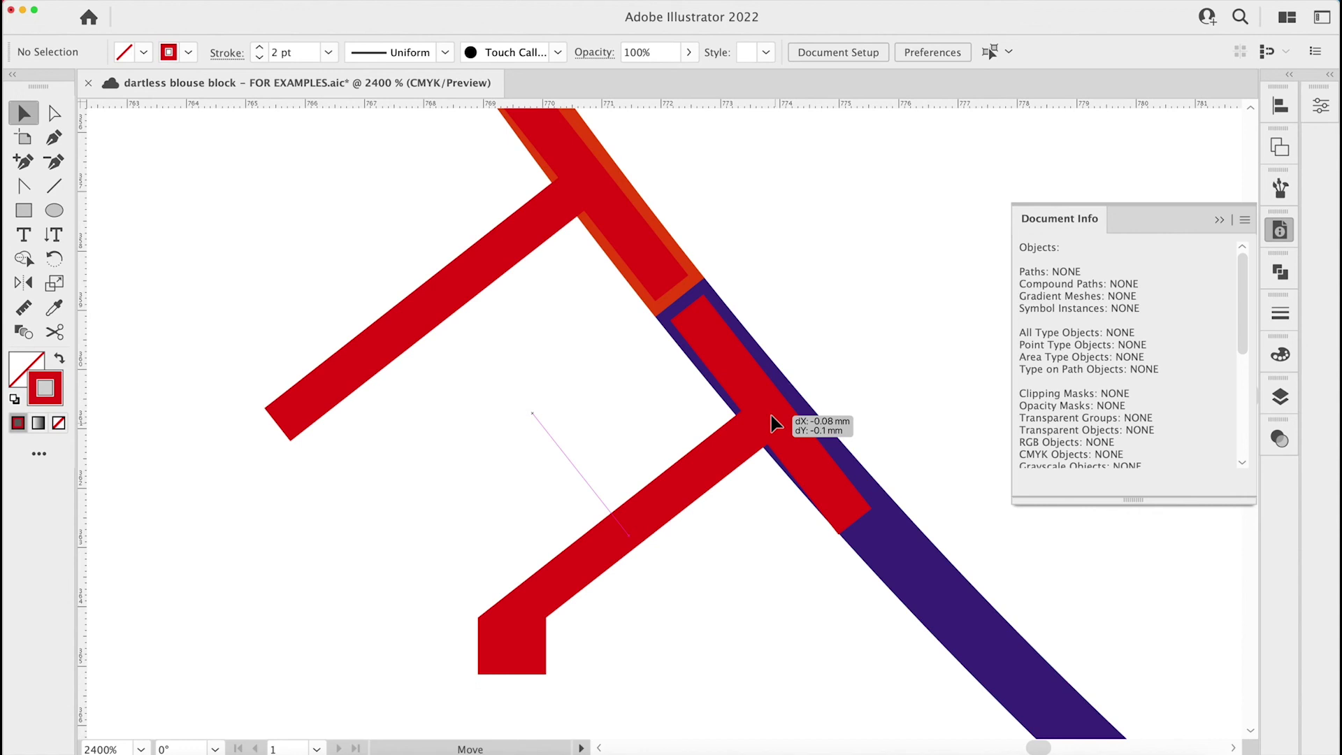
left_click_drag(772, 416, 772, 416)
scroll(772, 417, "up", 2)
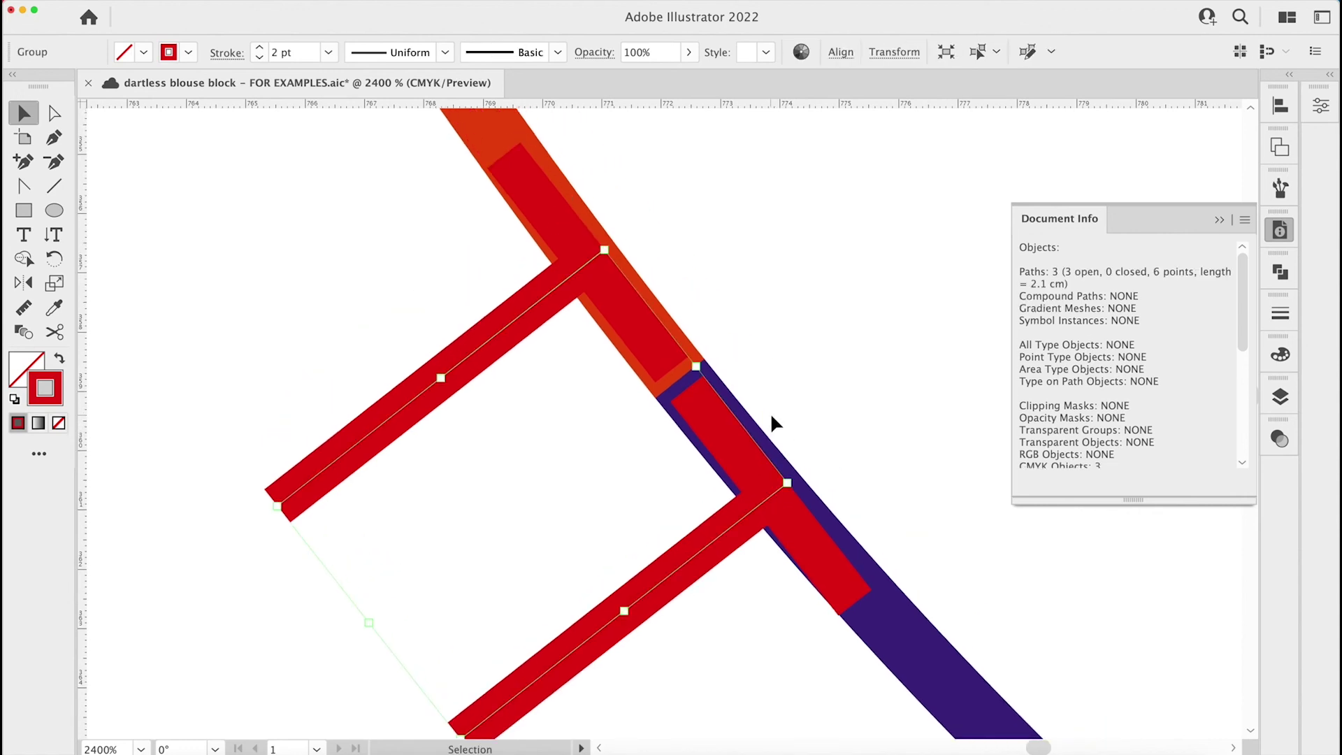
Rotate the notches about 0.75° around their upper corner to sit square across the curve
left_click(55, 259)
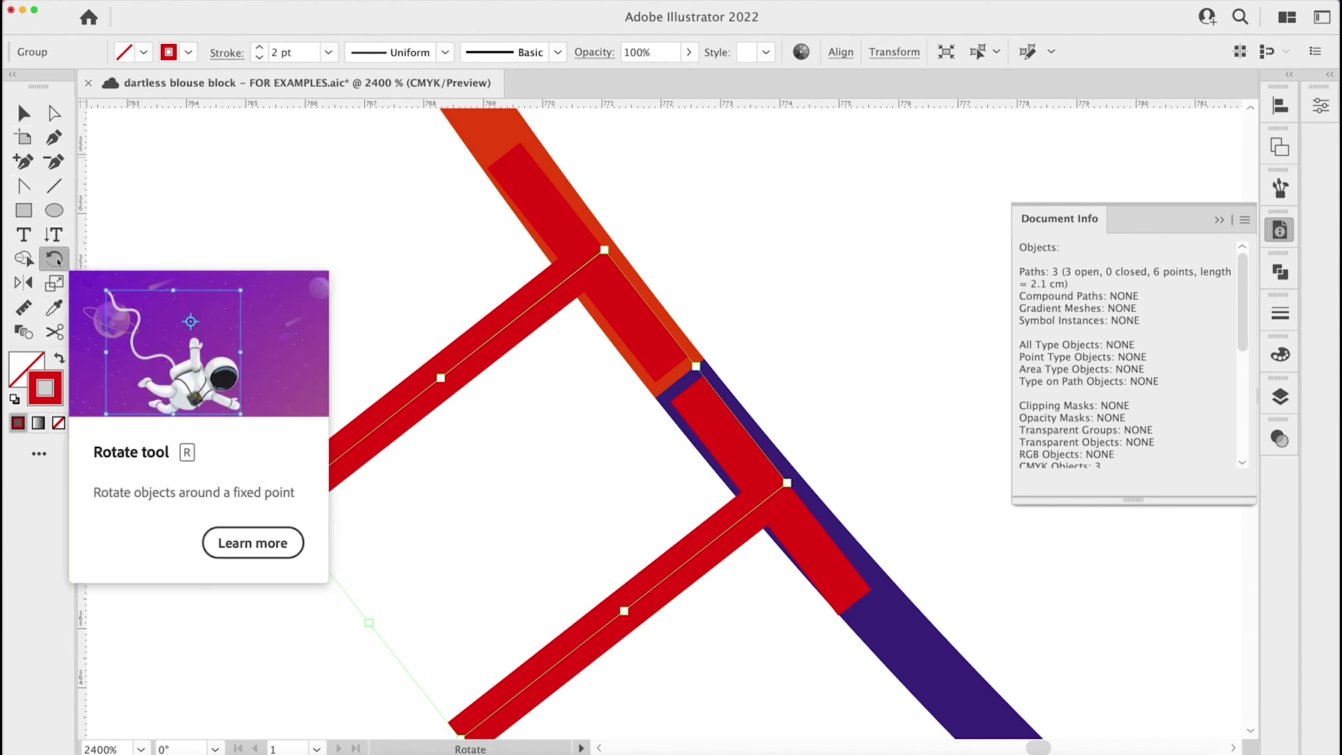
left_click(605, 249)
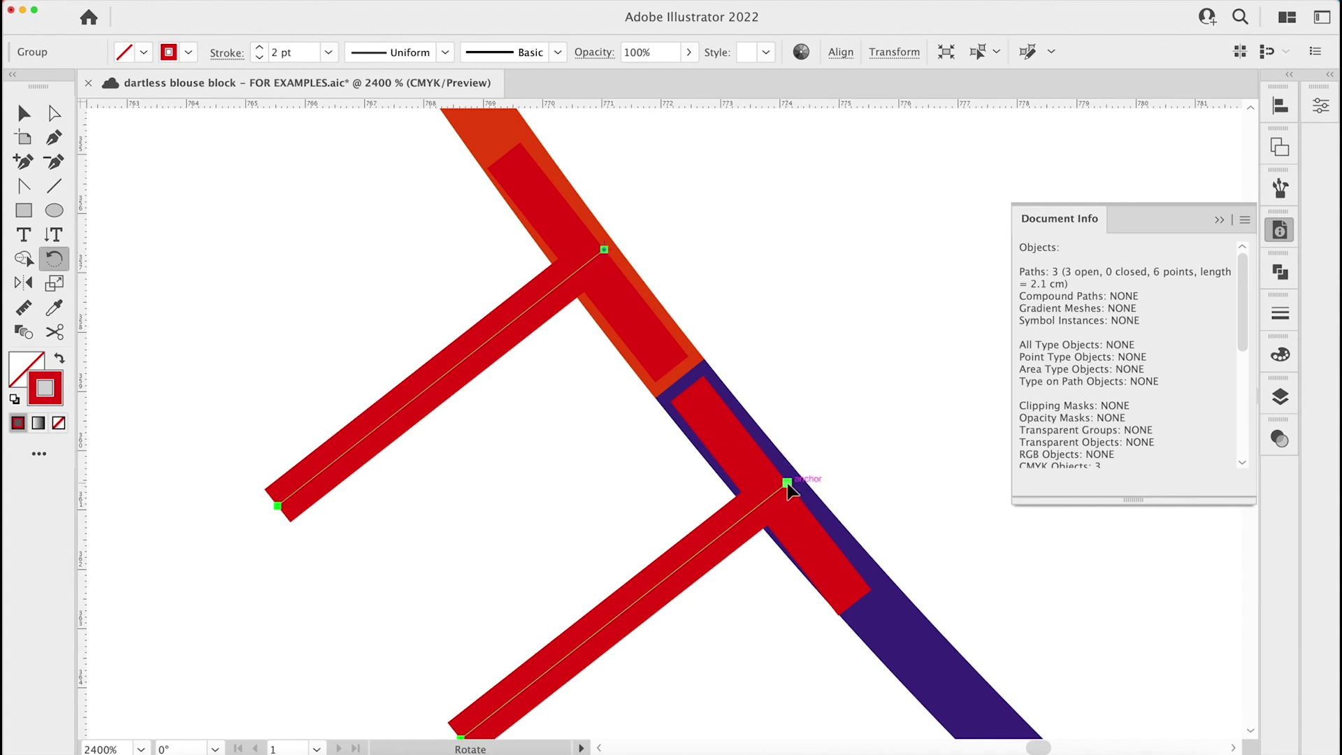
left_click_drag(789, 484, 797, 491)
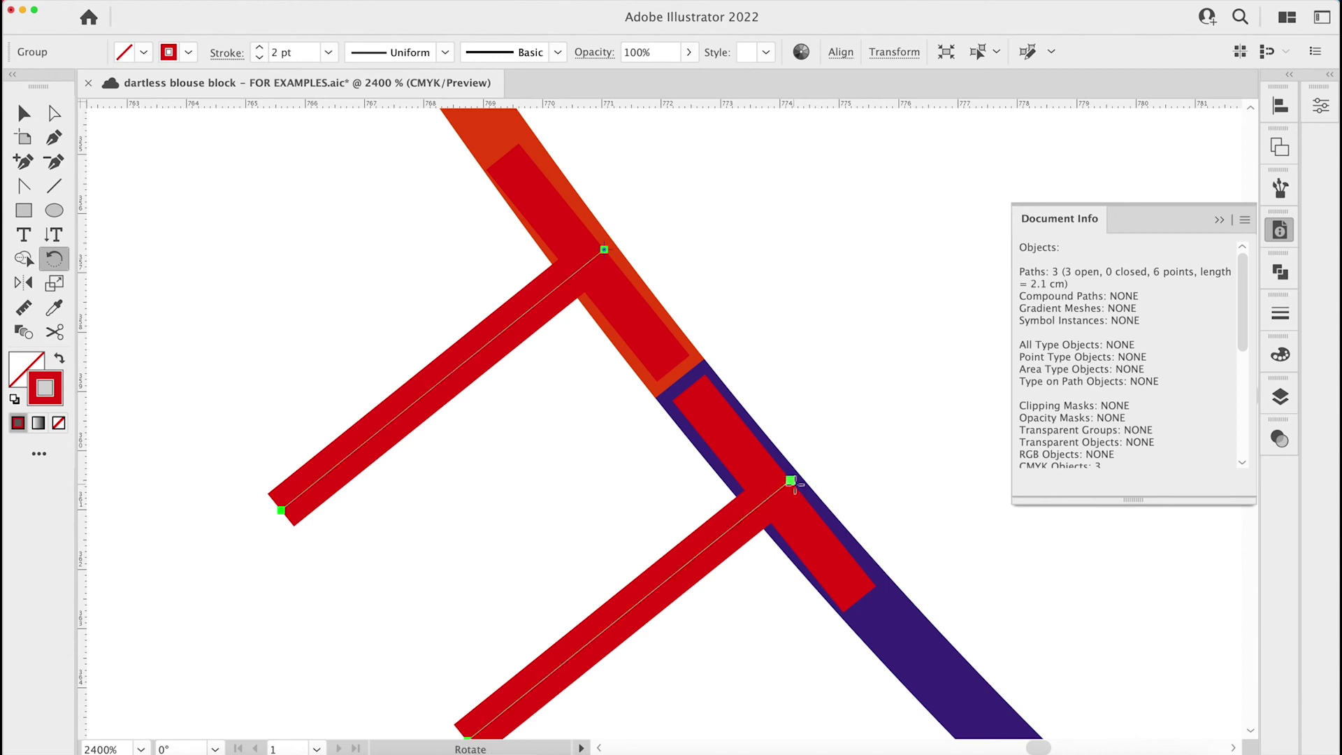
scroll(792, 484, "down", 15)
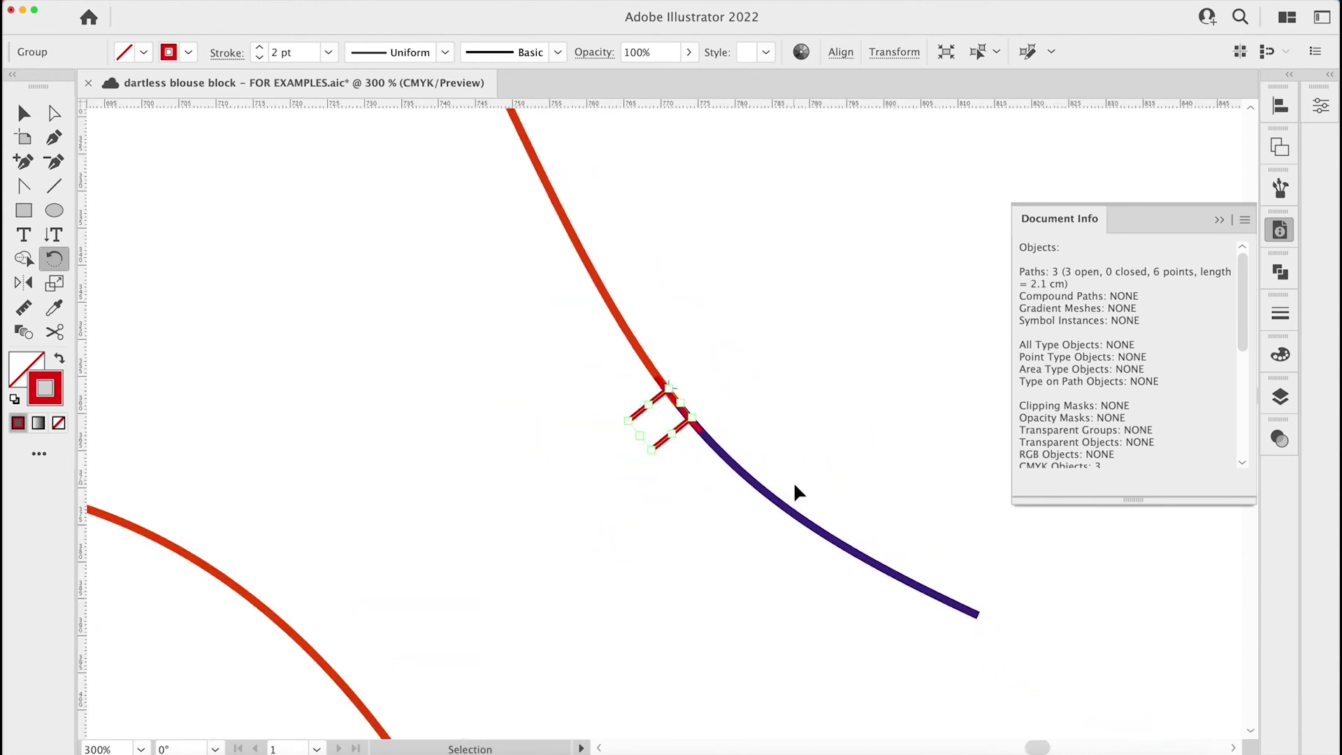
Shift the upper sleeve-cap curve and its notches slightly lower, then save the file
scroll(795, 485, "down", 3)
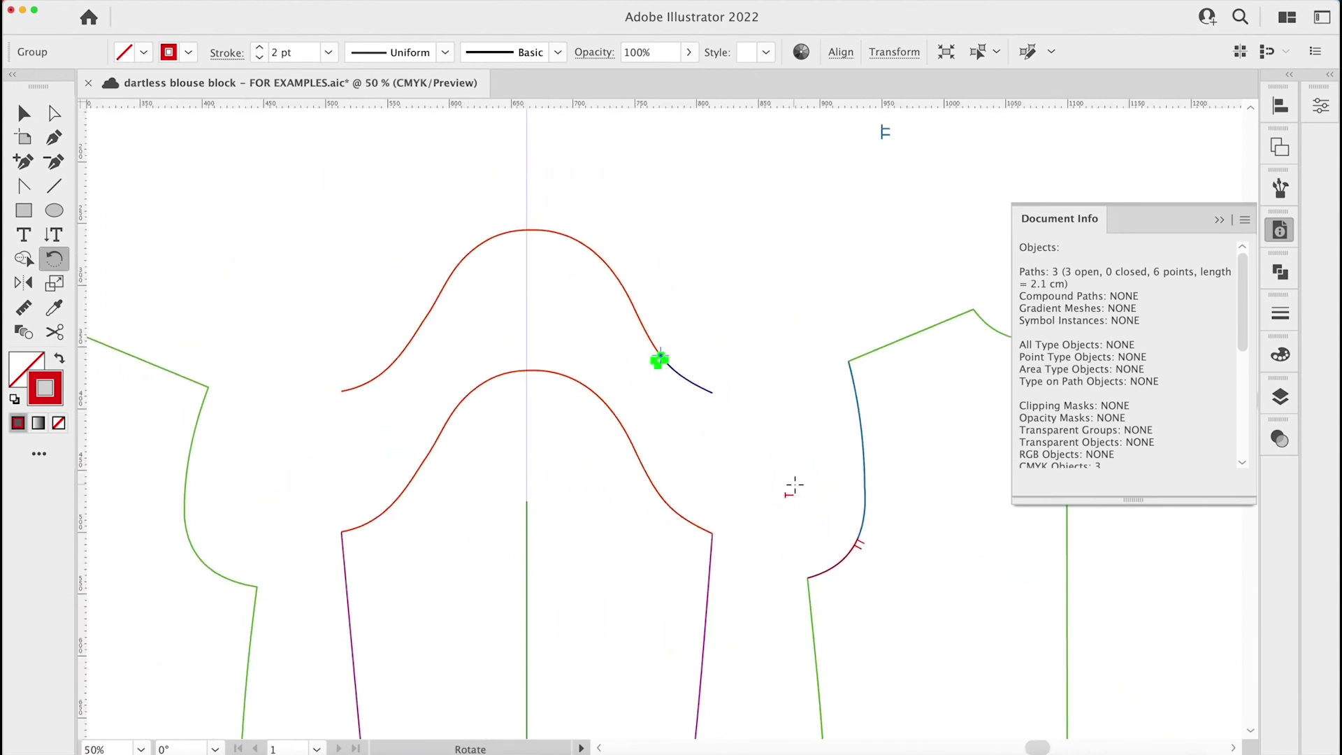
left_click(23, 113)
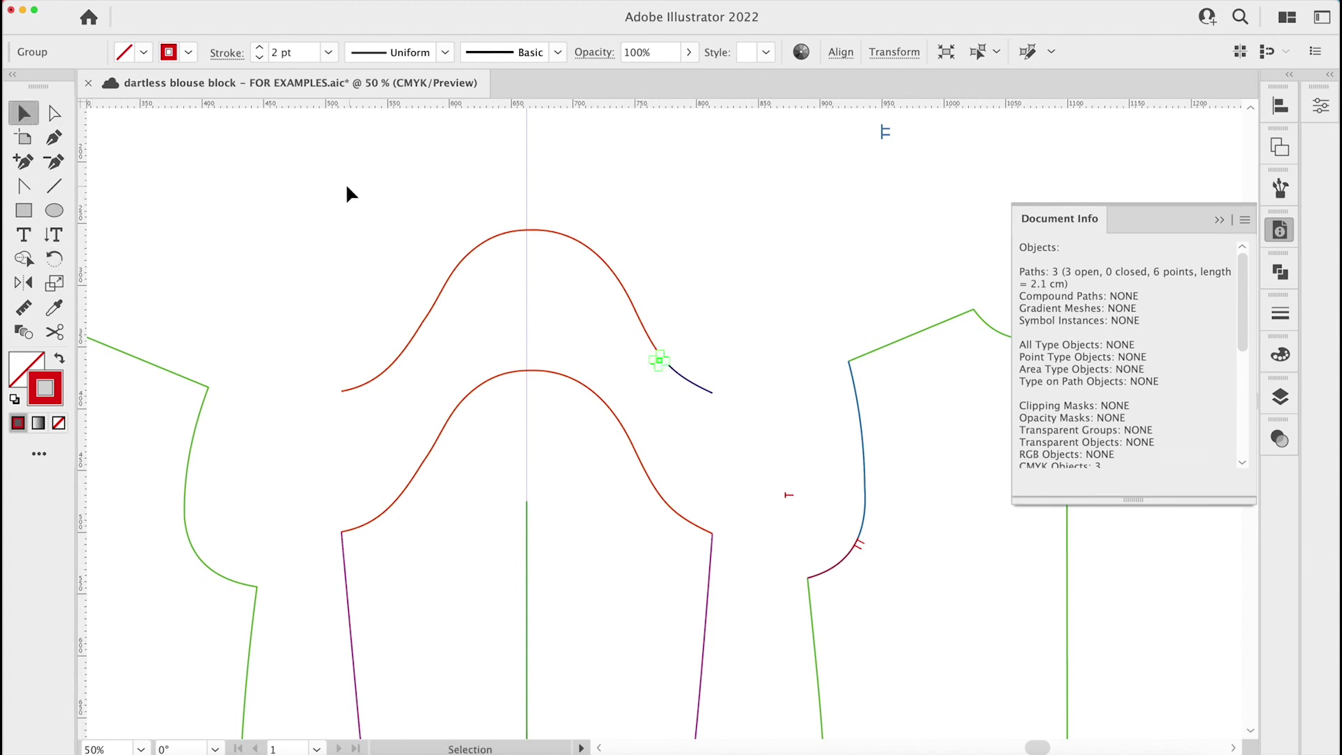
left_click_drag(346, 185, 710, 360)
key("super")
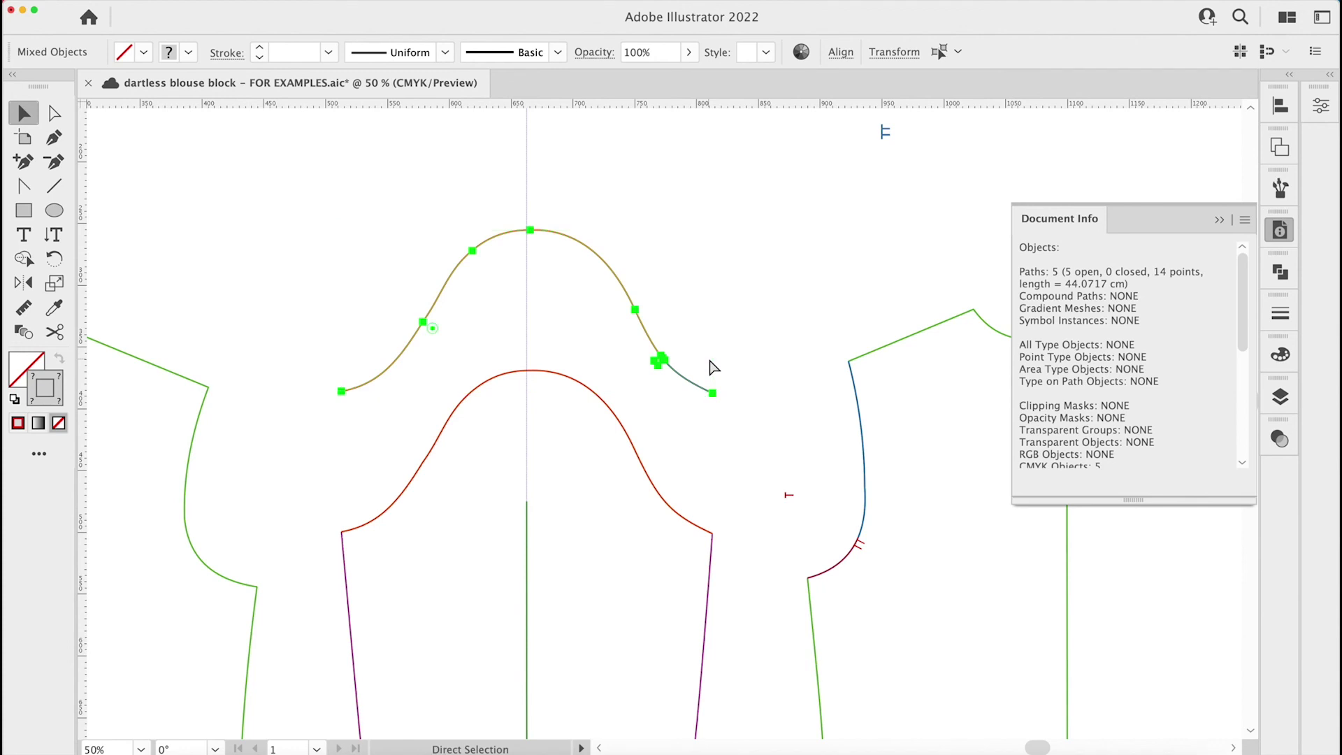
left_click(741, 296)
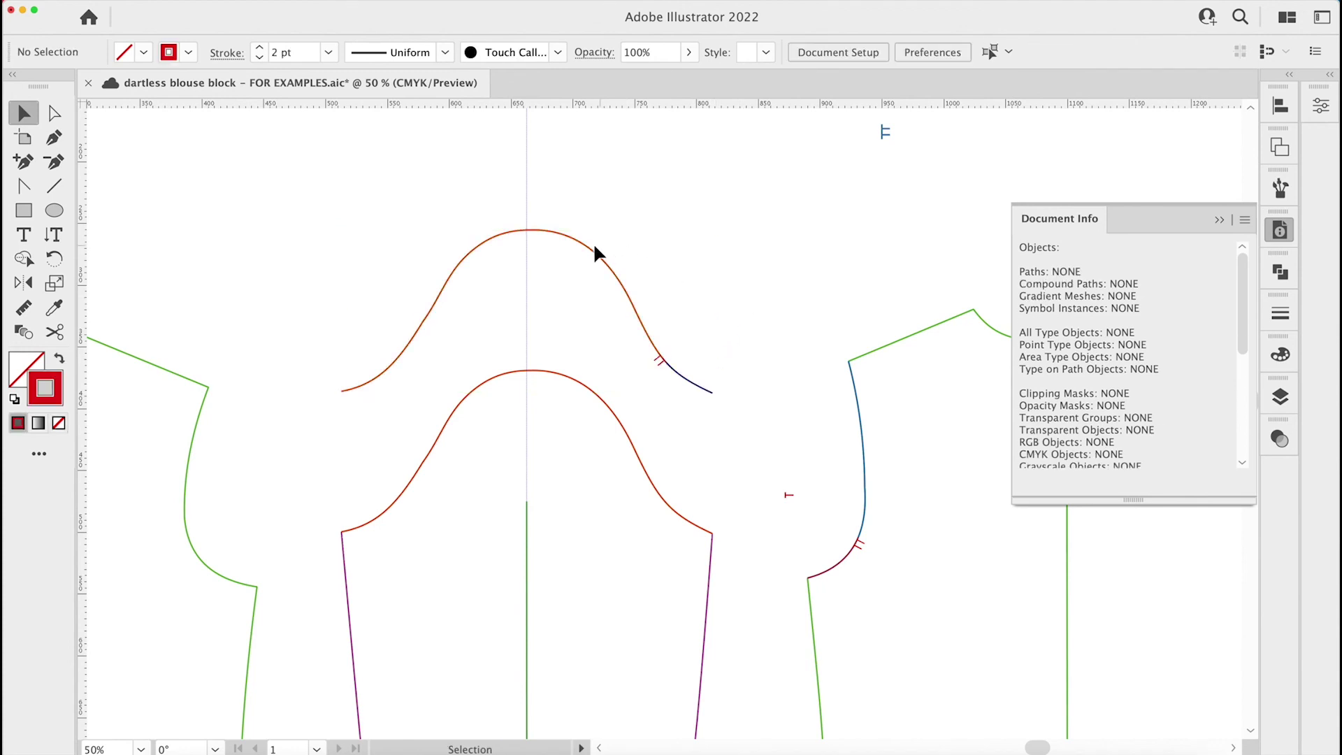
left_click_drag(599, 350, 678, 263)
left_click(679, 264)
left_click_drag(588, 243, 589, 277)
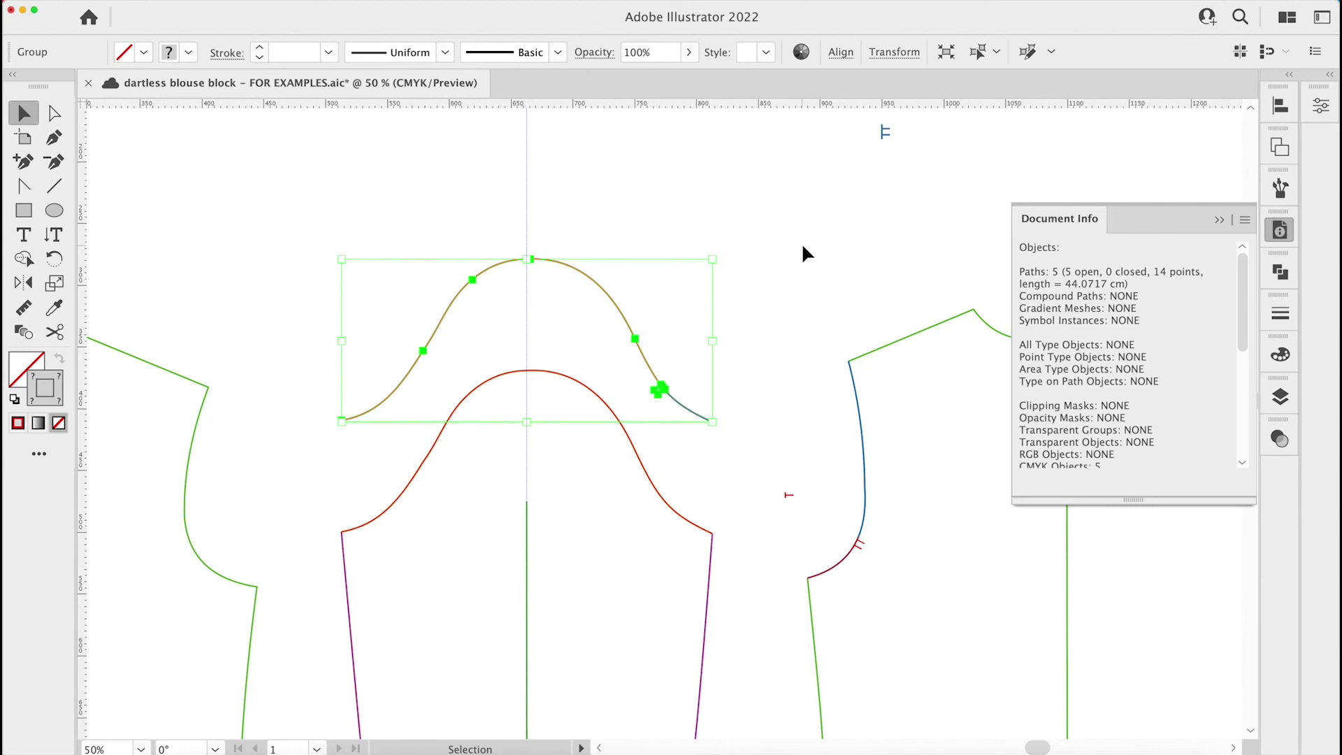
key("super+s")
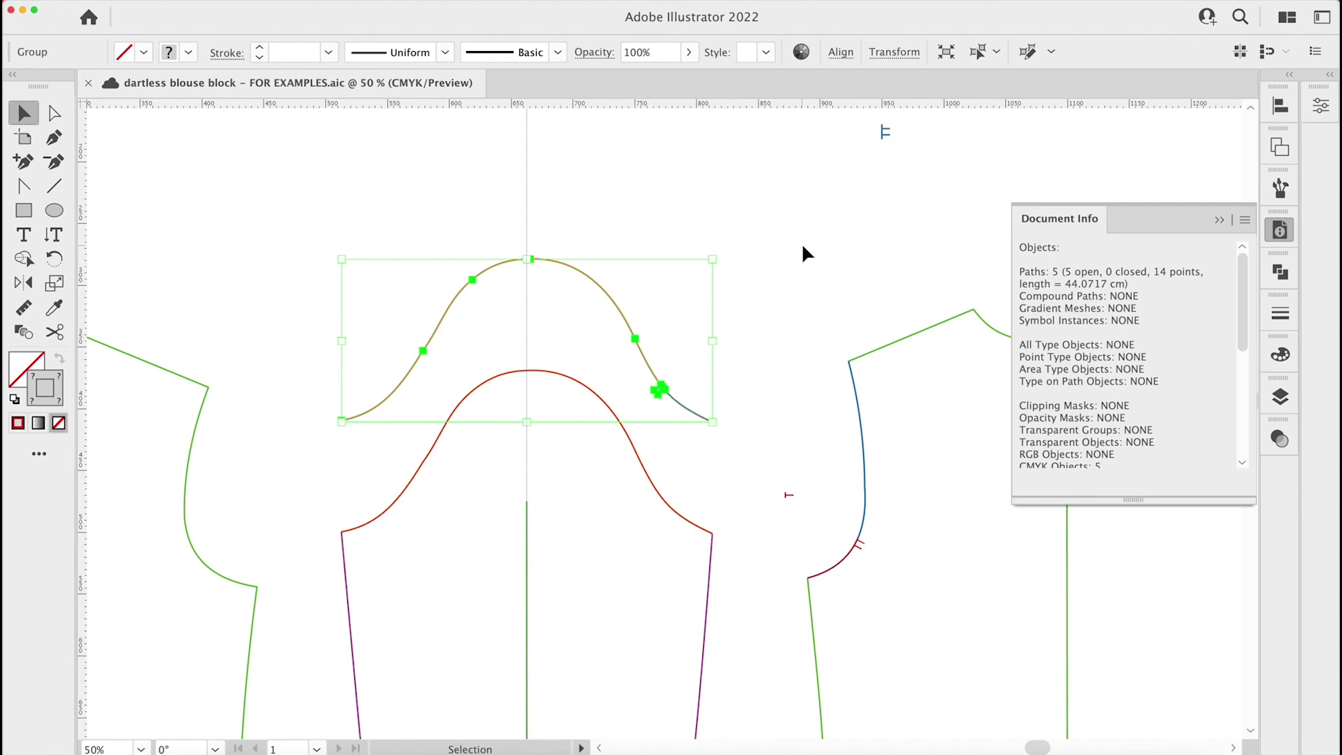
left_click(1160, 2)
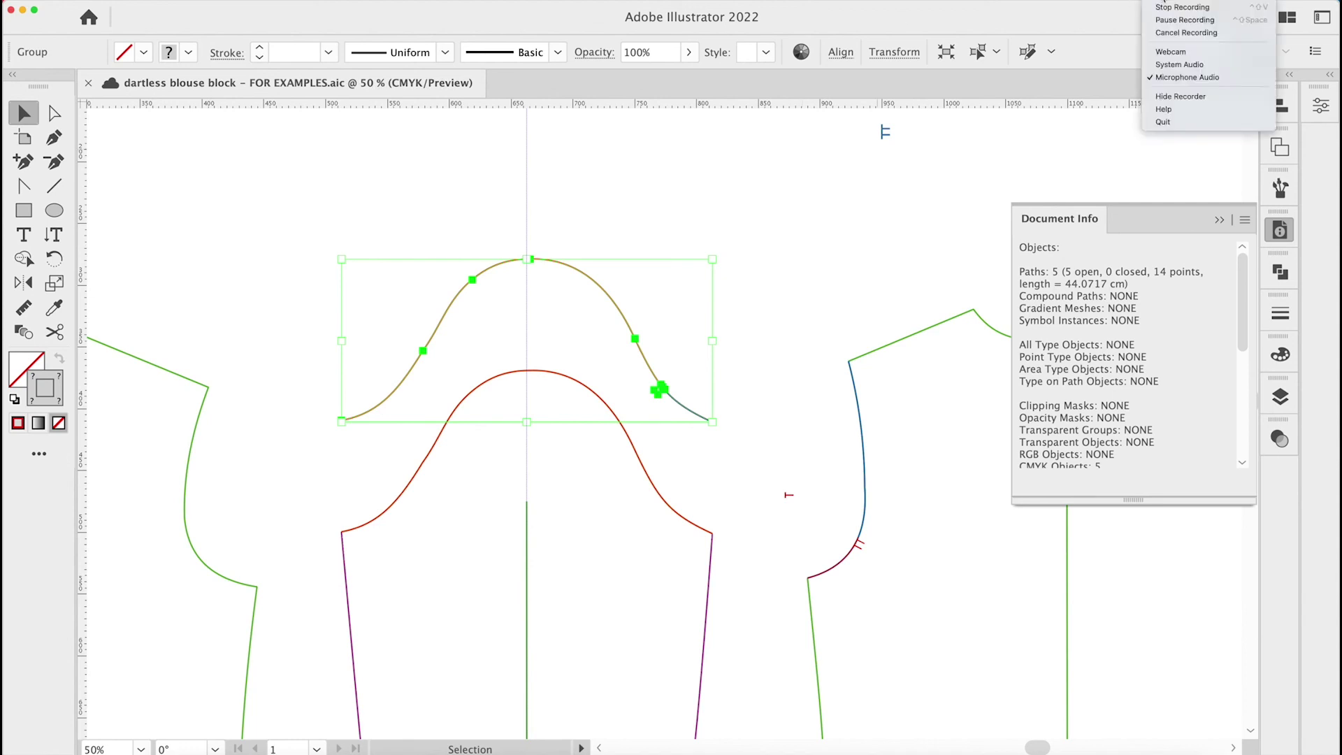